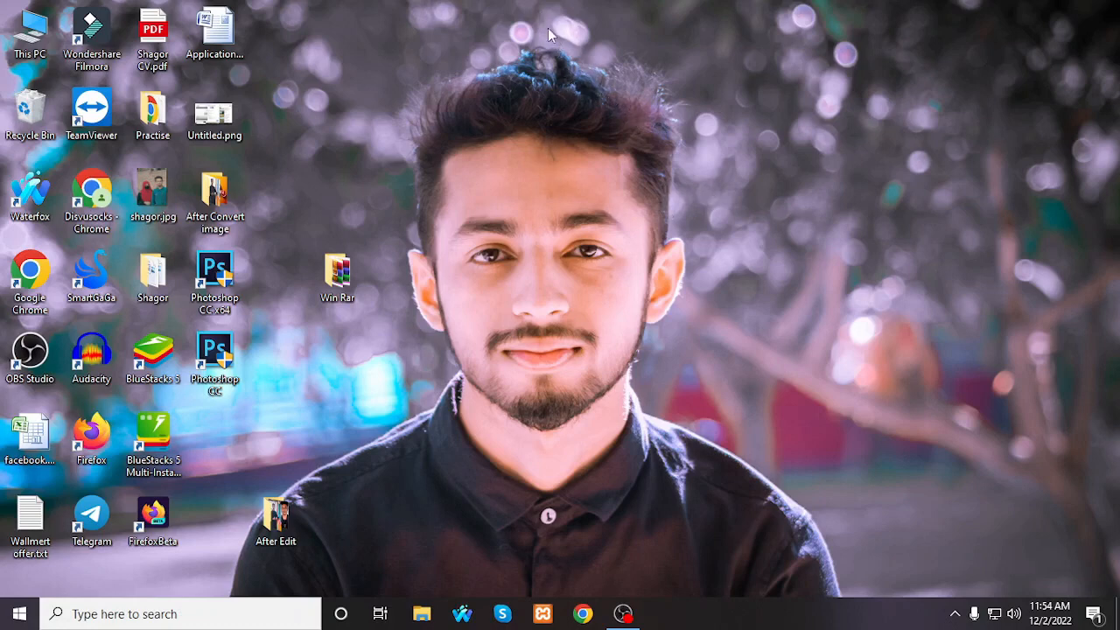
right_click(424, 35)
left_click(490, 84)
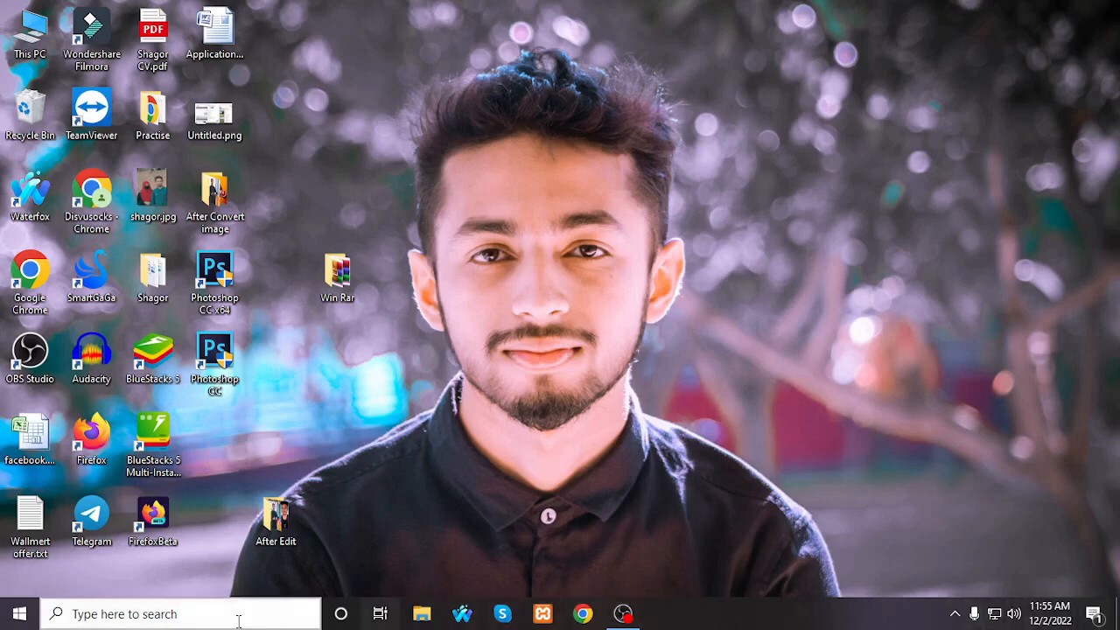
left_click(212, 619)
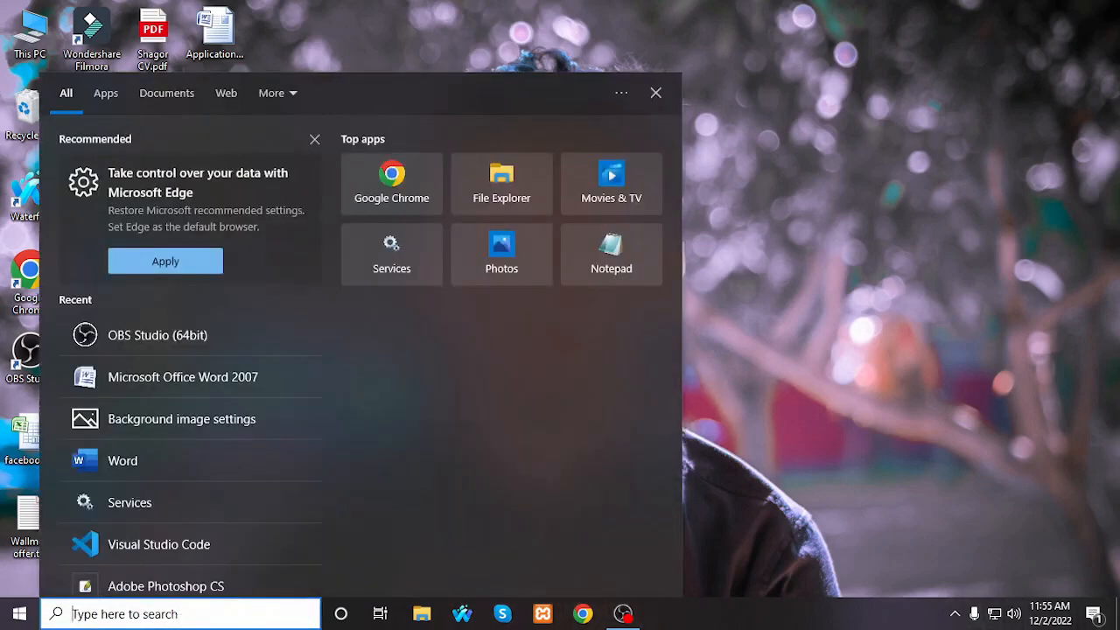
left_click(153, 604)
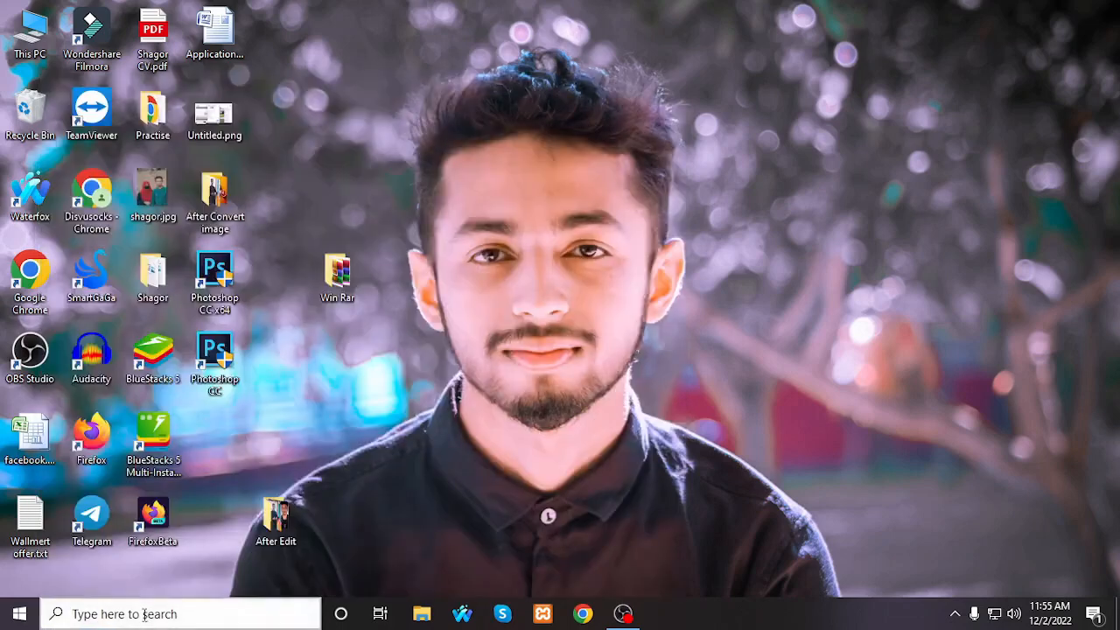
Step: Search the computer for Microsoft Office Word 2007, launch it, and close the blank document again
left_click(146, 606)
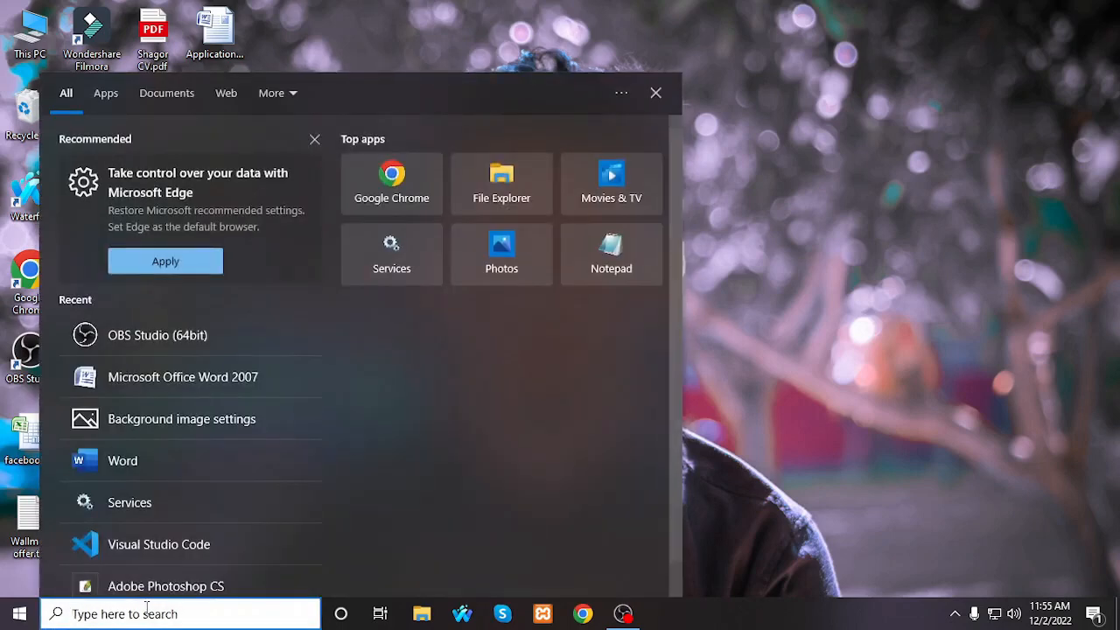
type("micro")
key("BackSpace")
key("BackSpace")
type("r")
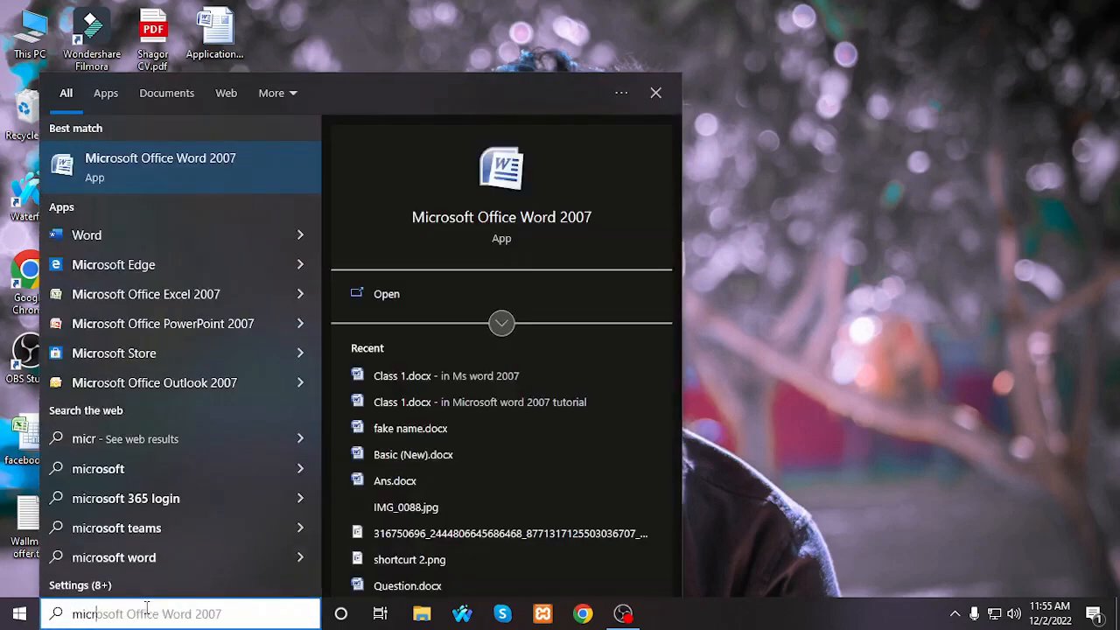
left_click(231, 165)
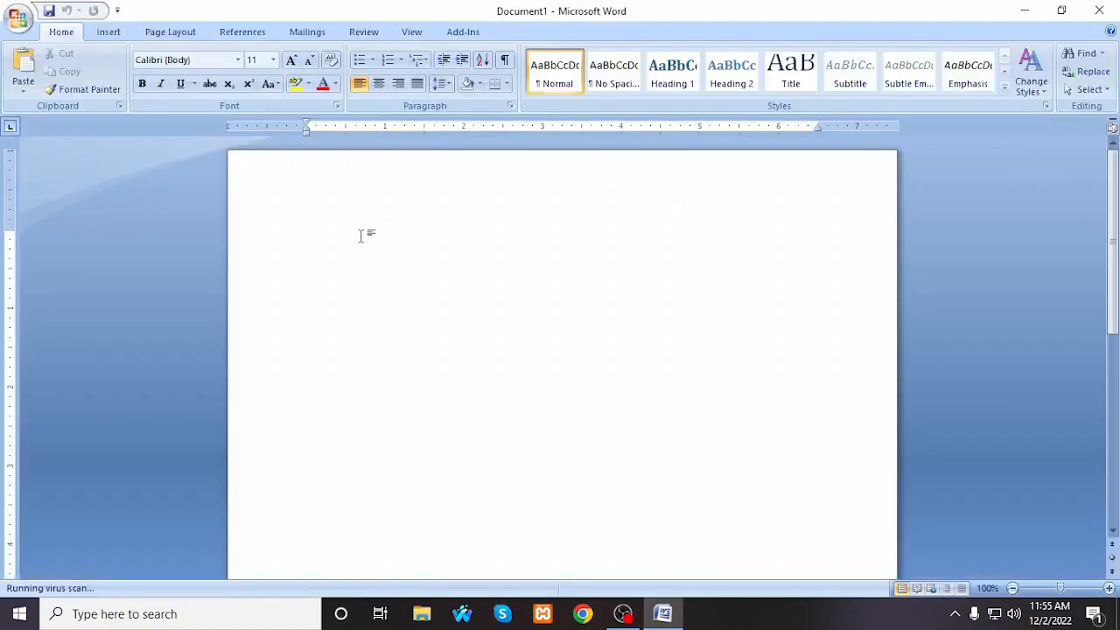
left_click(1108, 12)
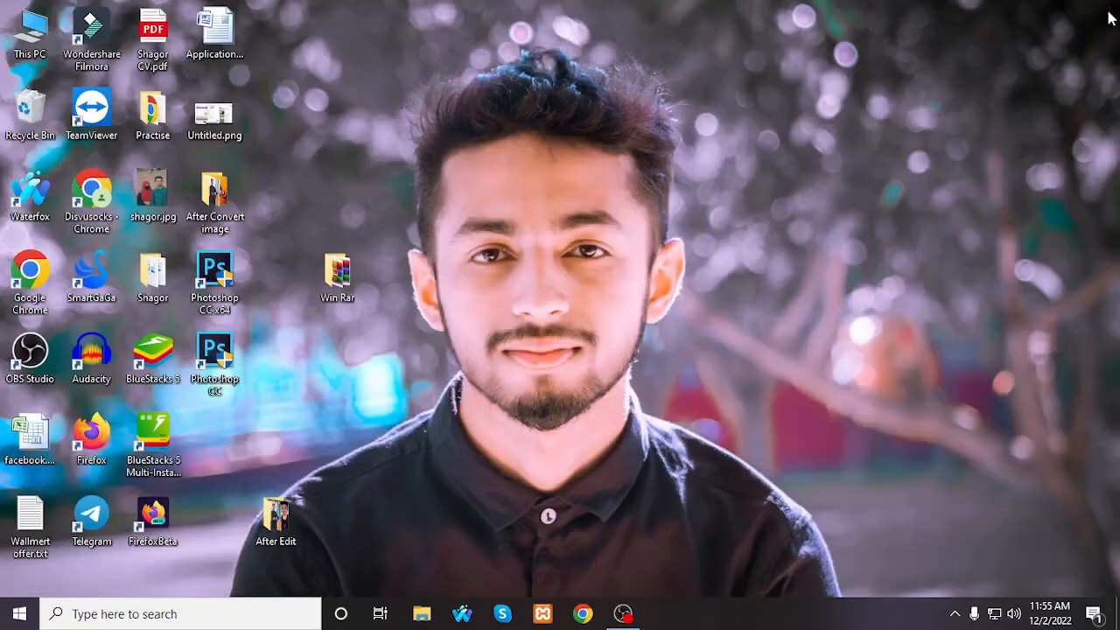
Step: Open the programming practice drive (D:) in File Explorer from This PC
double_click(32, 42)
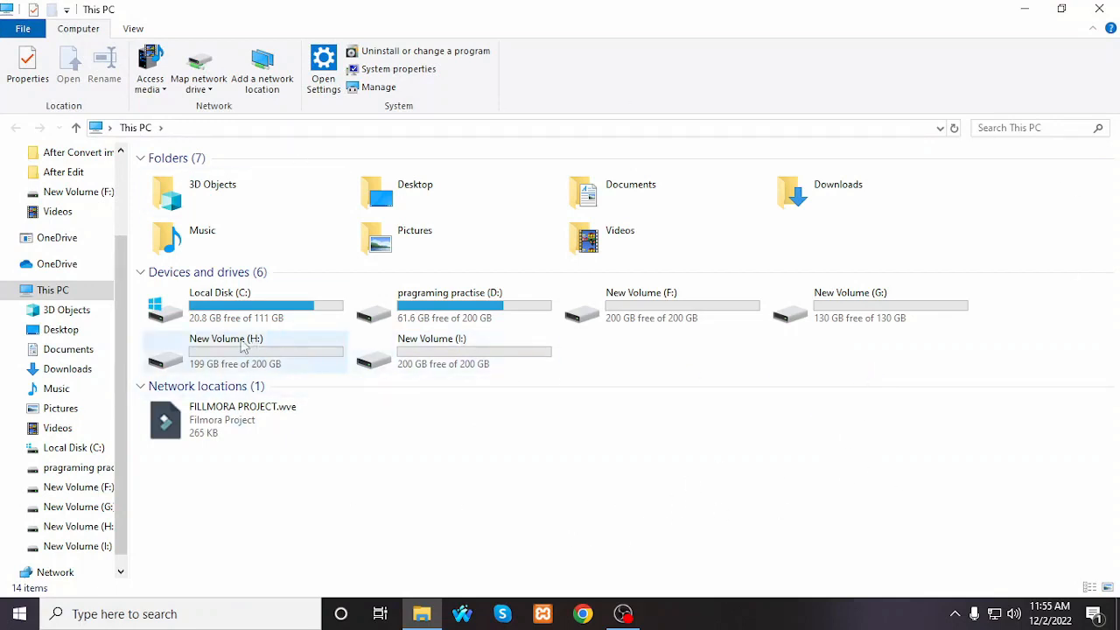
mouse_move(244, 347)
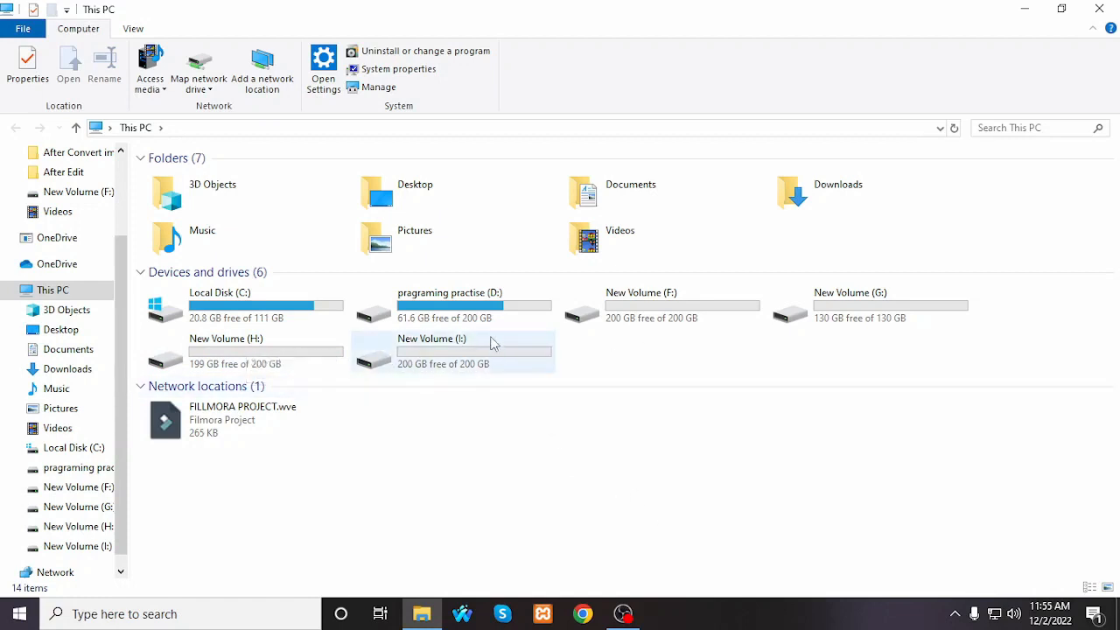
double_click(469, 315)
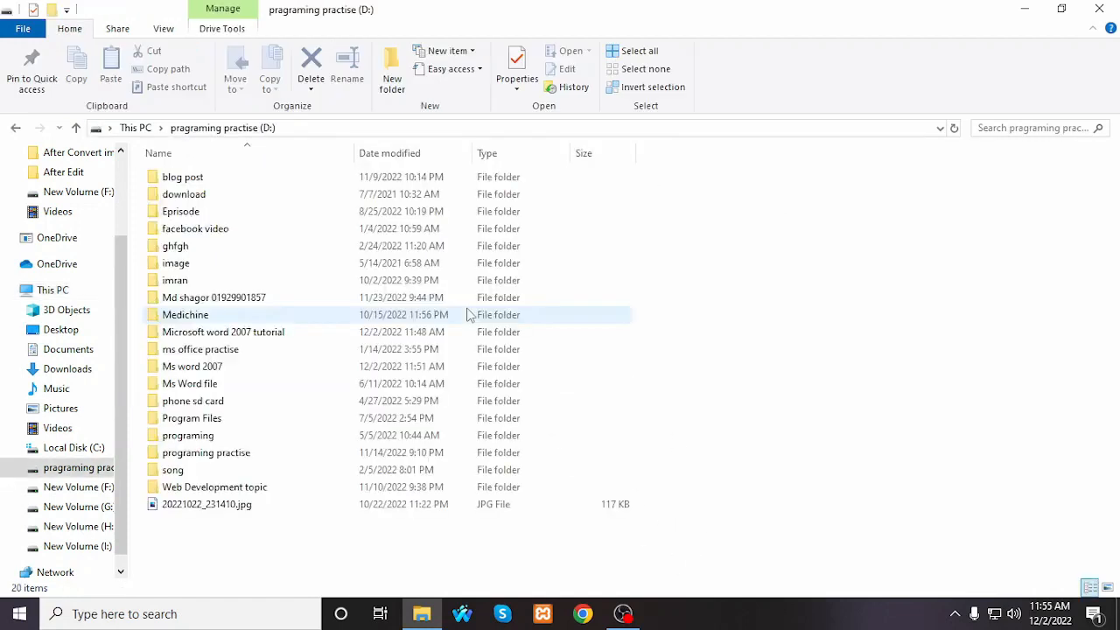
Step: Create a new folder named "microsoft word 2007" in the root of drive D:
right_click(225, 547)
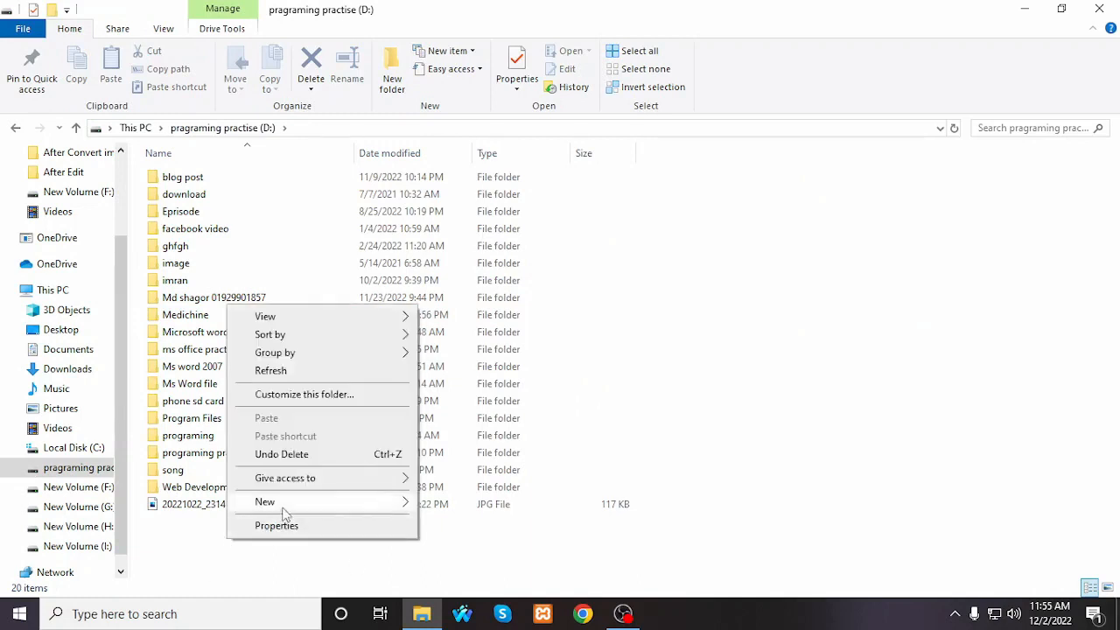
mouse_move(283, 511)
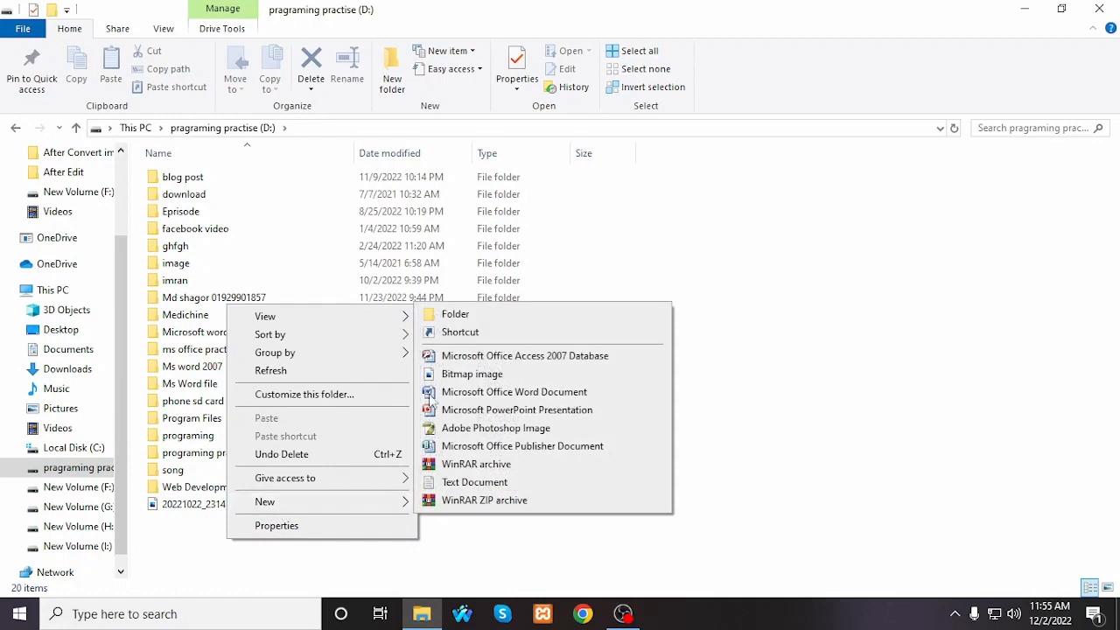
left_click(470, 322)
type("Class")
key("BackSpace")
key("BackSpace")
key("BackSpace")
key("BackSpace")
key("BackSpace")
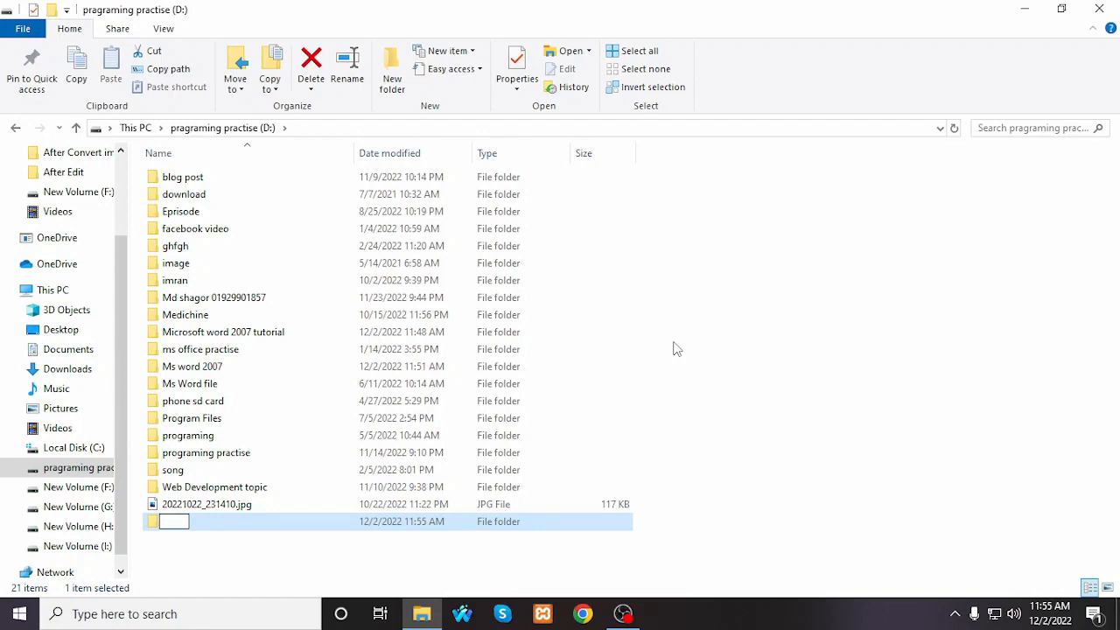
type("microsog")
key("BackSpace")
type("ft word")
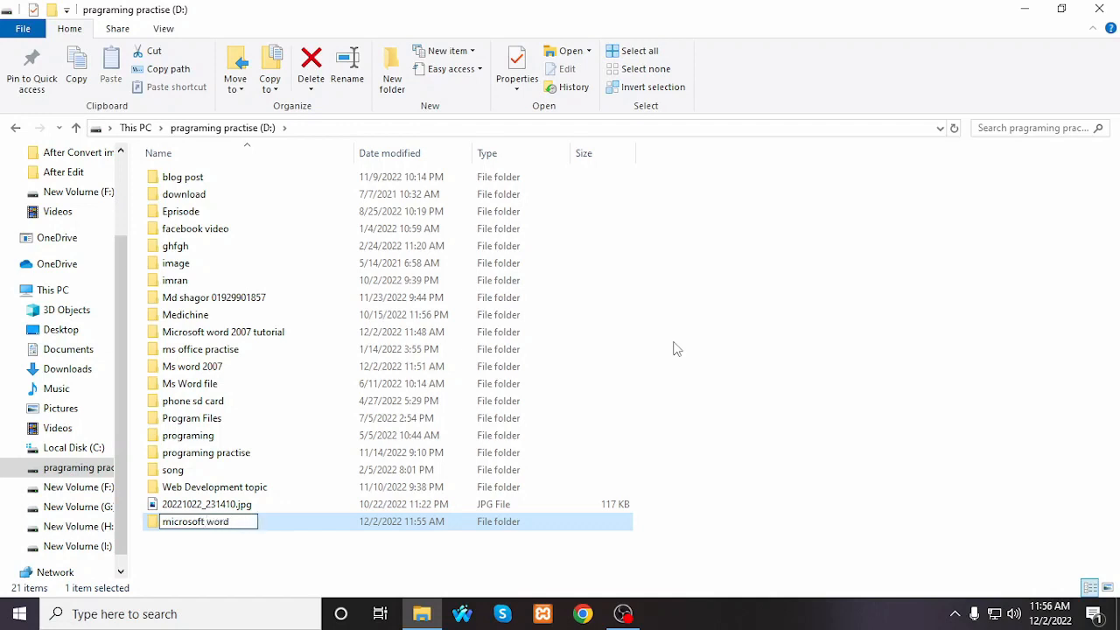
type(" 2007")
key("Return")
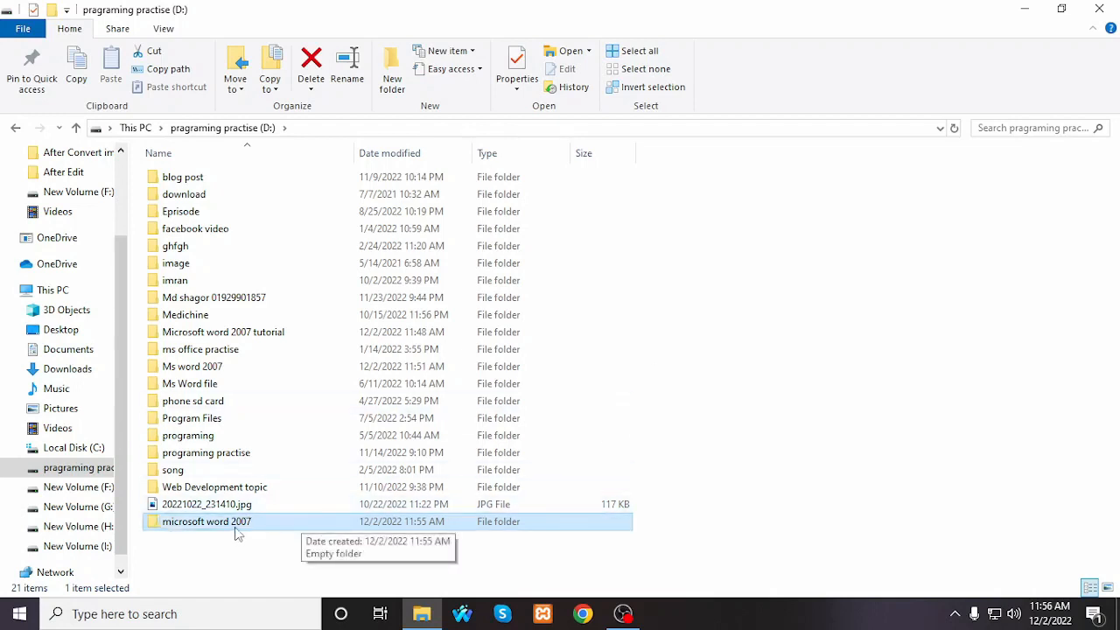
Step: Open the microsoft word 2007 folder and create a Microsoft Office Word document in it named "Class 1.docx"
left_click(222, 570)
double_click(228, 528)
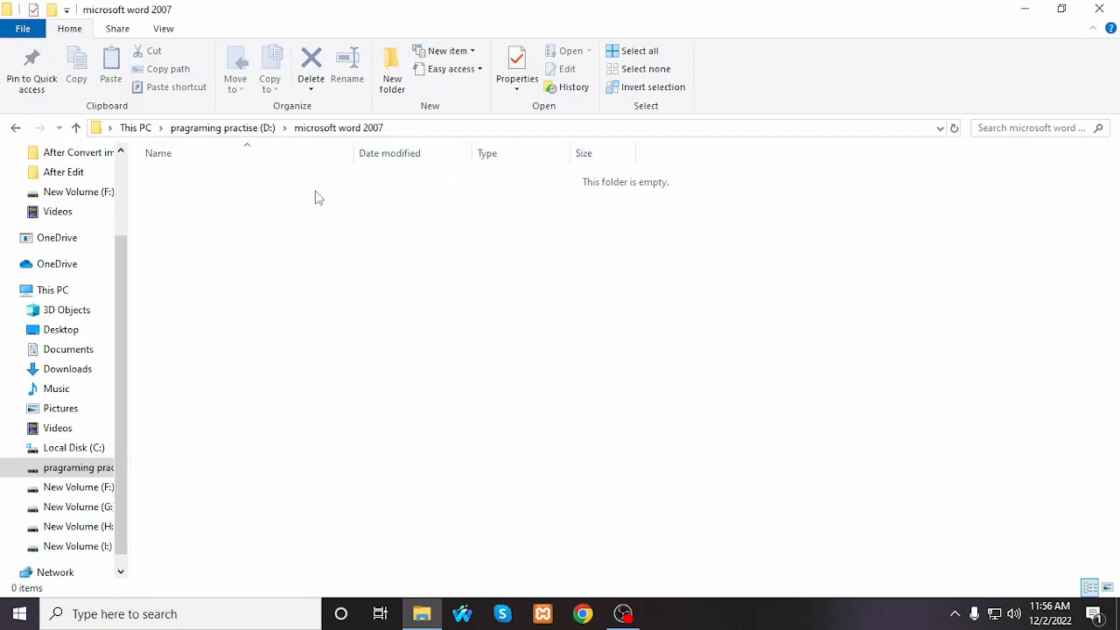
right_click(341, 208)
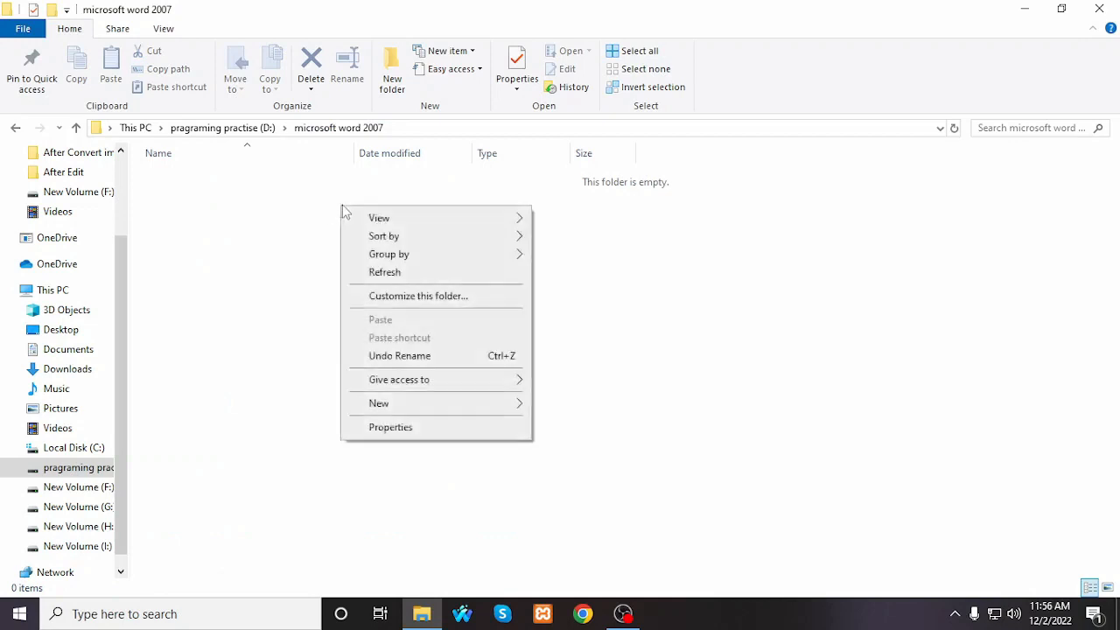
mouse_move(418, 409)
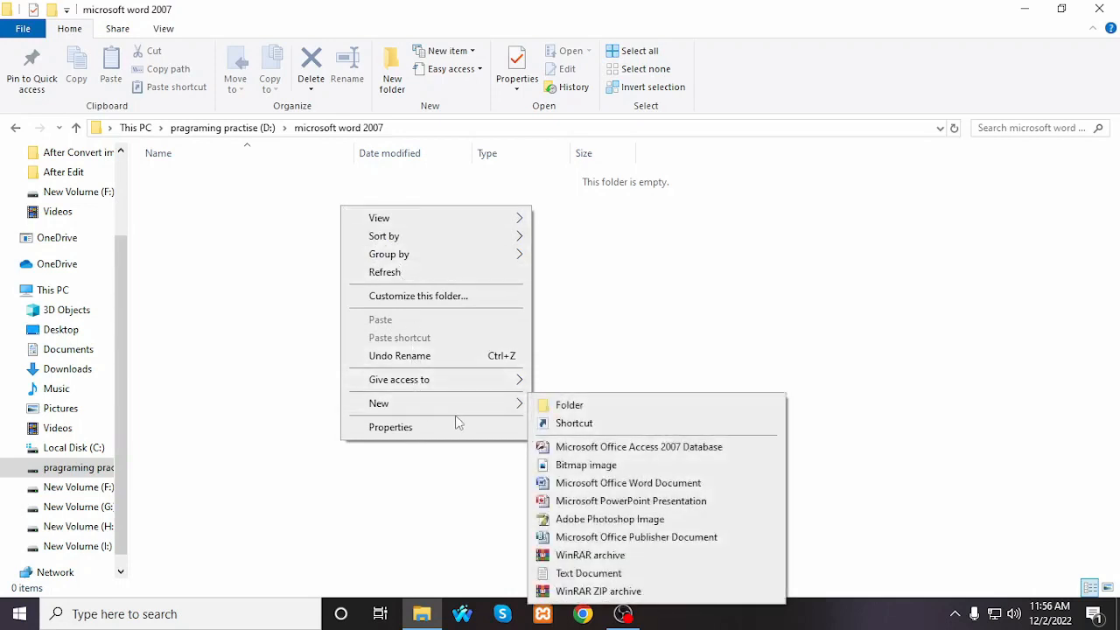
left_click(634, 486)
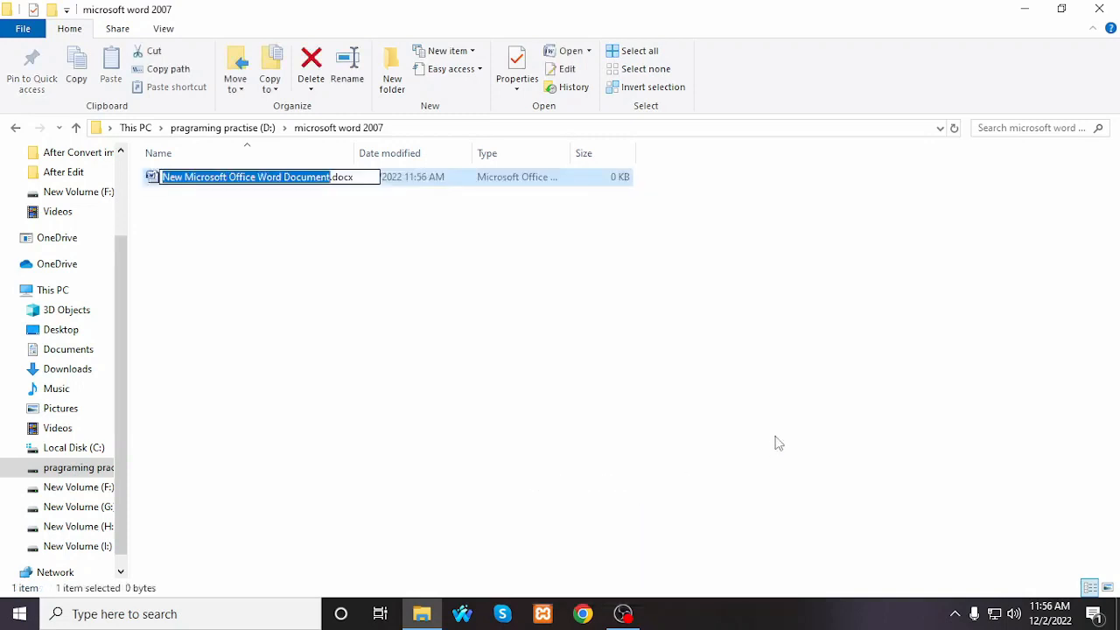
type("Class")
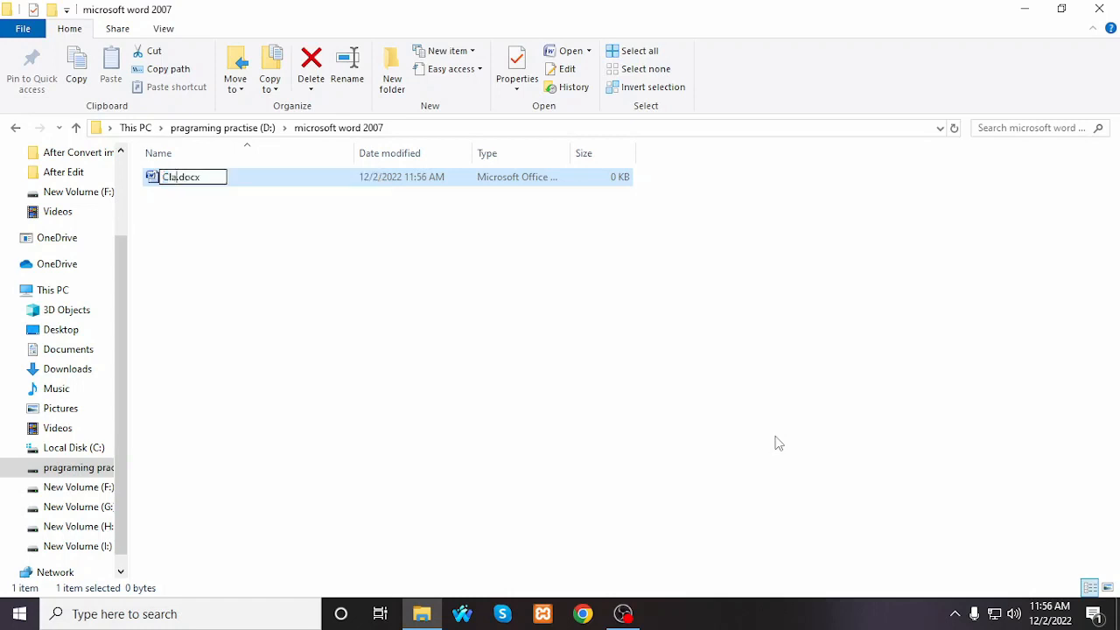
type(" 1")
key("Return")
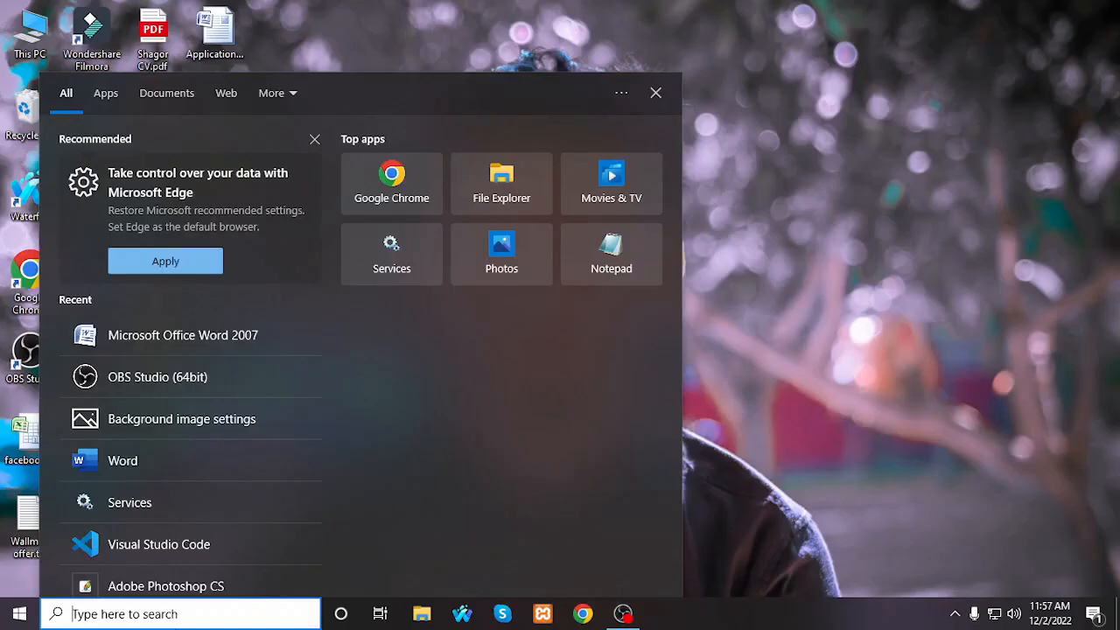
Step: Find Microsoft Office Word 2007 with the Windows search and launch it with a blank document
type("mi")
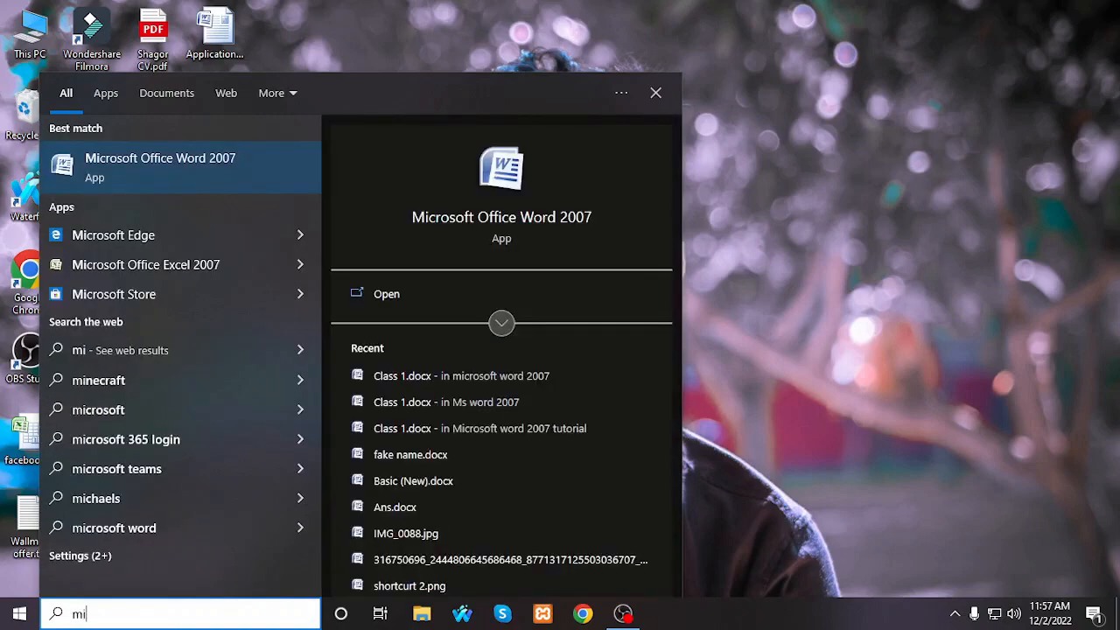
key("Return")
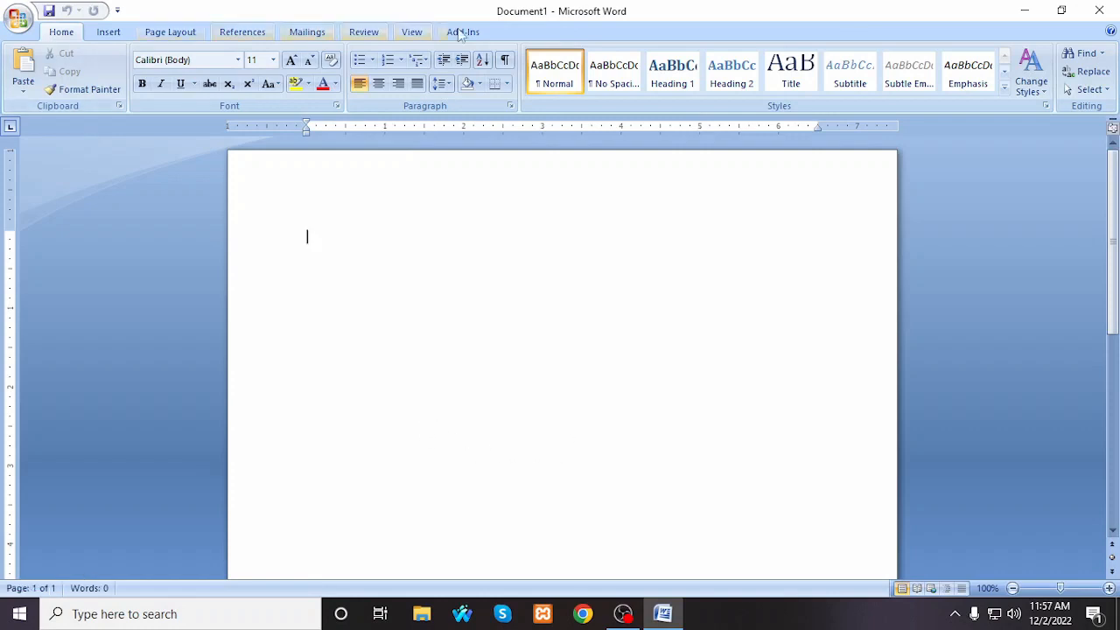
Step: Look through Word's Insert, Page Layout, References and Mailings command sets and return to the Home commands
left_click(108, 33)
left_click(165, 35)
left_click(61, 35)
left_click(168, 32)
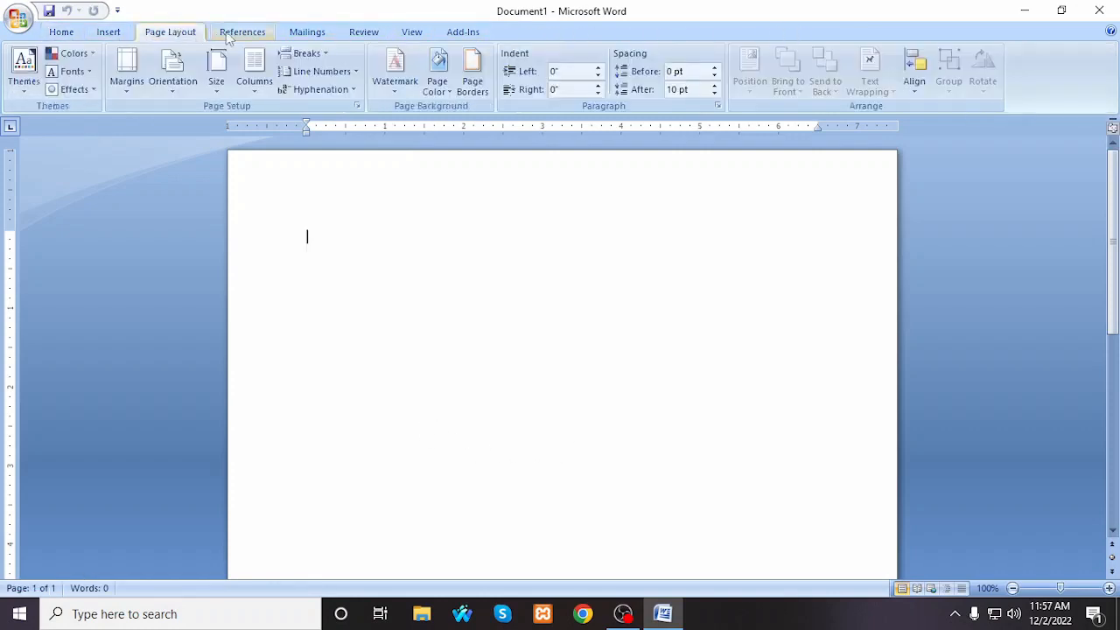
left_click(242, 32)
left_click(306, 33)
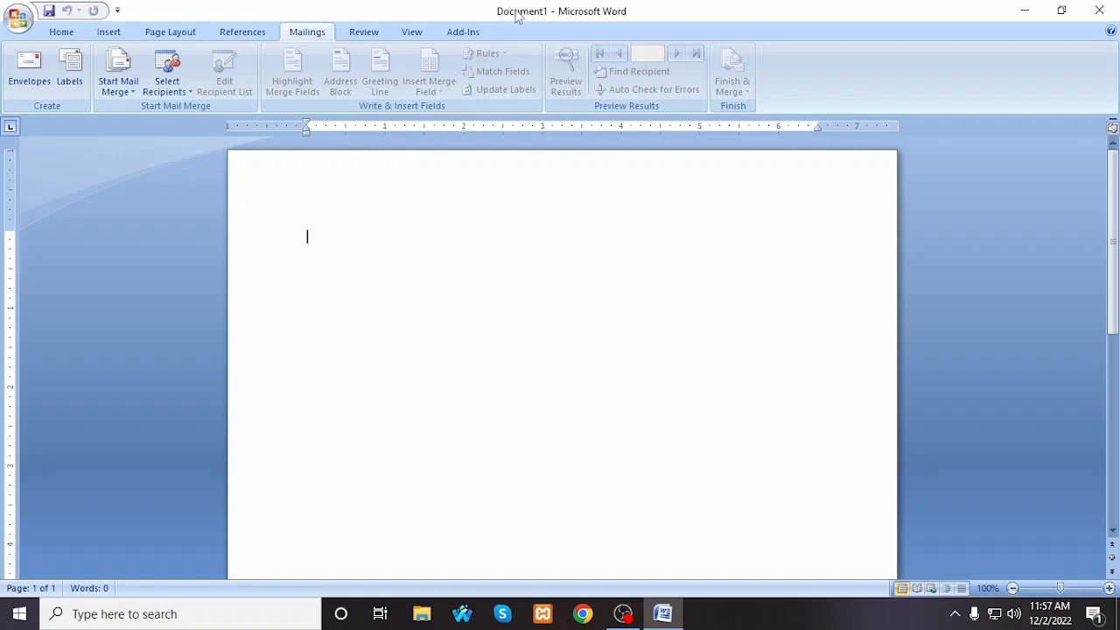
left_click(55, 35)
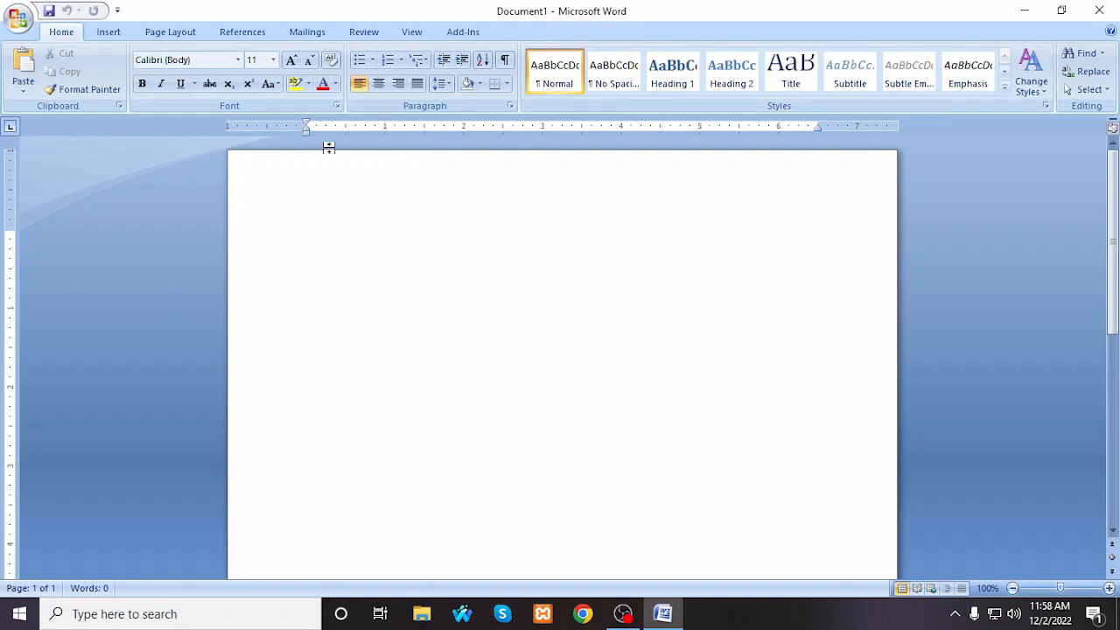
Step: Zoom the blank page out to 70% and restore the zoom to 100%
left_click(1012, 588)
left_click(1012, 589)
left_click(1013, 588)
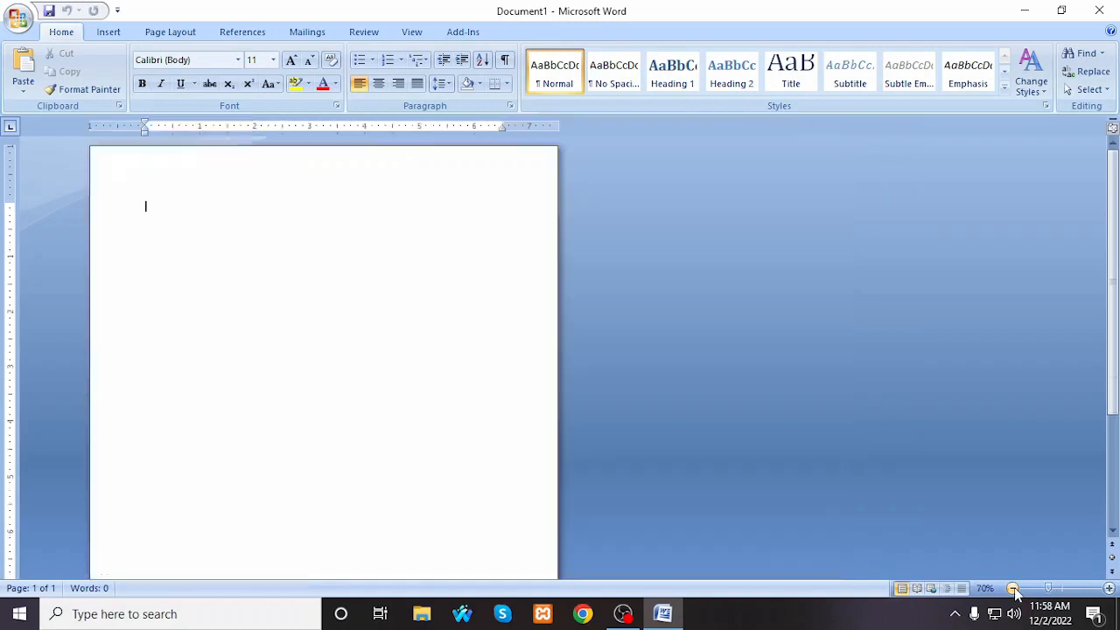
left_click(1108, 588)
left_click(1109, 588)
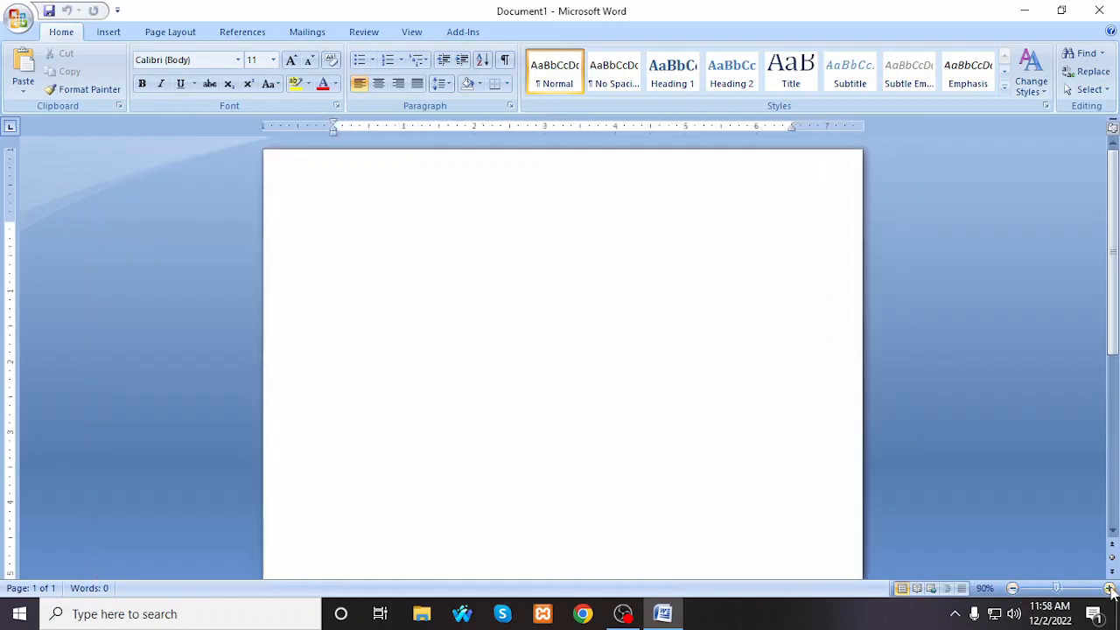
left_click(1109, 588)
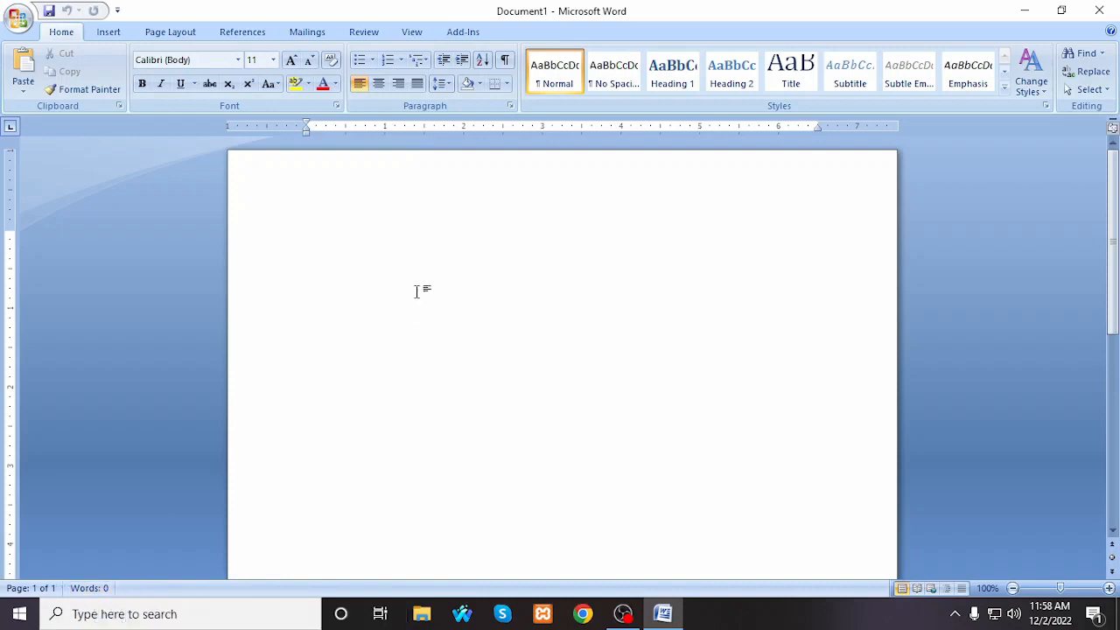
Step: Enter a person's first name on the first line of the blank document and delete it
type("Shagor")
left_click_drag(400, 245, 110, 250)
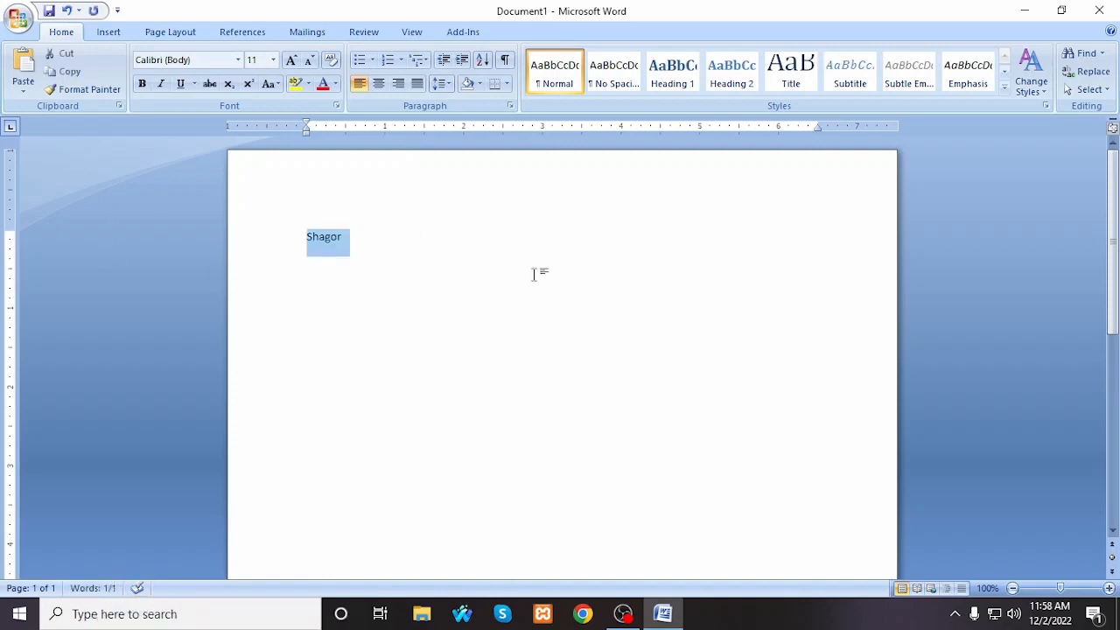
key("Delete")
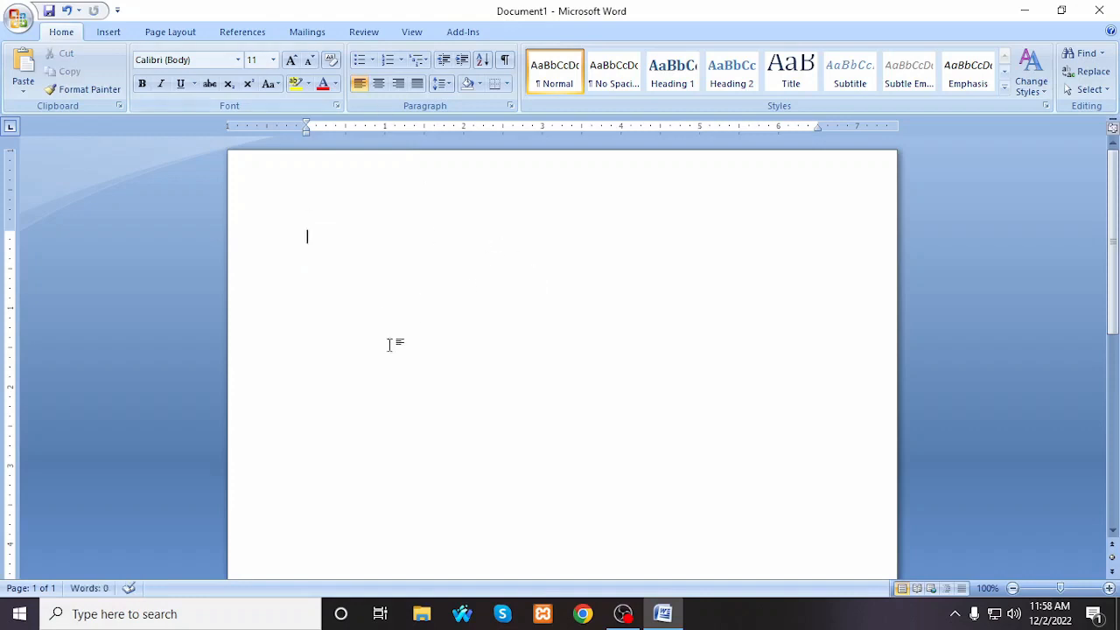
Step: Place a centred insertion point on the second line of the blank page
double_click(543, 266)
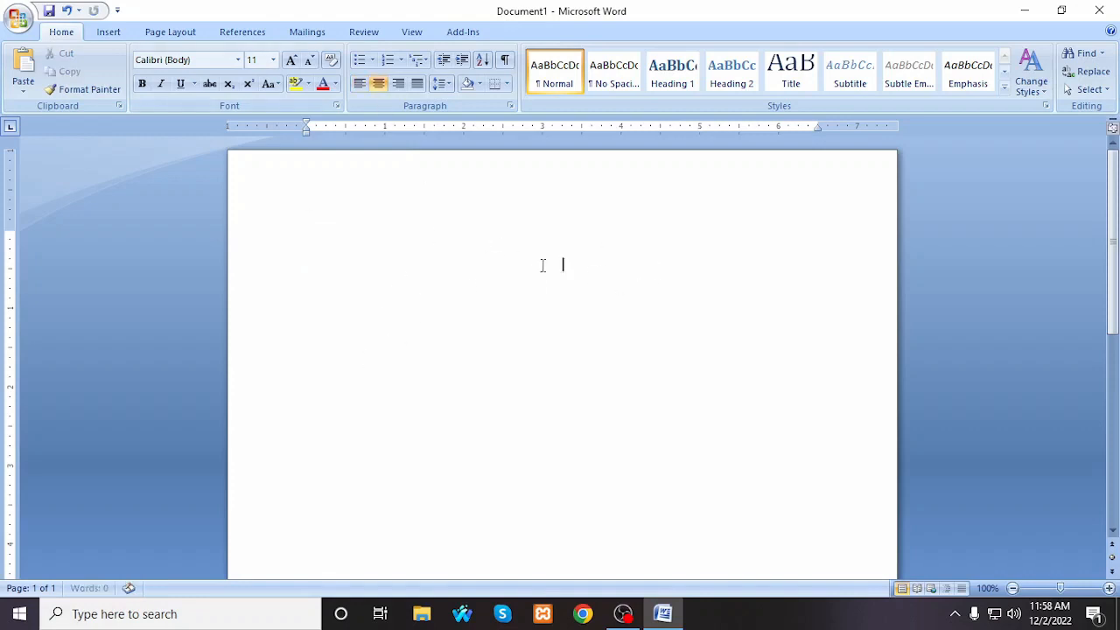
Step: Review the Insert, Page Layout, References and Mailings command groups once more, ending on the Home commands
left_click(107, 33)
left_click(170, 32)
left_click(238, 32)
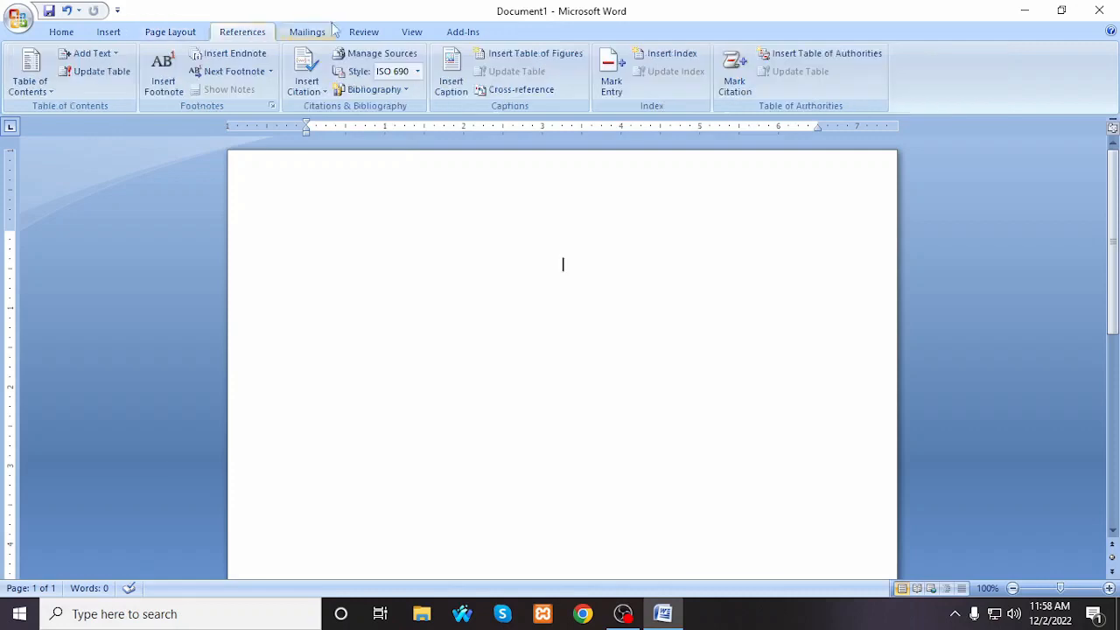
left_click(306, 33)
left_click(61, 33)
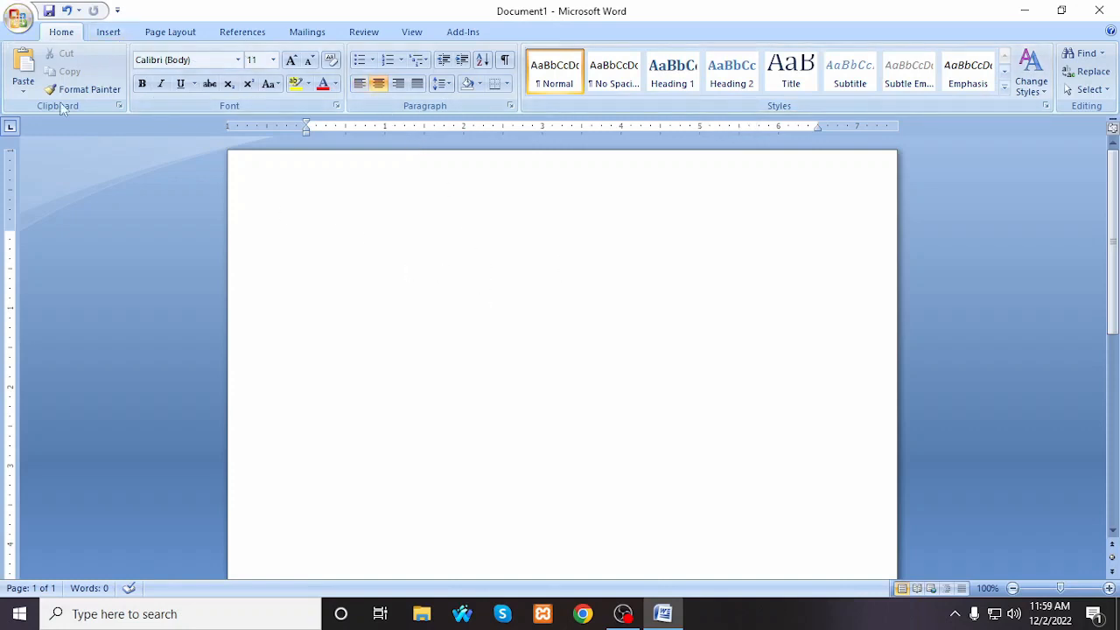
Step: Create a new blank document from the Blank document template, and add one more blank document
left_click(17, 17)
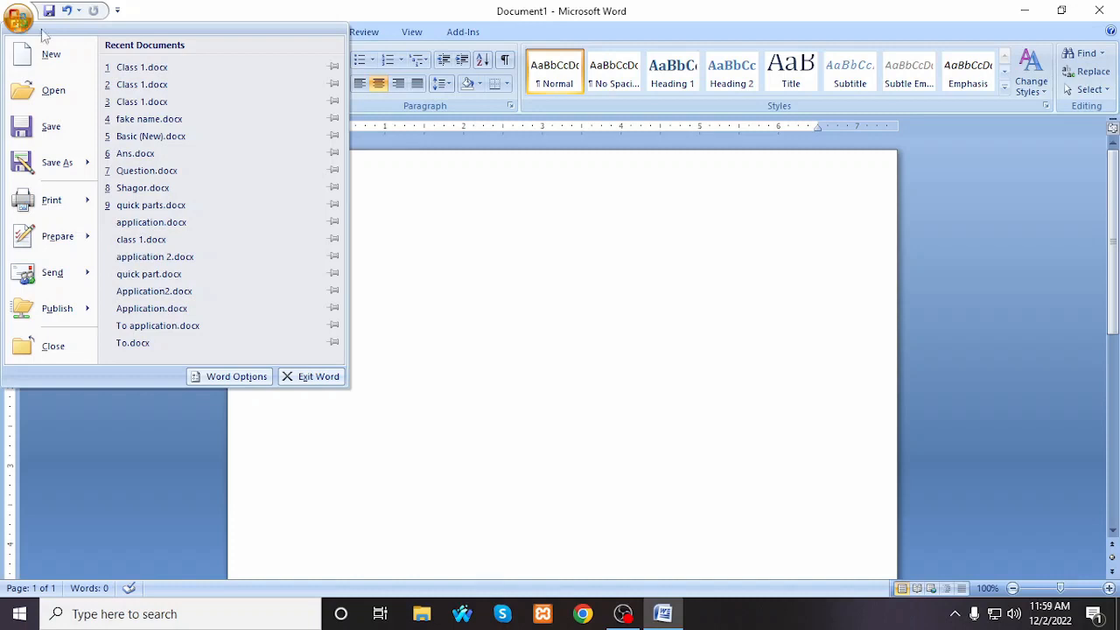
left_click(10, 15)
left_click(14, 17)
left_click(42, 53)
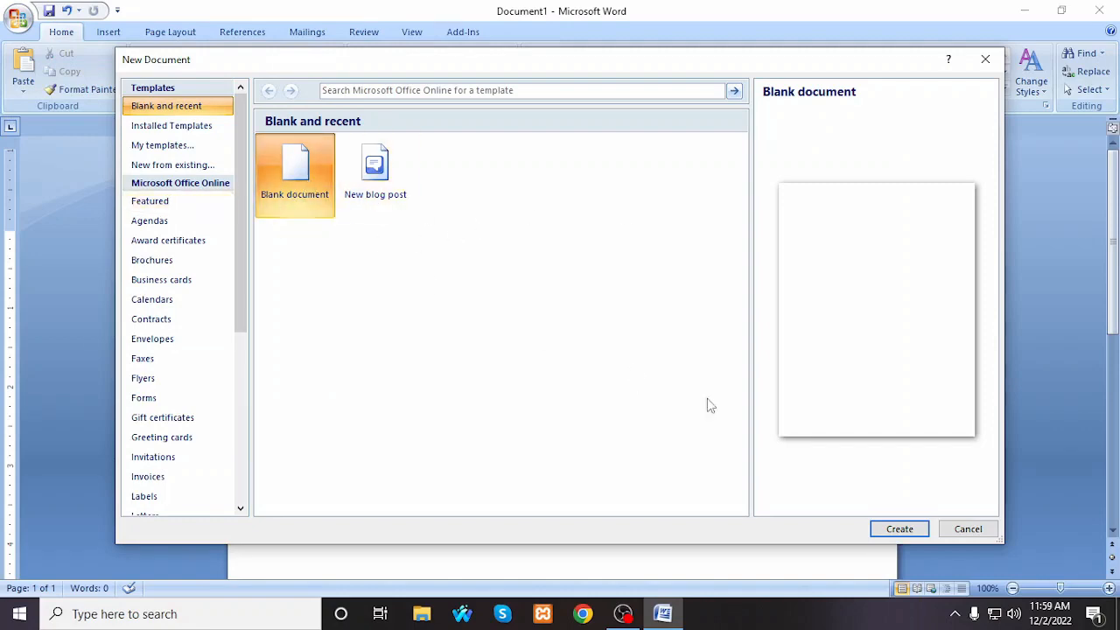
left_click(901, 531)
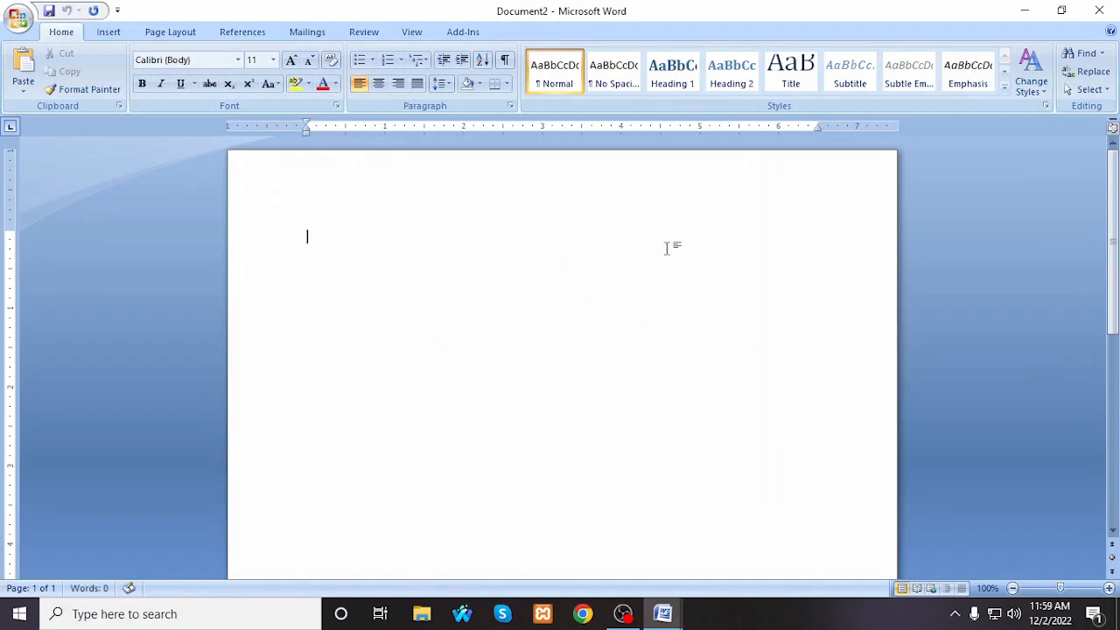
key("ctrl+n")
Step: Open the existing document fake name.docx from the New Volume (F:) drive
left_click(17, 17)
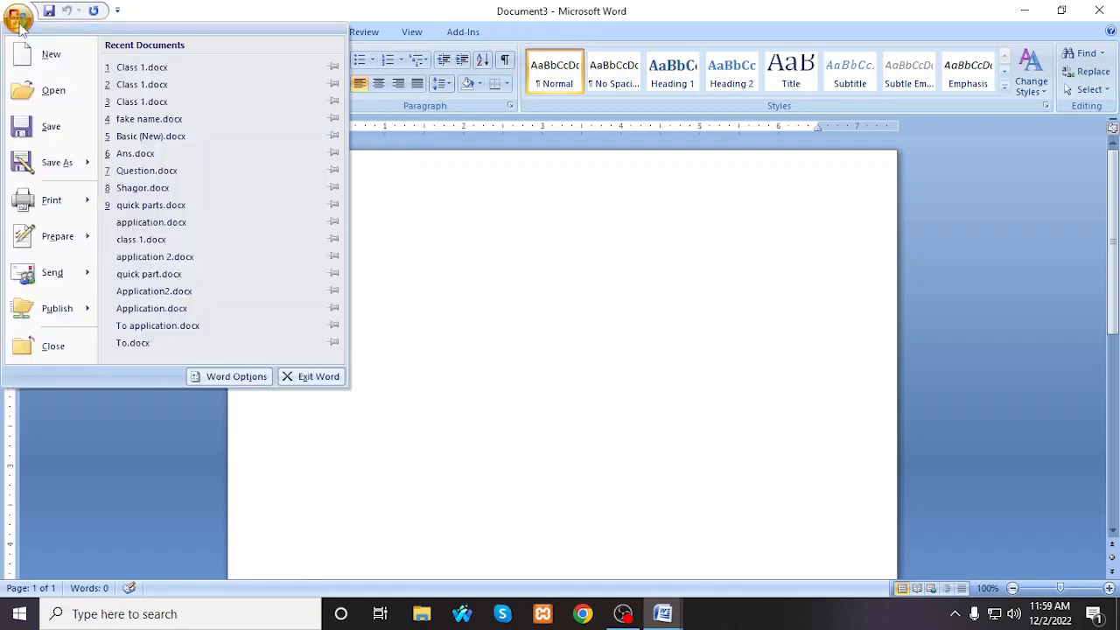
left_click(58, 92)
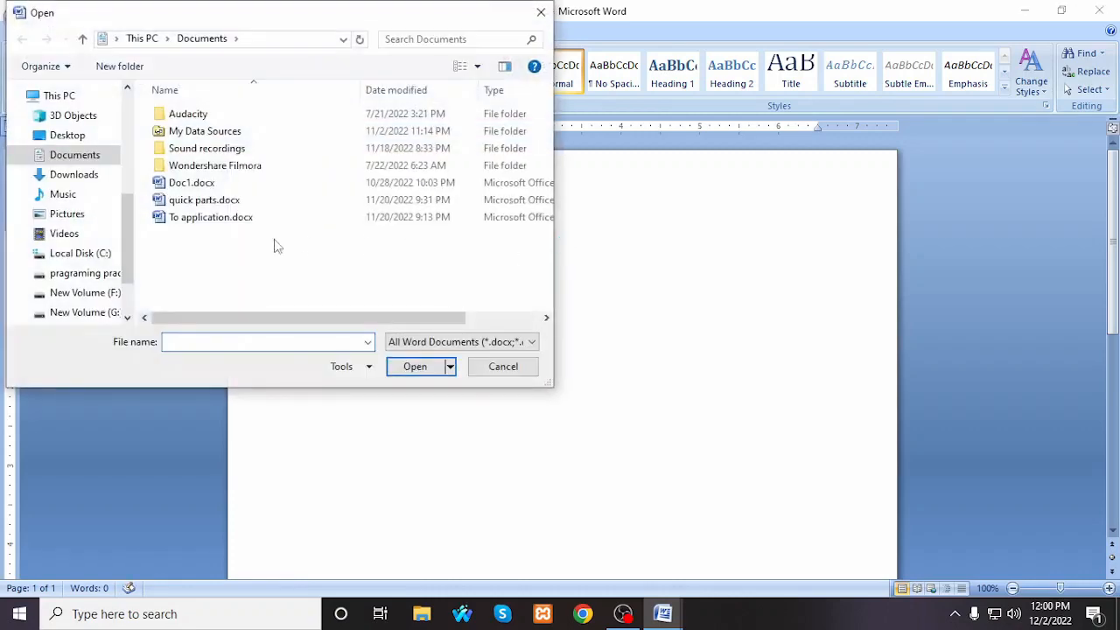
scroll(104, 255, "down", 1)
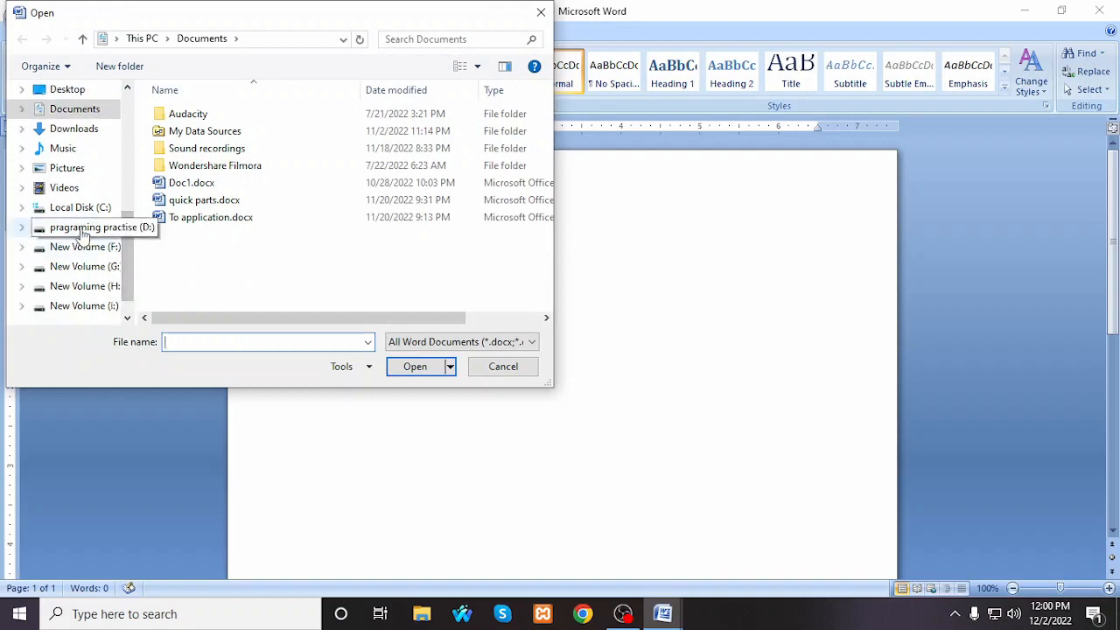
left_click(91, 248)
left_click(87, 227)
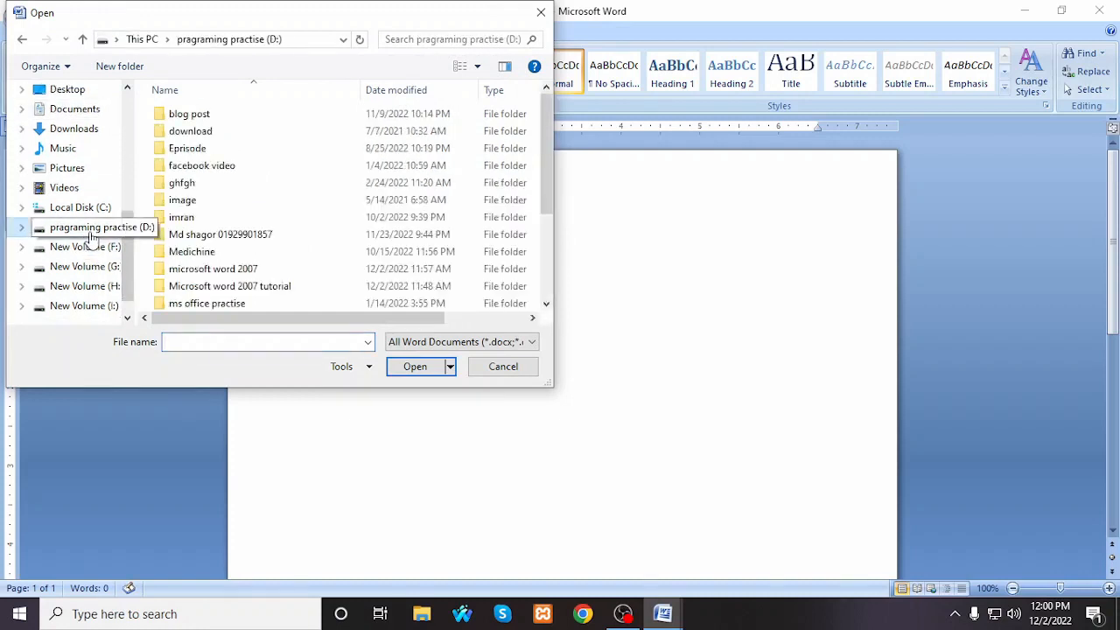
left_click(93, 249)
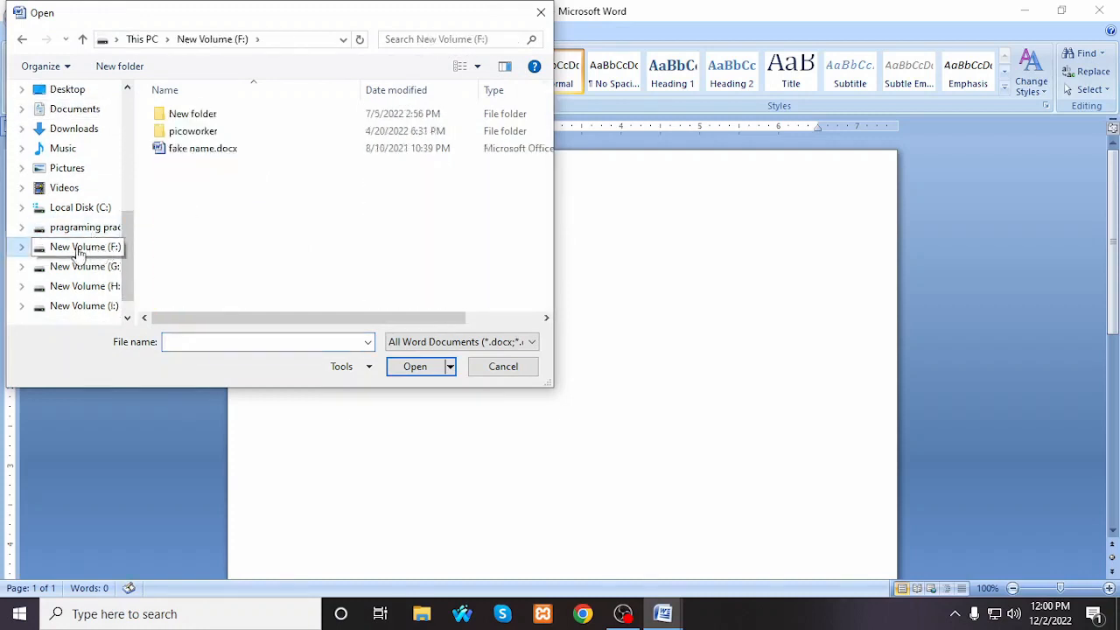
left_click(205, 150)
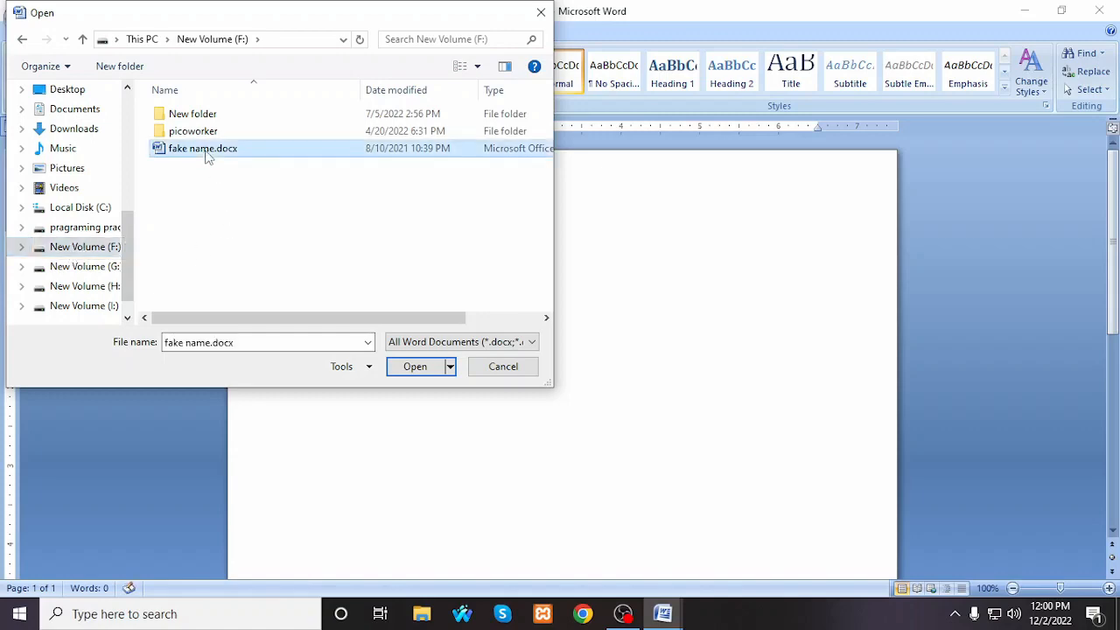
left_click(415, 366)
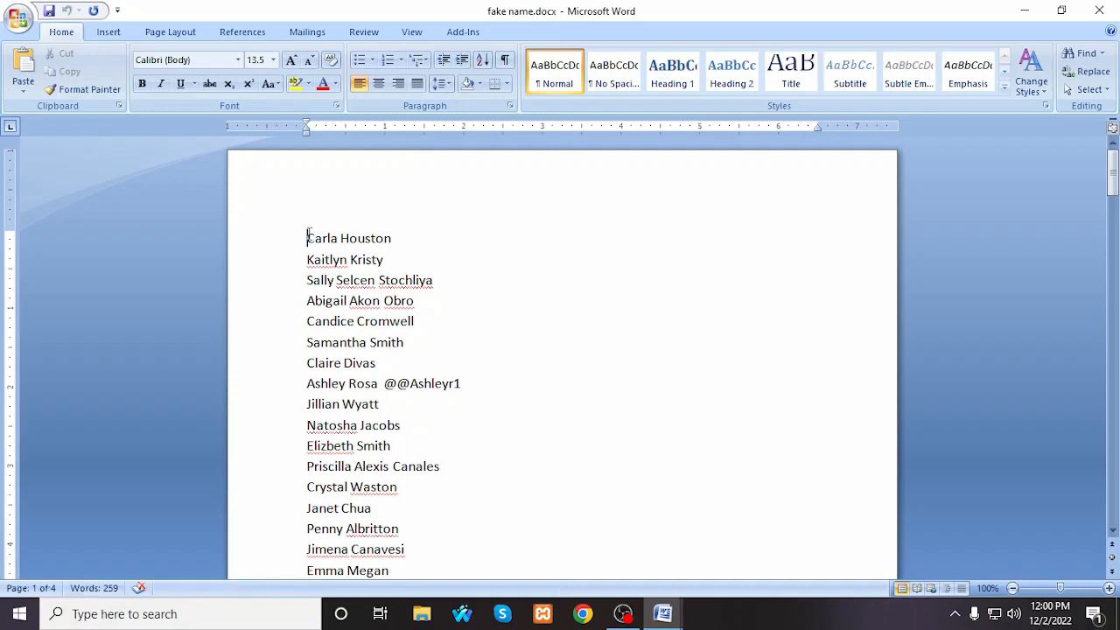
Step: Open fake name.docx from New Volume (F:) once more, and dismiss a further Open dialog without choosing a file
left_click_drag(308, 235, 412, 542)
left_click(503, 325)
key("ctrl+o")
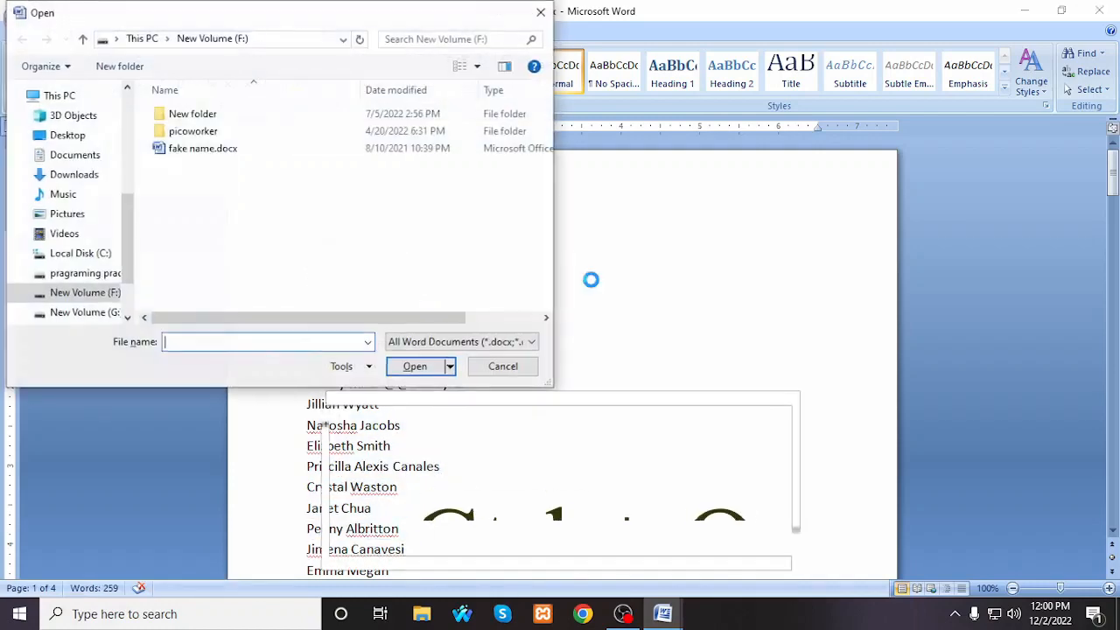
left_click(230, 149)
left_click(418, 366)
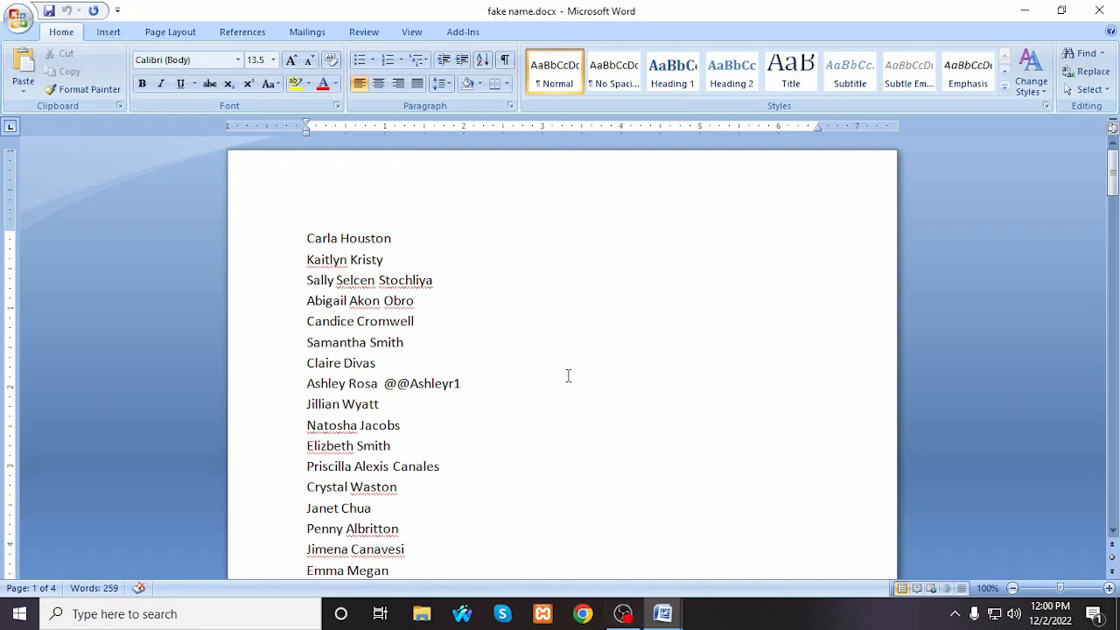
key("ctrl+o")
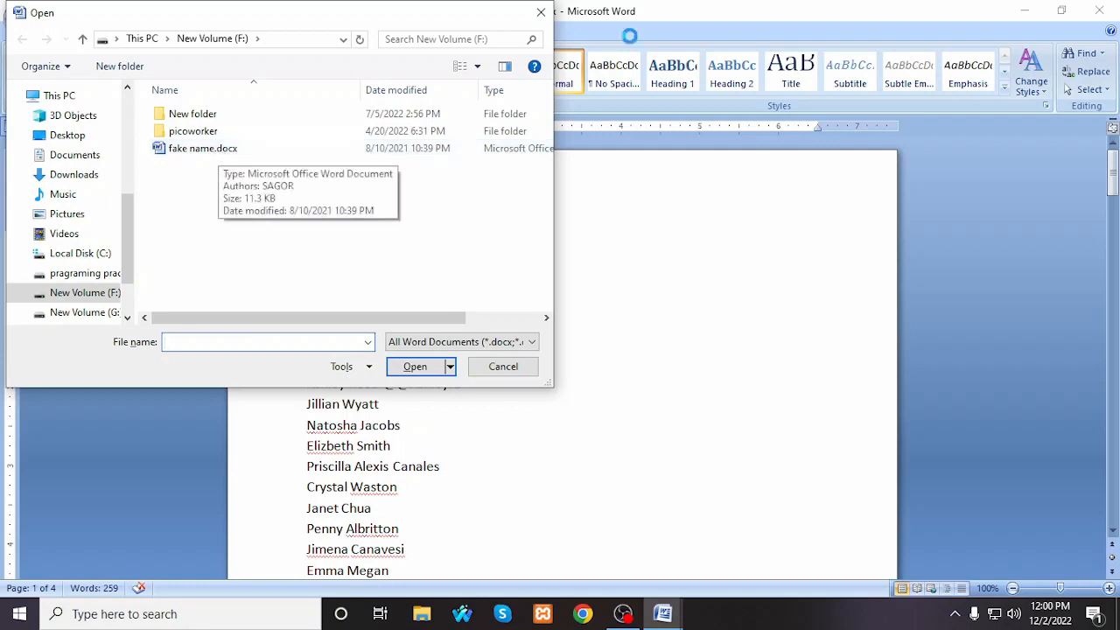
left_click(539, 12)
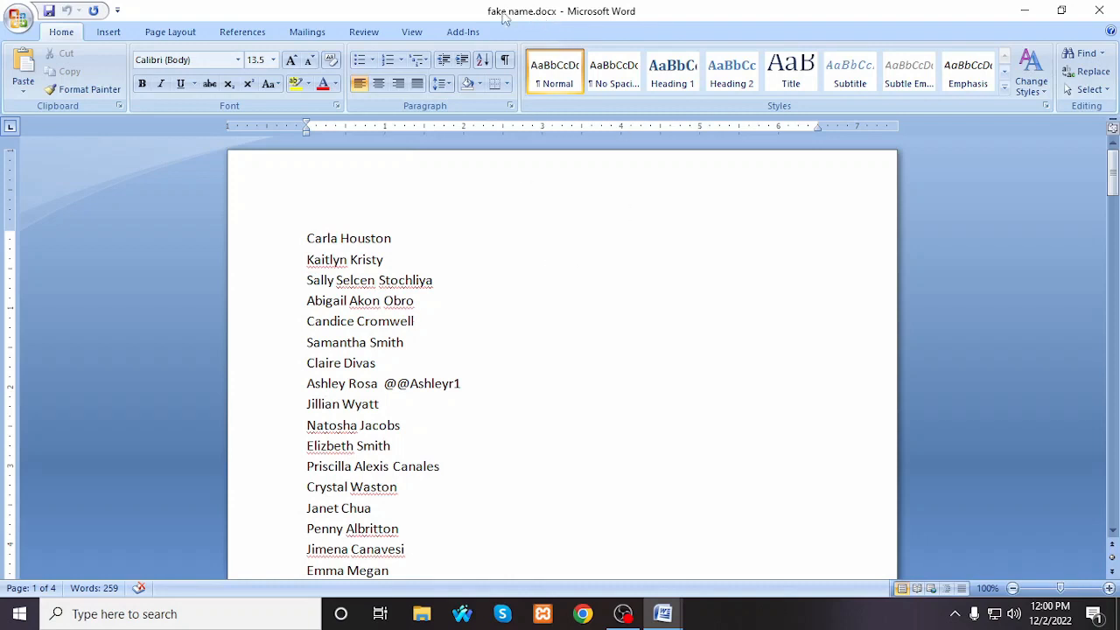
Step: Save the open fake name.docx under its current name, and repeat the save
left_click(17, 19)
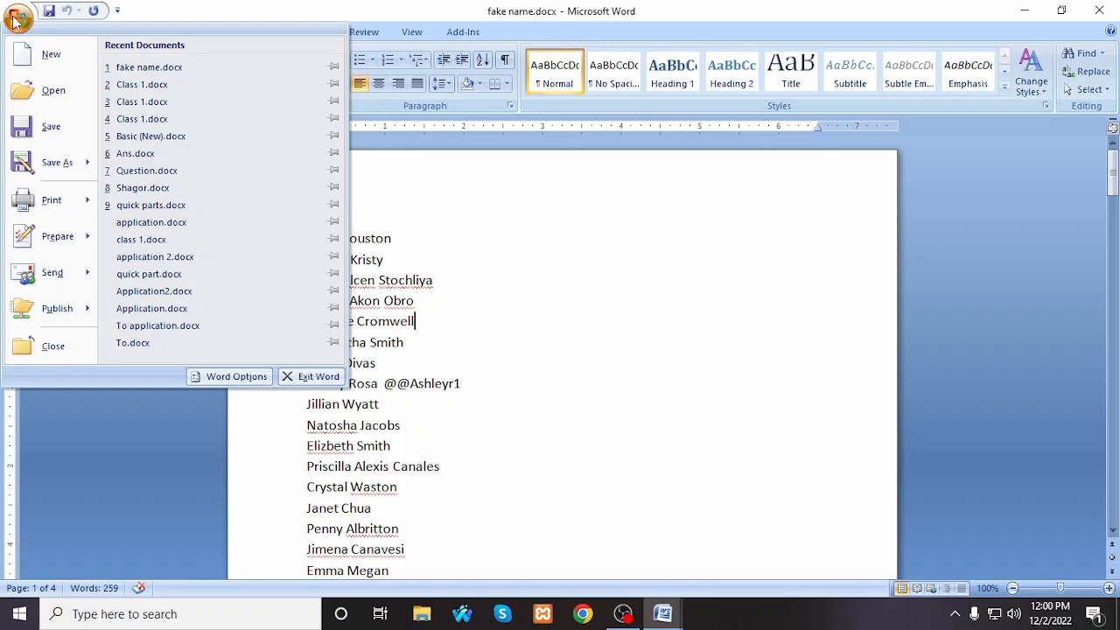
left_click(721, 210)
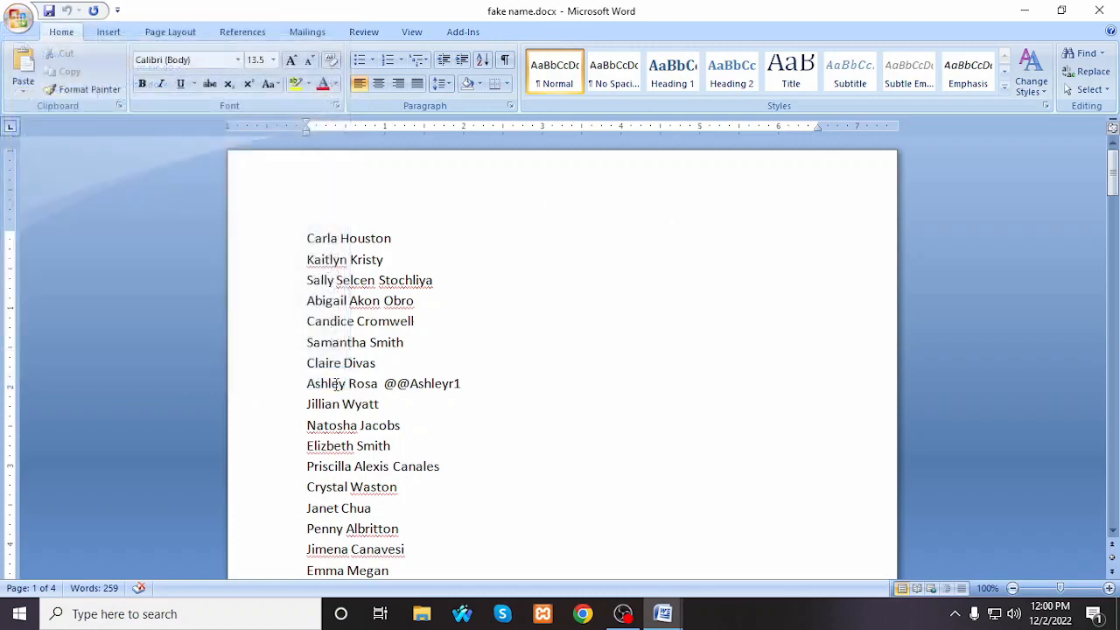
left_click(18, 19)
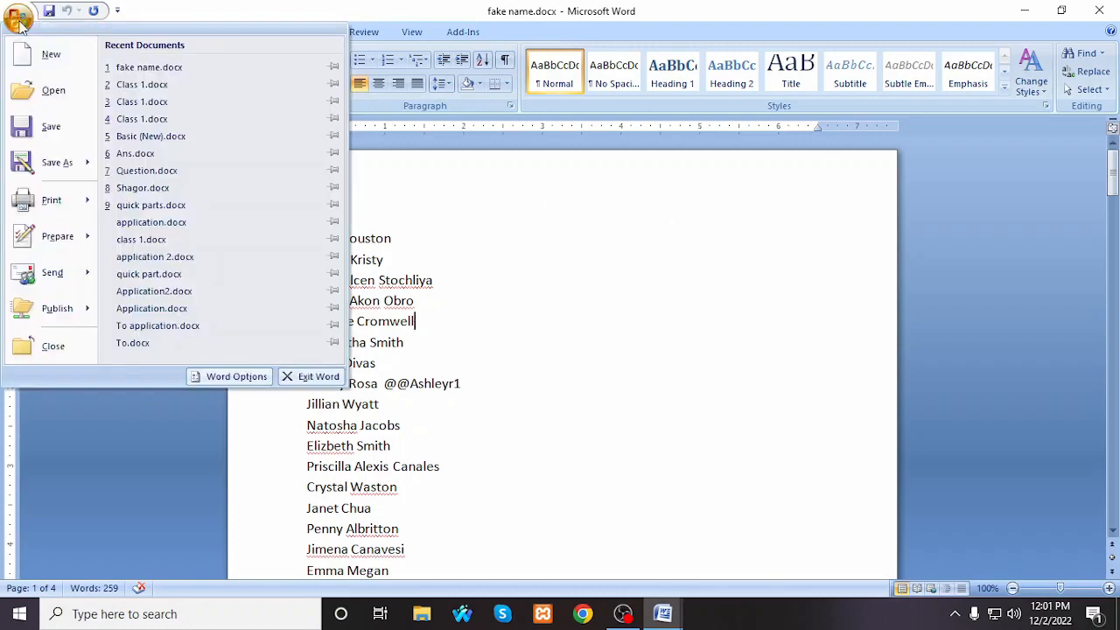
left_click(54, 137)
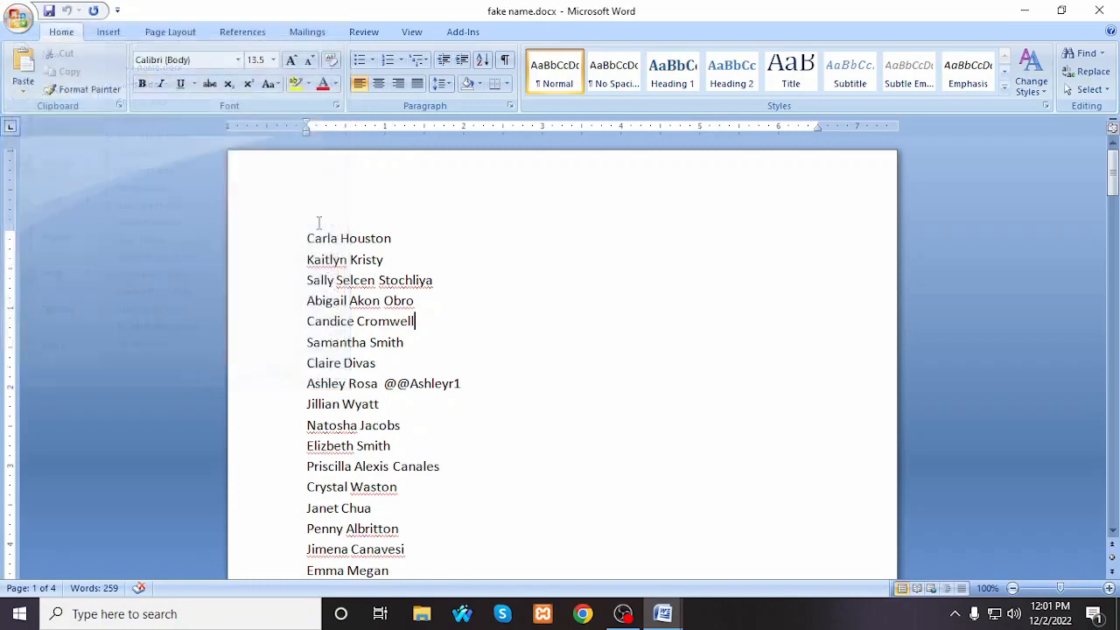
key("ctrl+s")
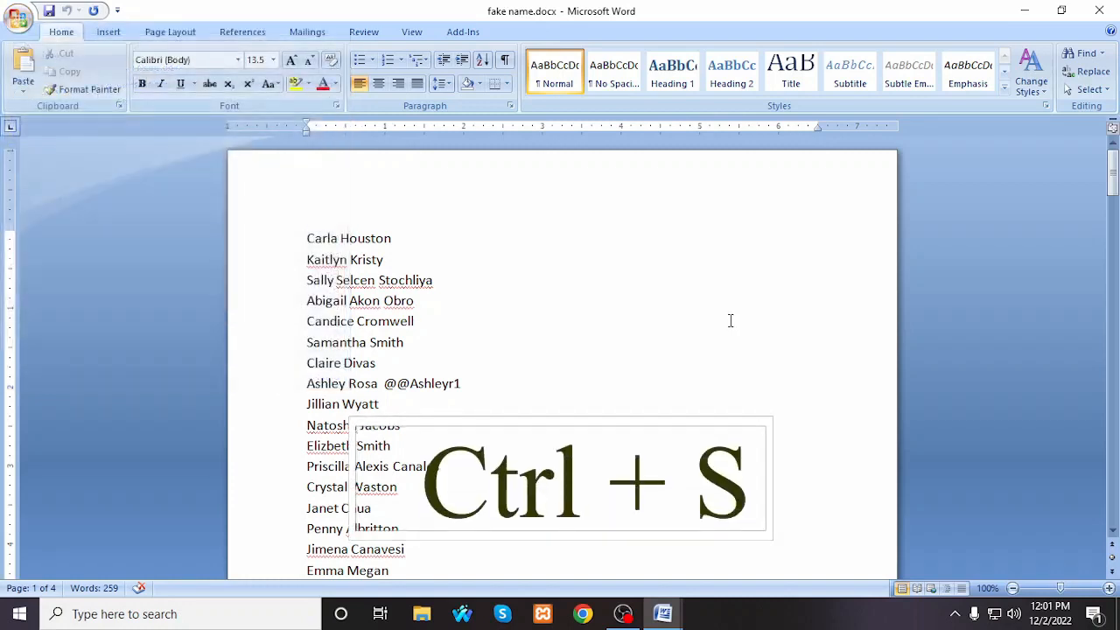
Step: Save a copy of the document as "fake name 1.docx" in New Volume (F:), keeping the Word Document format
left_click(15, 8)
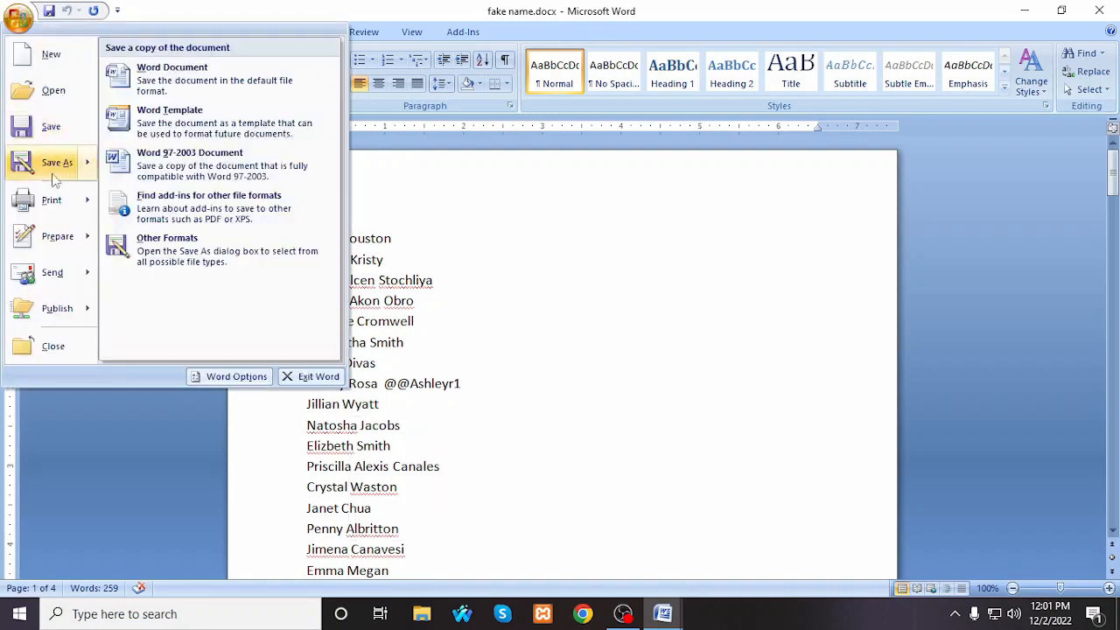
left_click(542, 318)
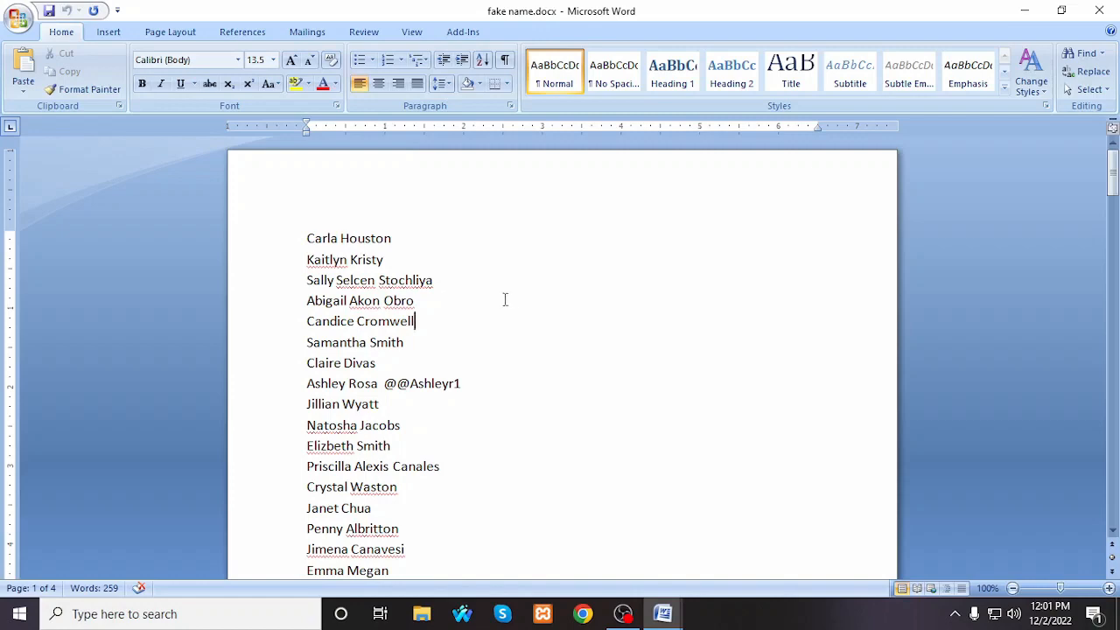
left_click(18, 17)
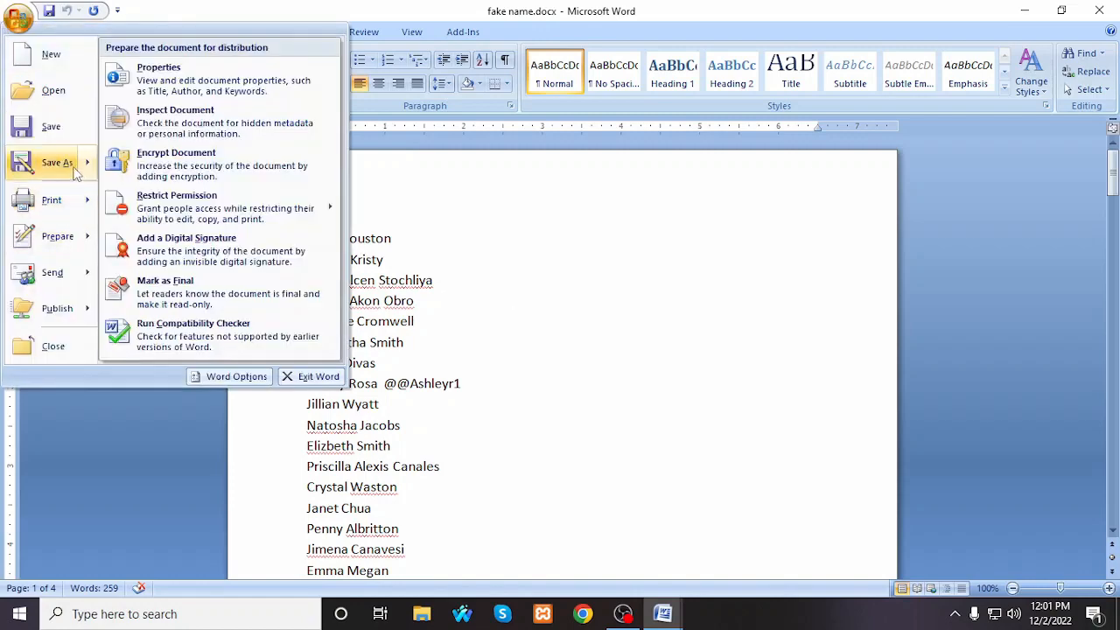
left_click(57, 163)
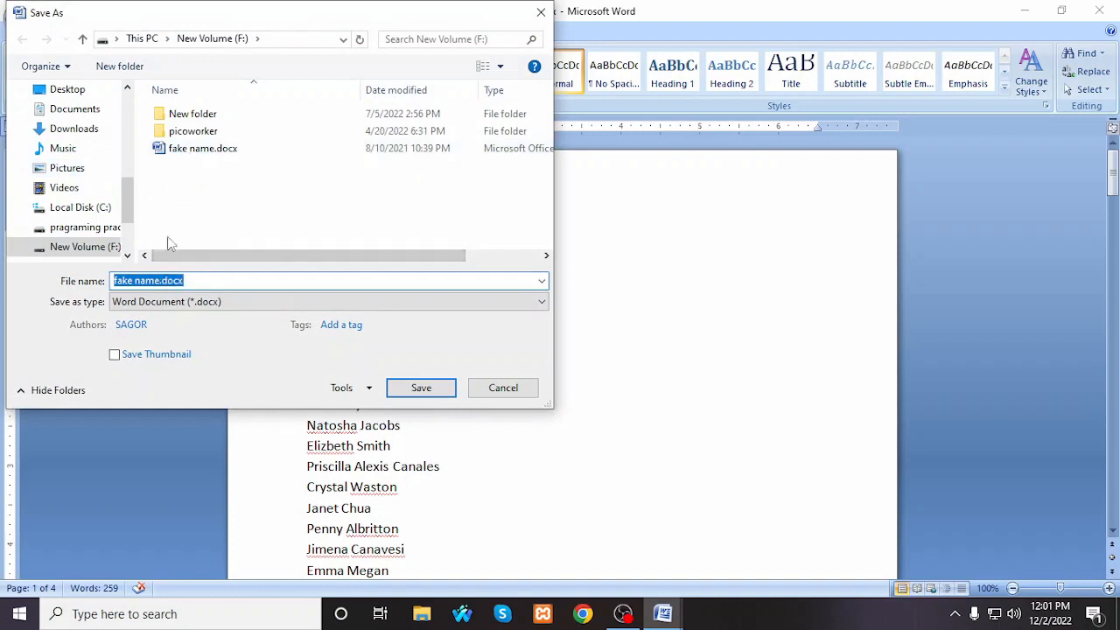
left_click(162, 280)
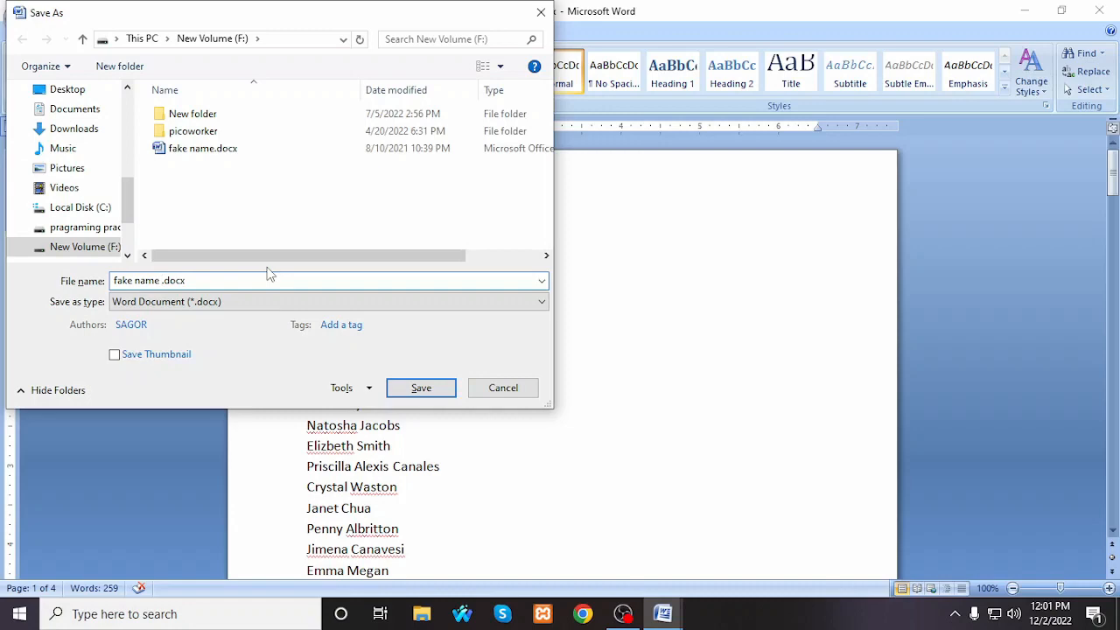
type("1")
left_click(423, 388)
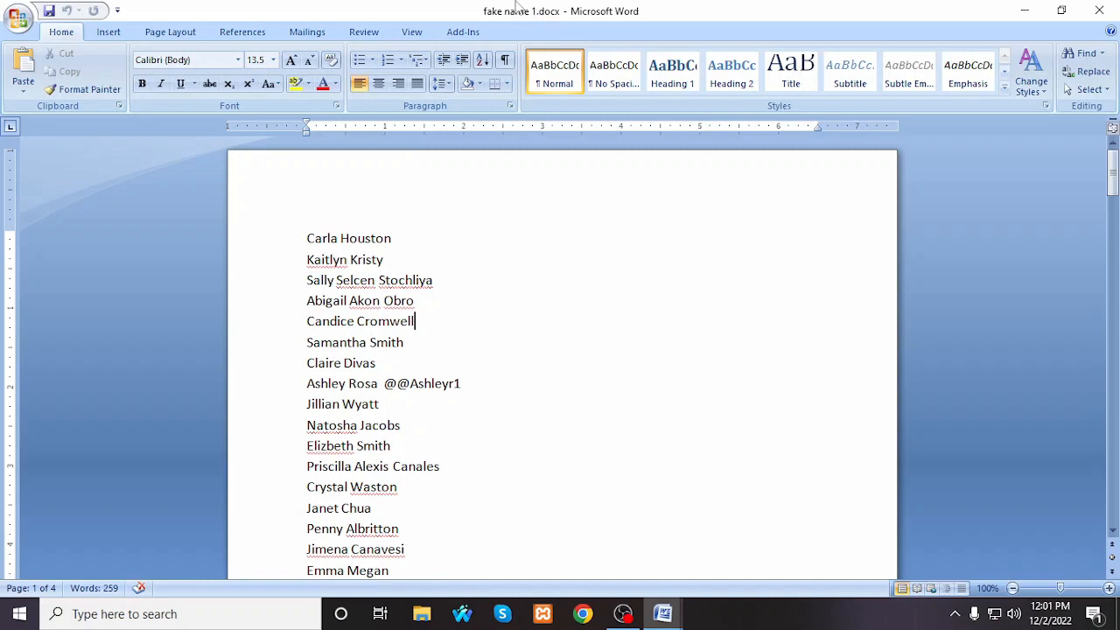
Step: Examine the name list document in Print Preview and return to the normal editing view
left_click(9, 12)
mouse_move(76, 214)
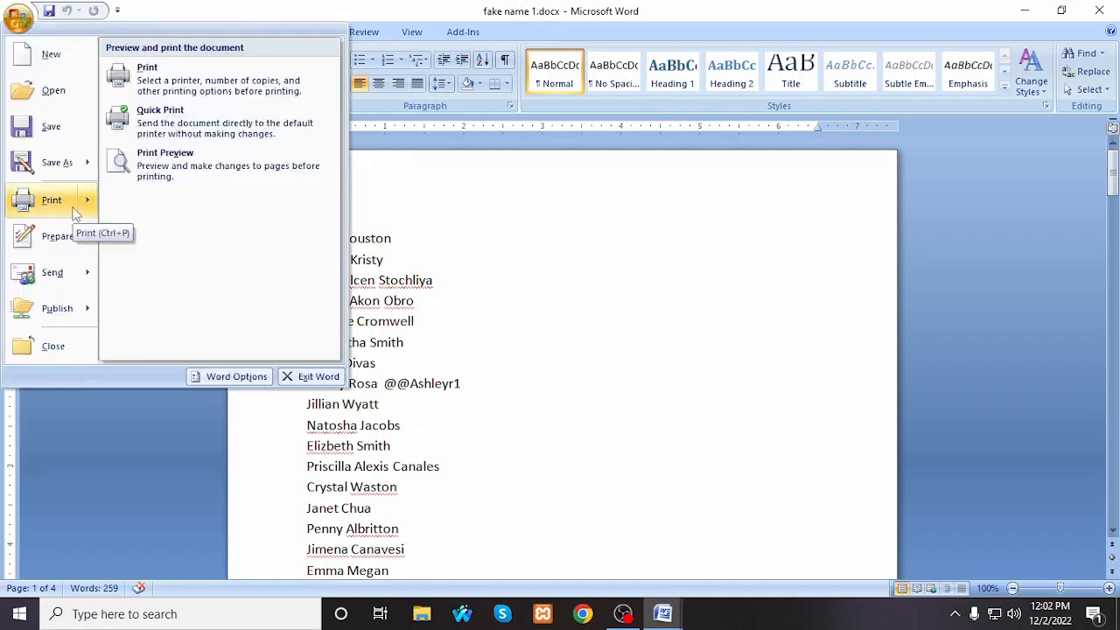
left_click(177, 168)
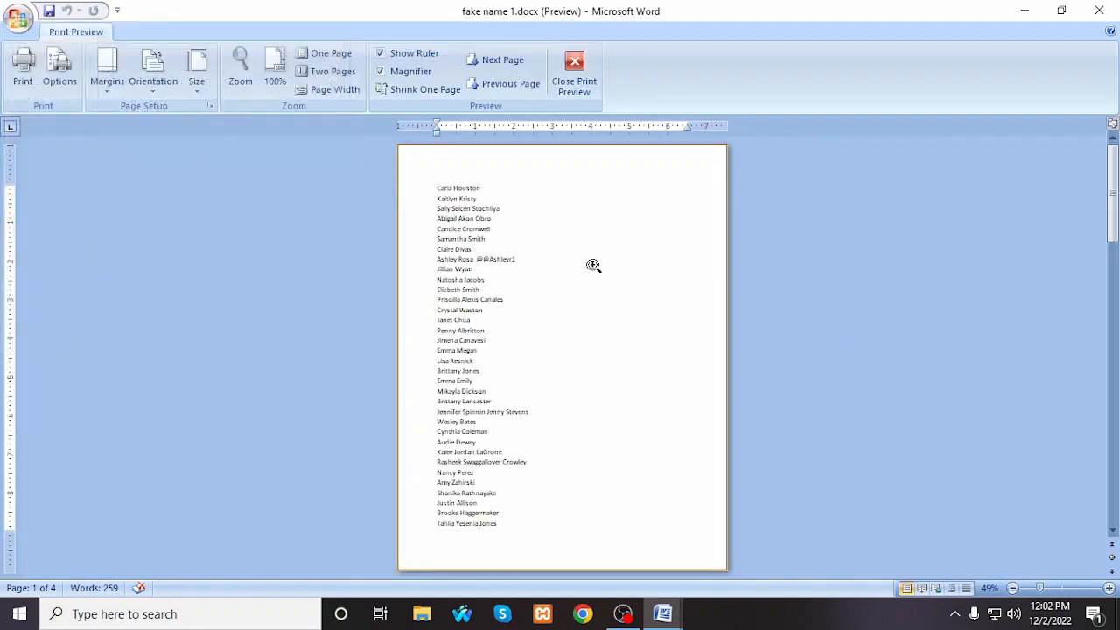
left_click(574, 75)
Step: Review the available print commands, then inspect the Print dialog's settings and dismiss it without printing
left_click(18, 17)
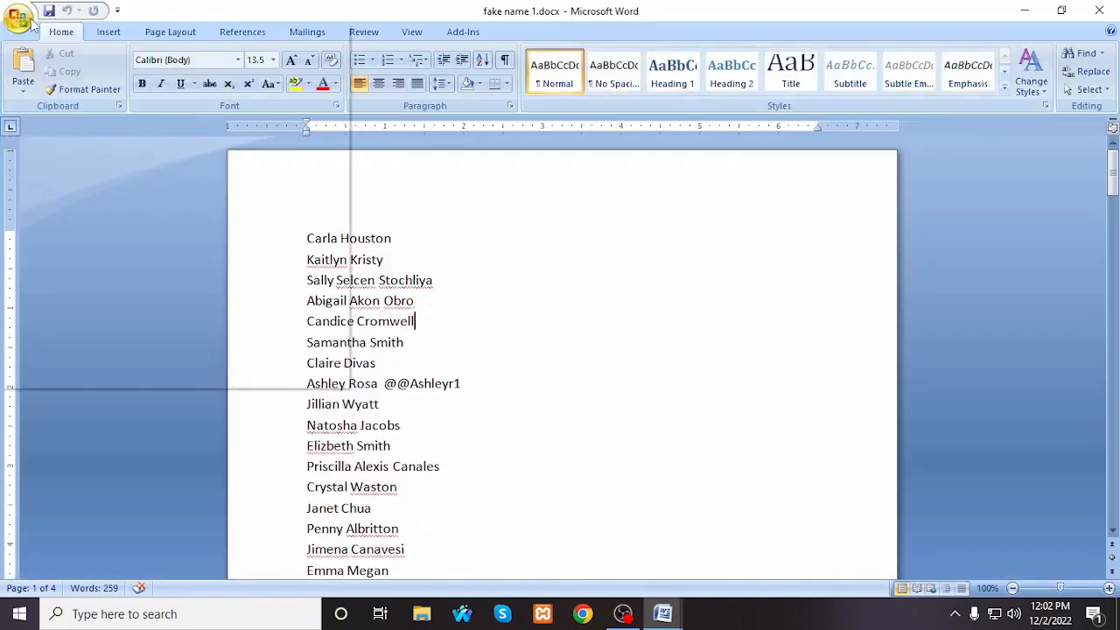
mouse_move(61, 201)
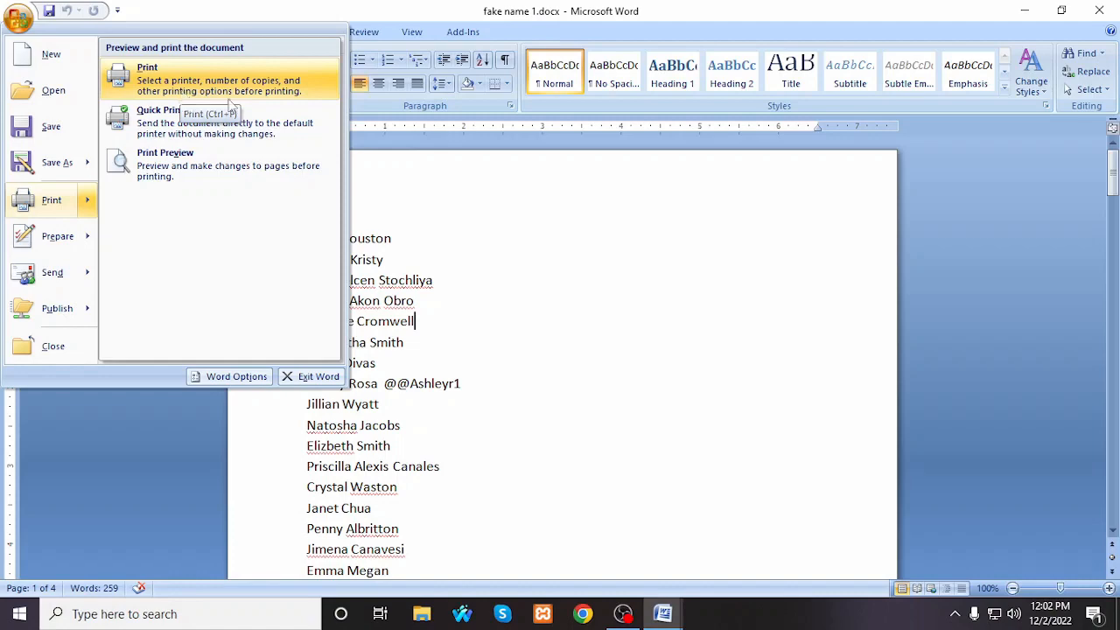
left_click(17, 20)
left_click(16, 24)
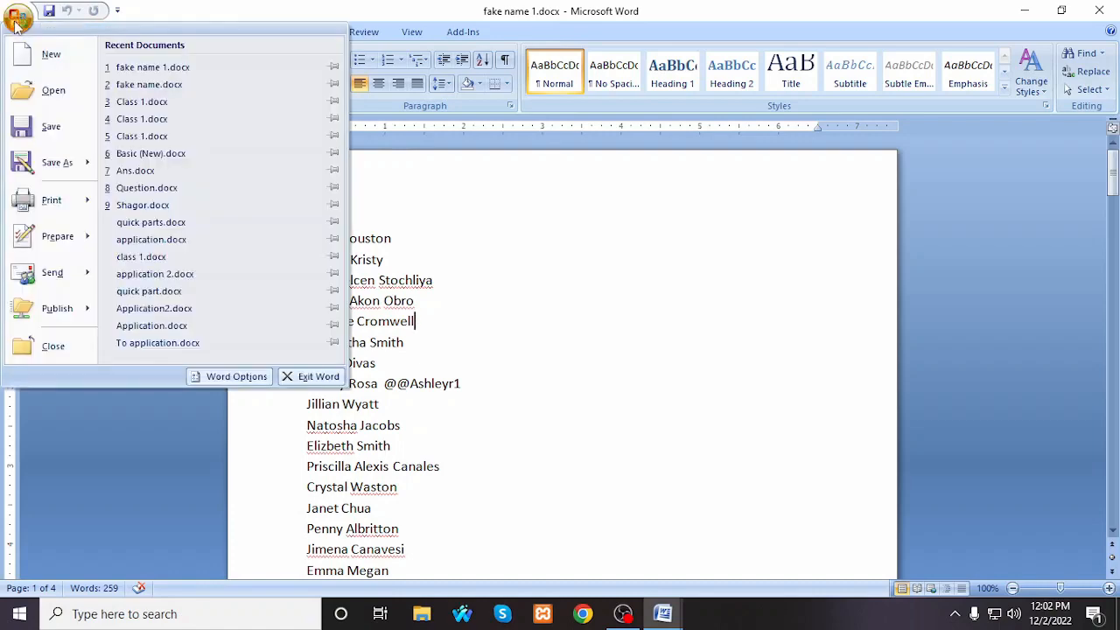
left_click(629, 246)
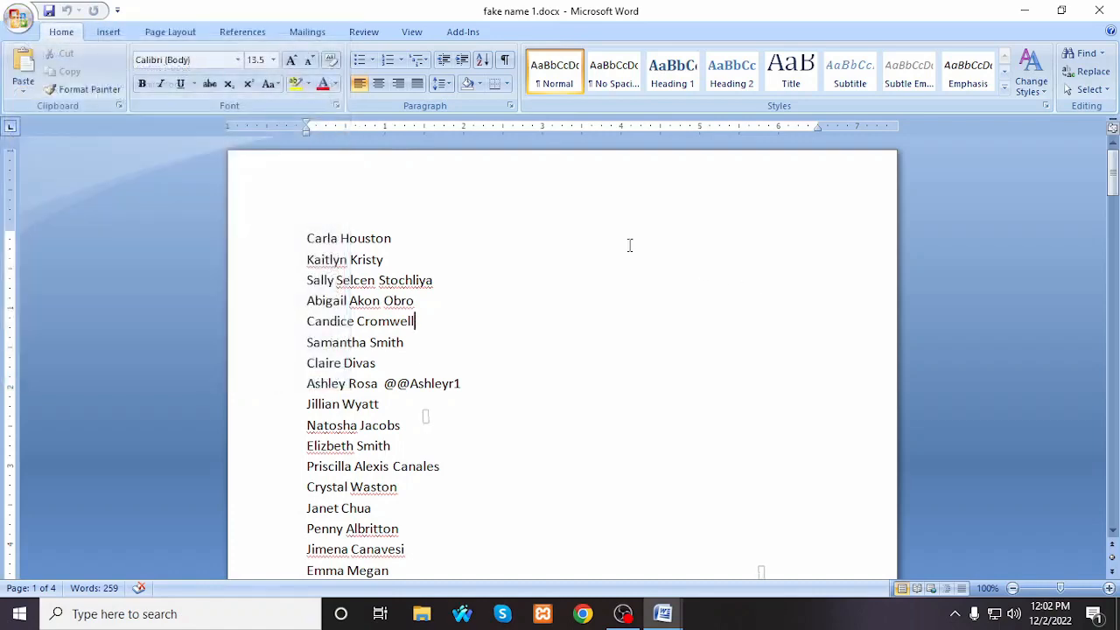
key("ctrl+p")
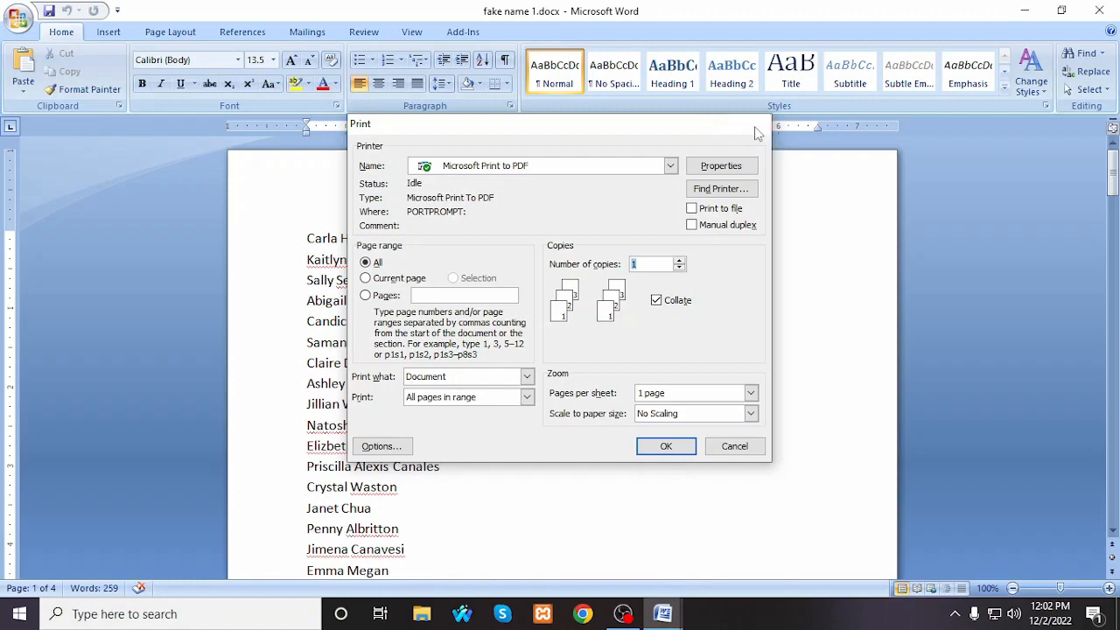
left_click(753, 125)
Step: Dismiss the open file commands and clear the entire name list from the document
left_click(18, 18)
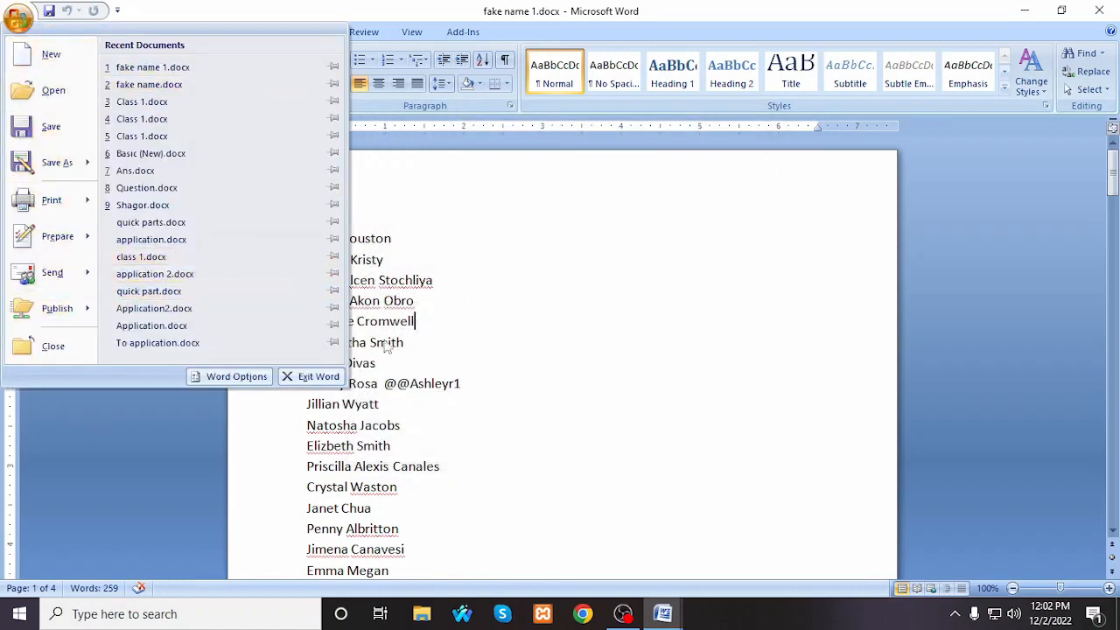
left_click(449, 300)
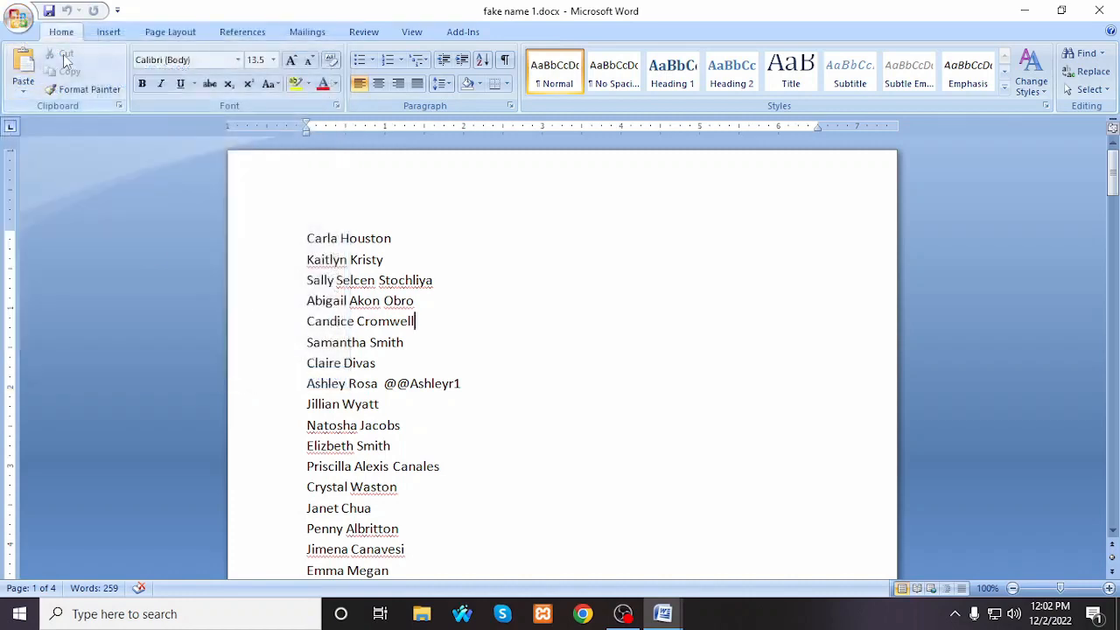
key("ctrl+a")
key("Delete")
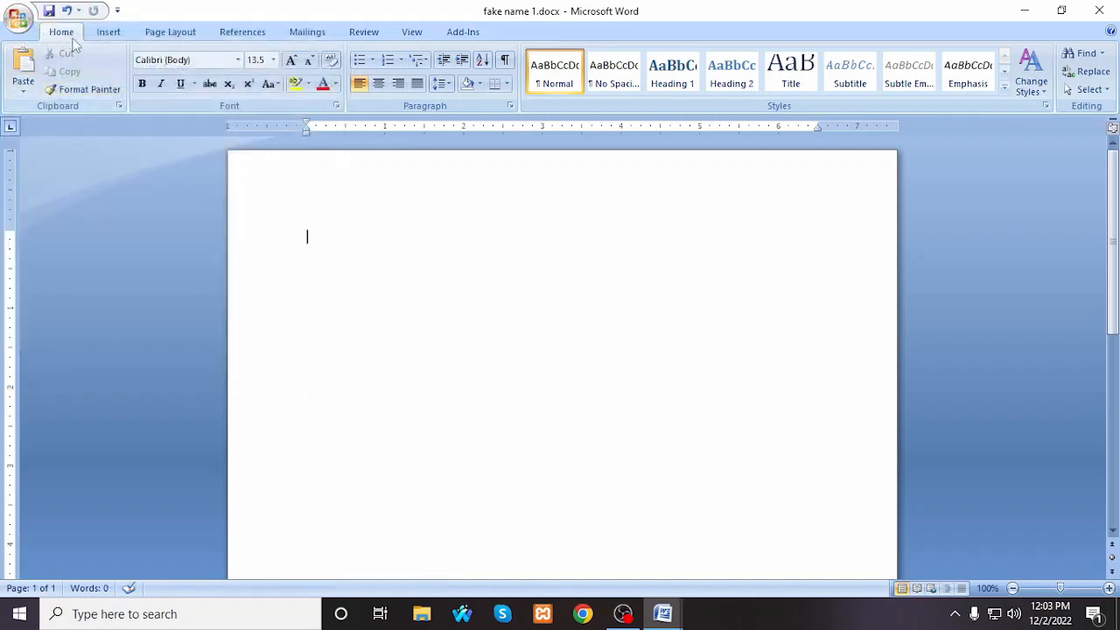
Step: Write a one-line sentence starting "My Name is", followed by the person's name and a full stop
left_click(420, 260)
type("My")
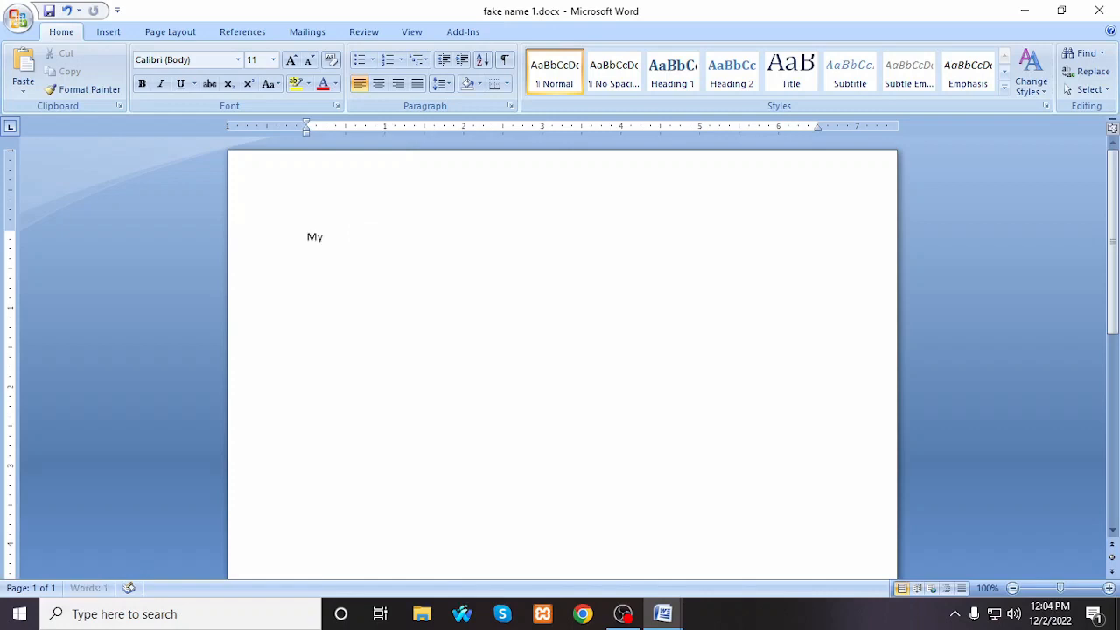
type(" Name is md Shagor")
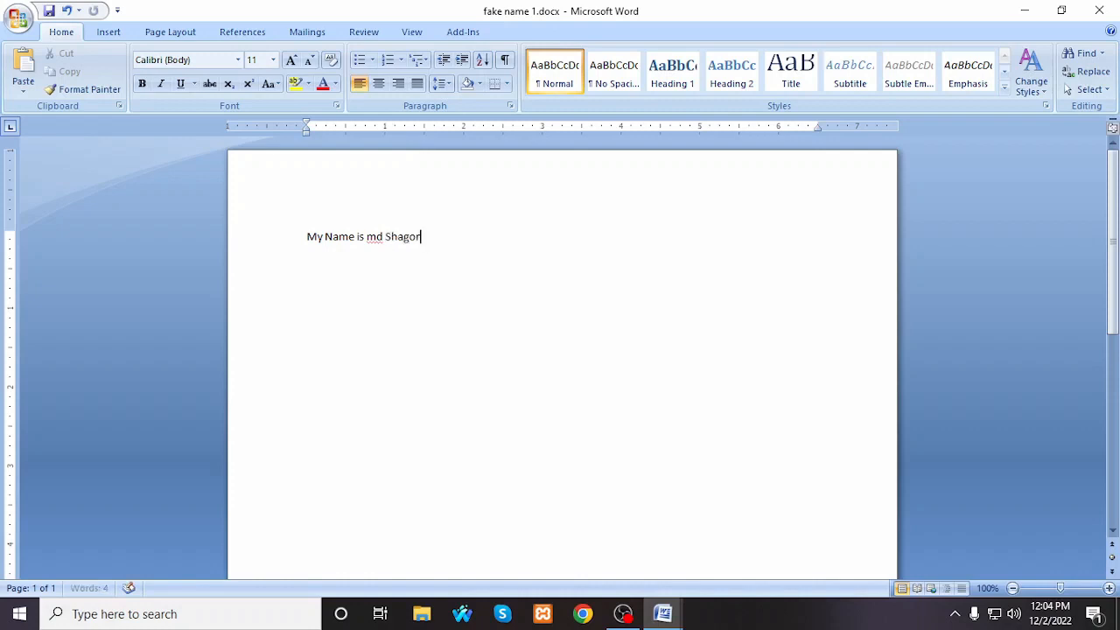
type(".")
Step: Practise selecting and deselecting the whole name sentence, and switch Bold on and off again
left_click(275, 248)
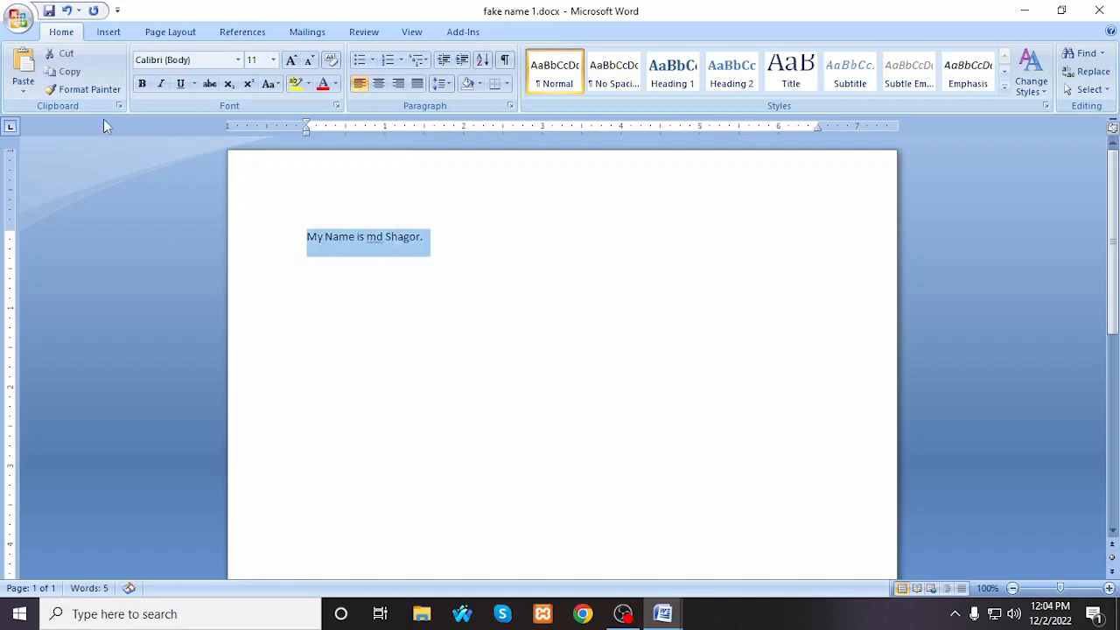
left_click(359, 261)
left_click_drag(508, 242, 292, 242)
left_click(472, 246)
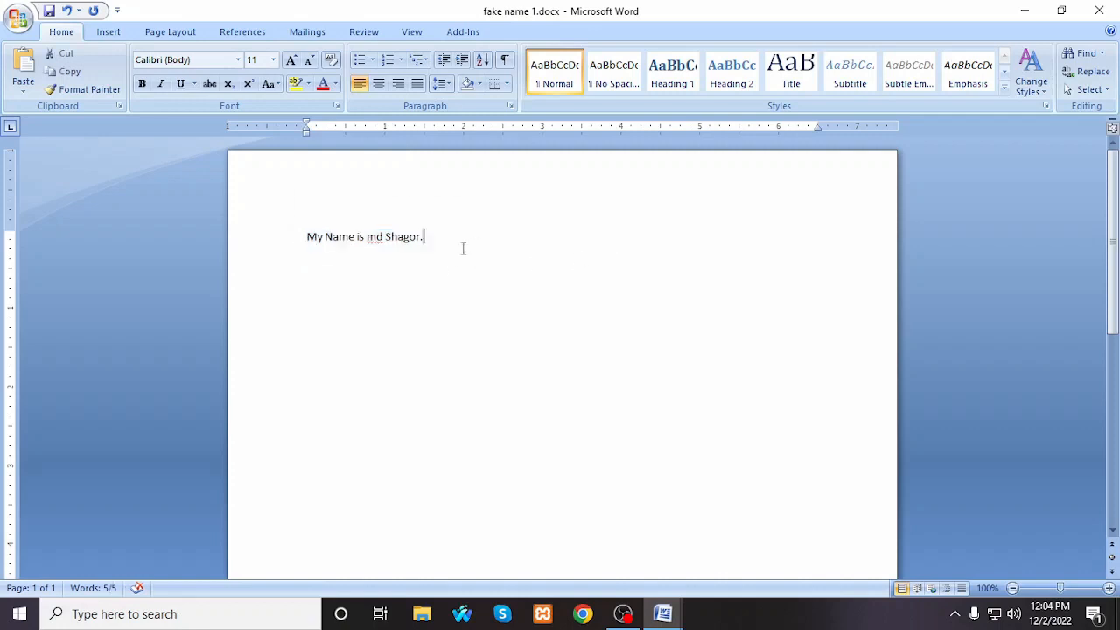
left_click_drag(460, 241, 306, 243)
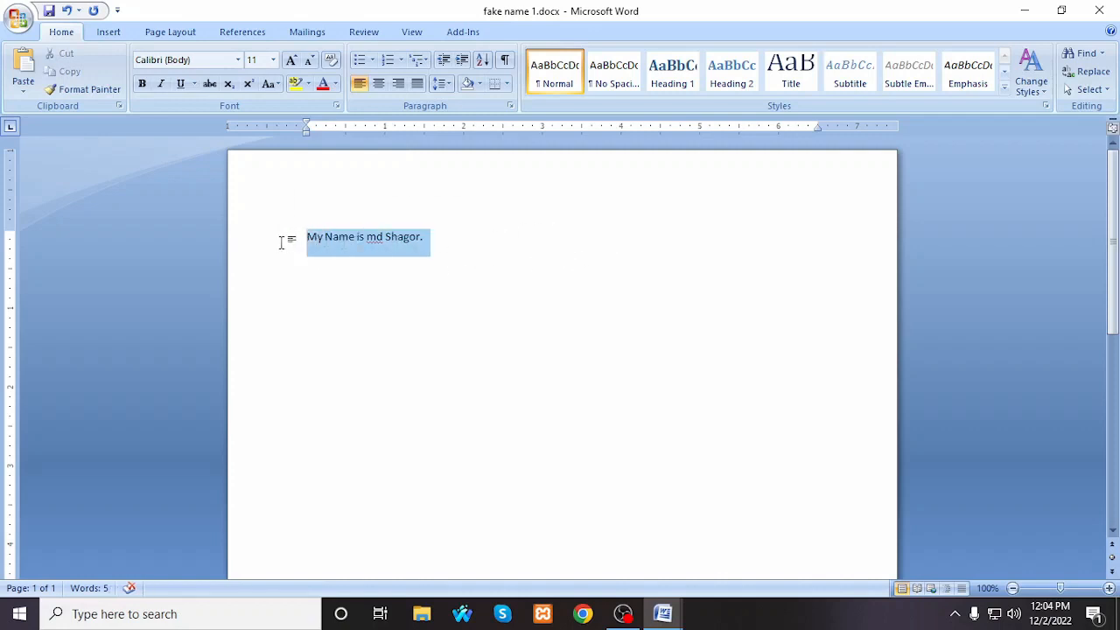
left_click(582, 253)
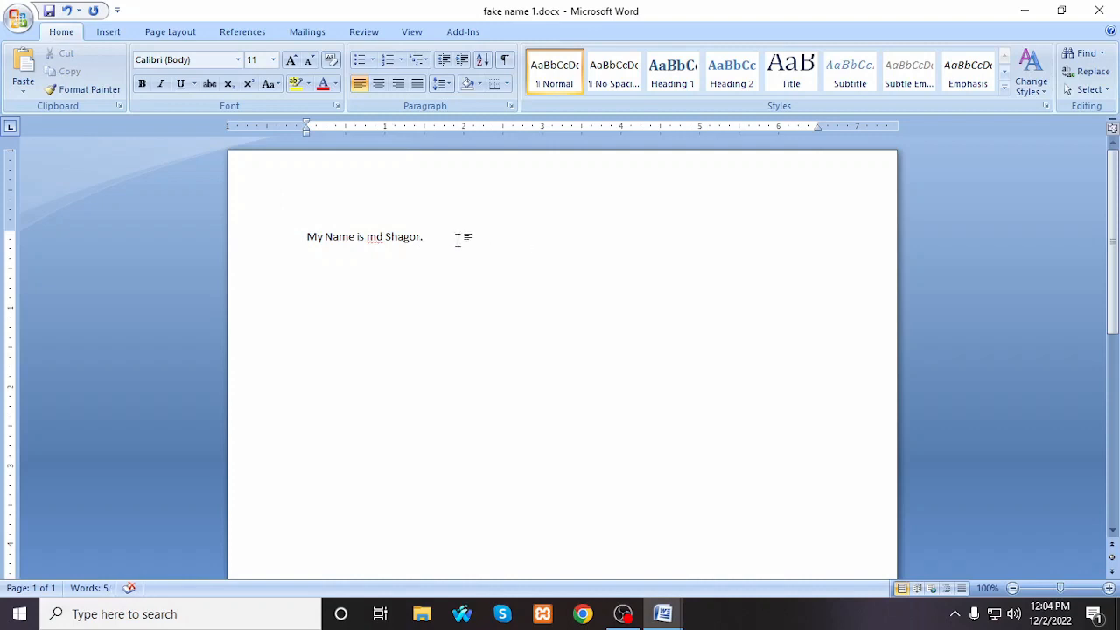
left_click_drag(457, 238, 306, 242)
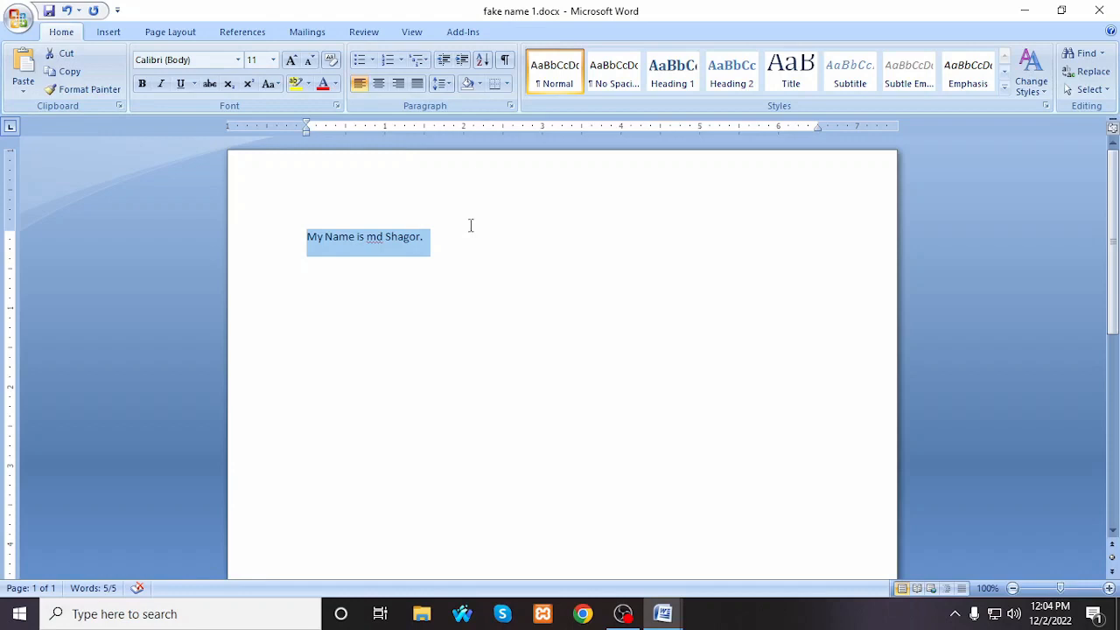
scroll(473, 223, "down", 2)
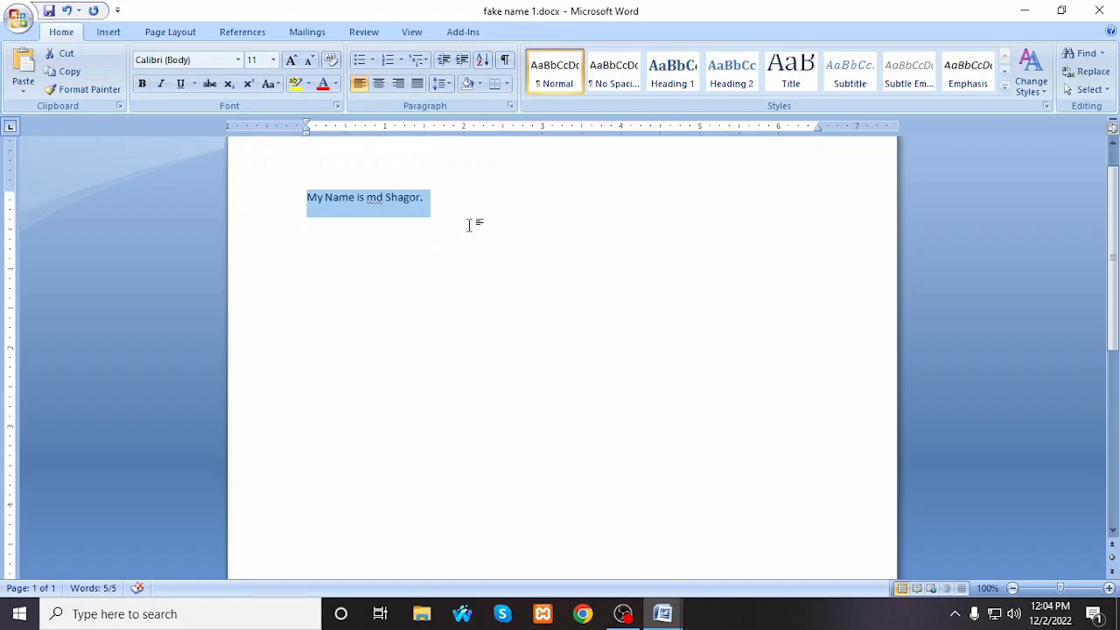
left_click(458, 169)
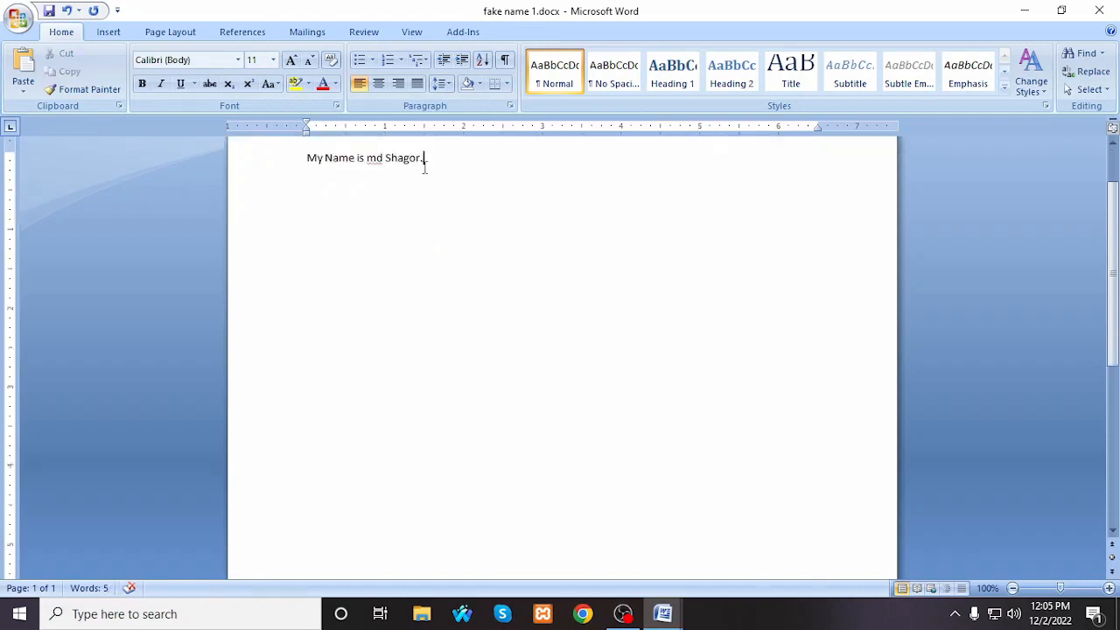
left_click(142, 83)
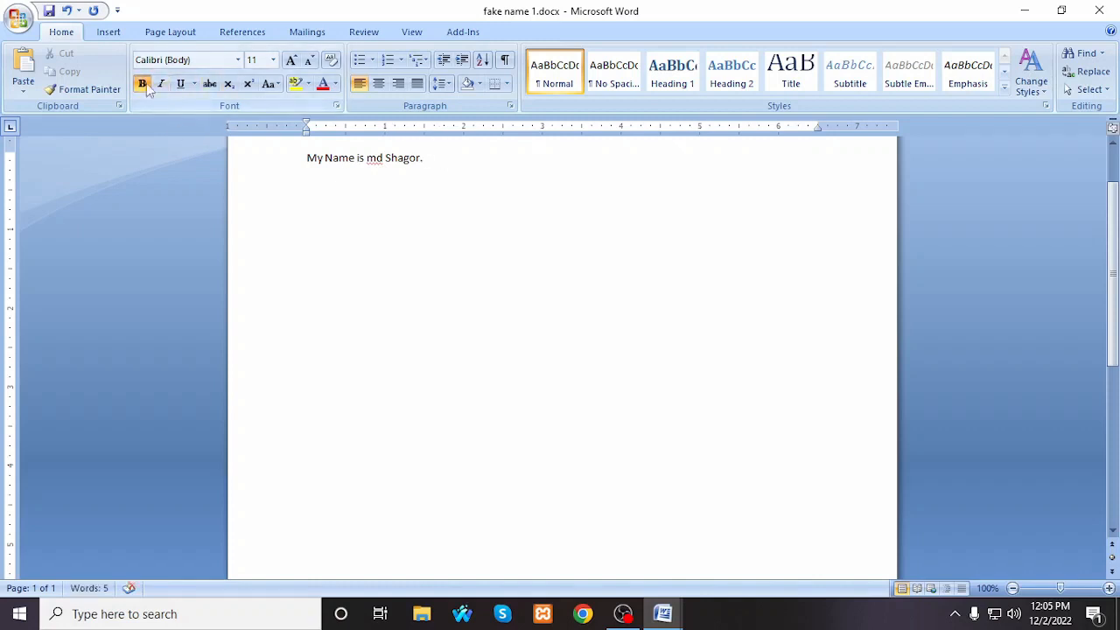
left_click(142, 83)
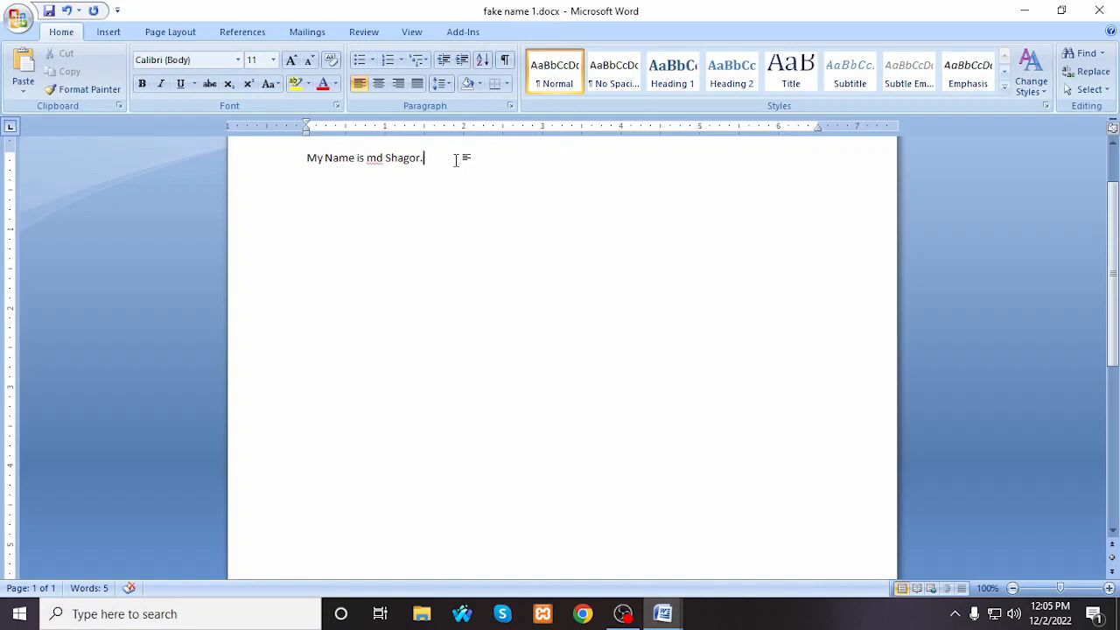
Step: Copy the name sentence and paste it a few lines below, then delete the pasted copy
key("ctrl+a")
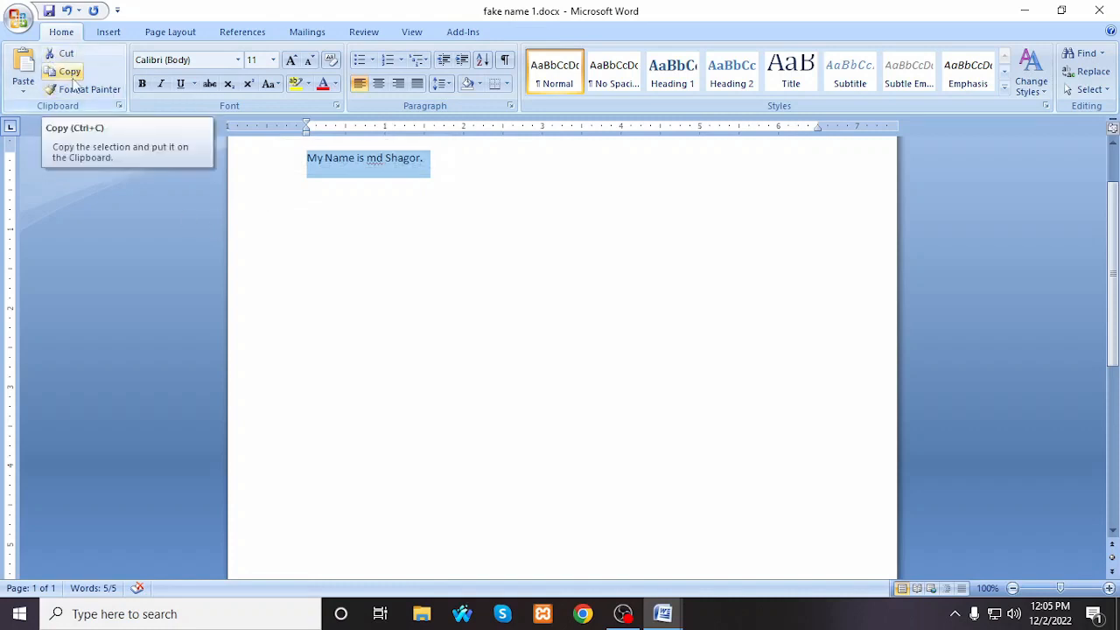
left_click(74, 77)
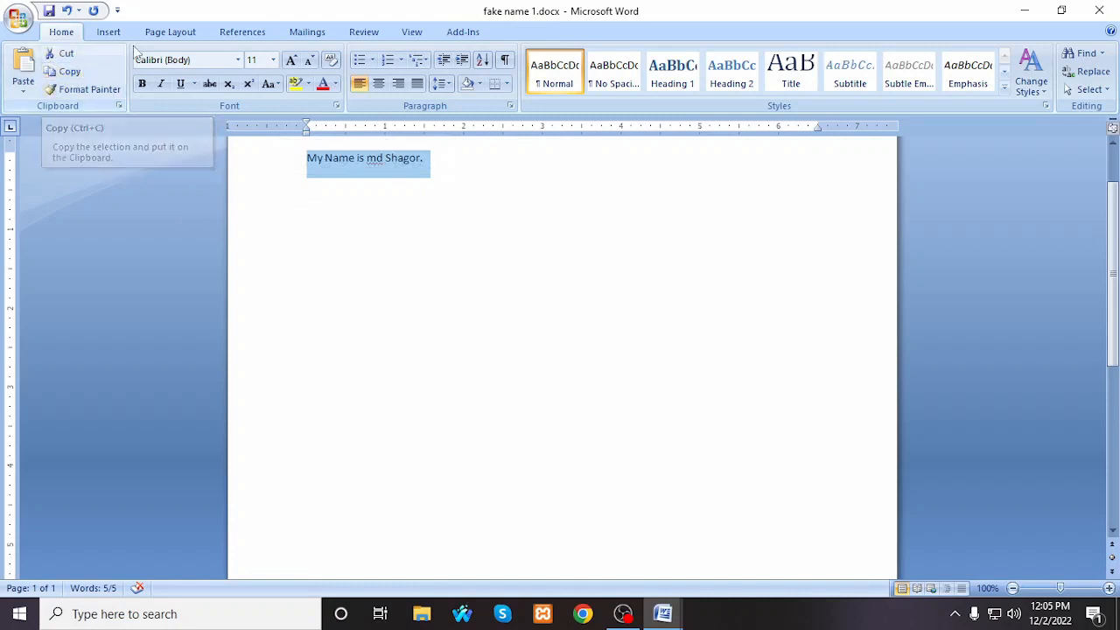
left_click(73, 77)
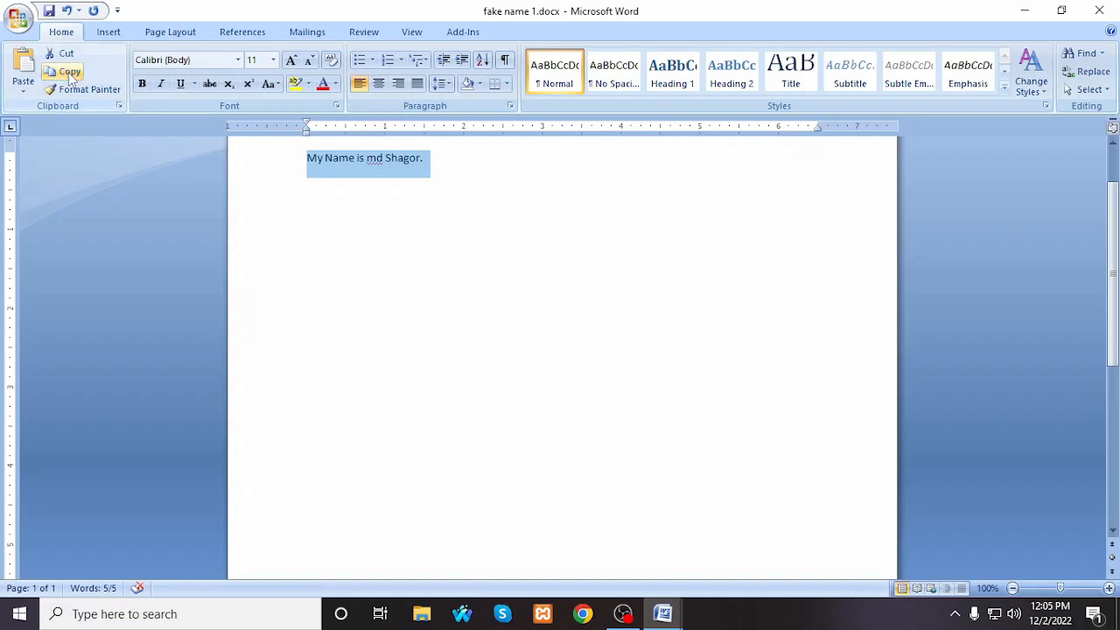
left_click(463, 158)
scroll(437, 162, "down", 1)
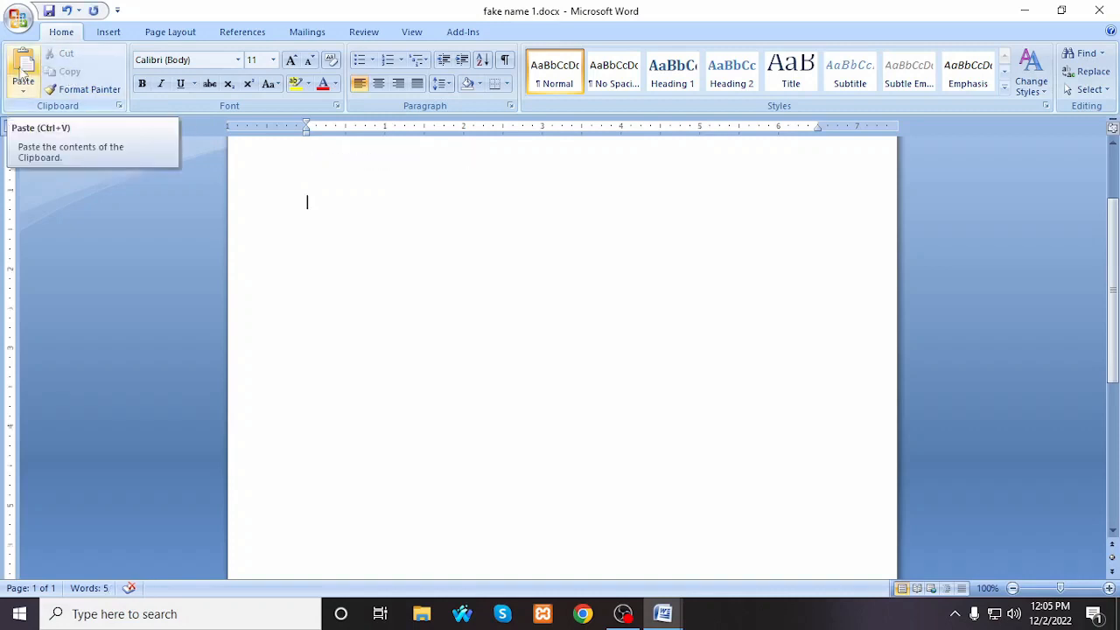
left_click(24, 77)
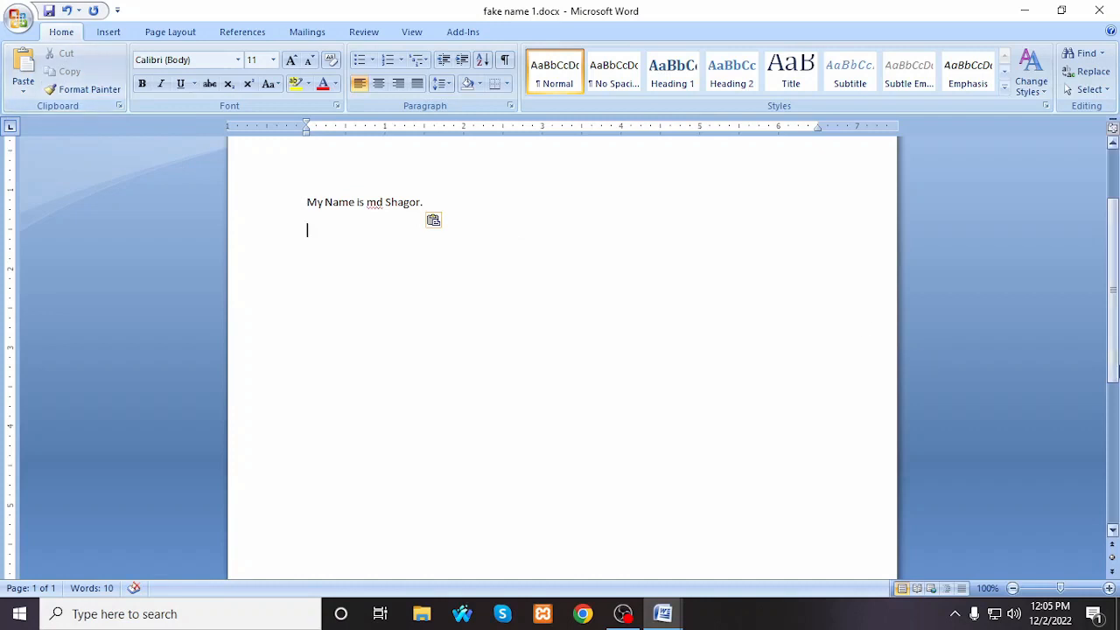
scroll(344, 407, "up", 2)
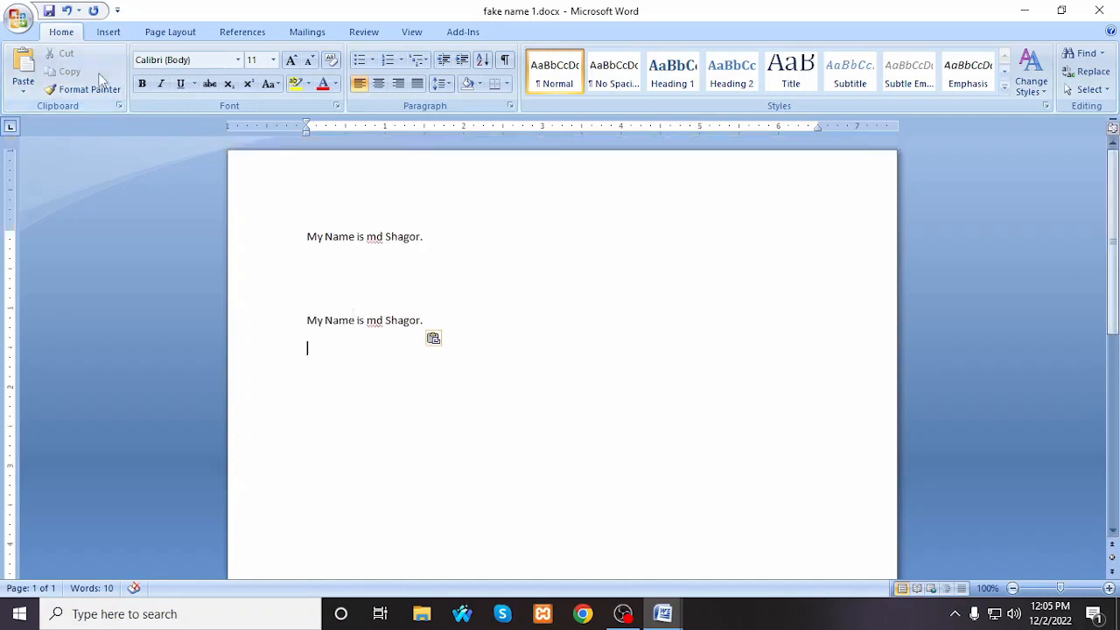
left_click_drag(433, 319, 245, 315)
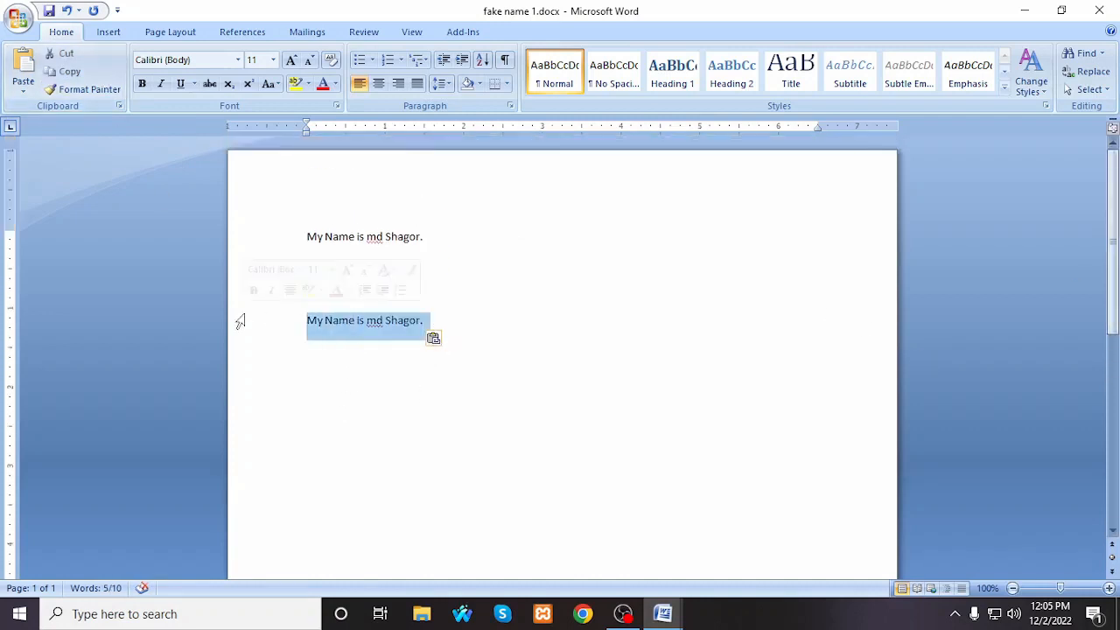
key("Delete")
Step: Copy the name sentence again, paste it a few lines below, and undo the paste
left_click_drag(459, 235, 270, 233)
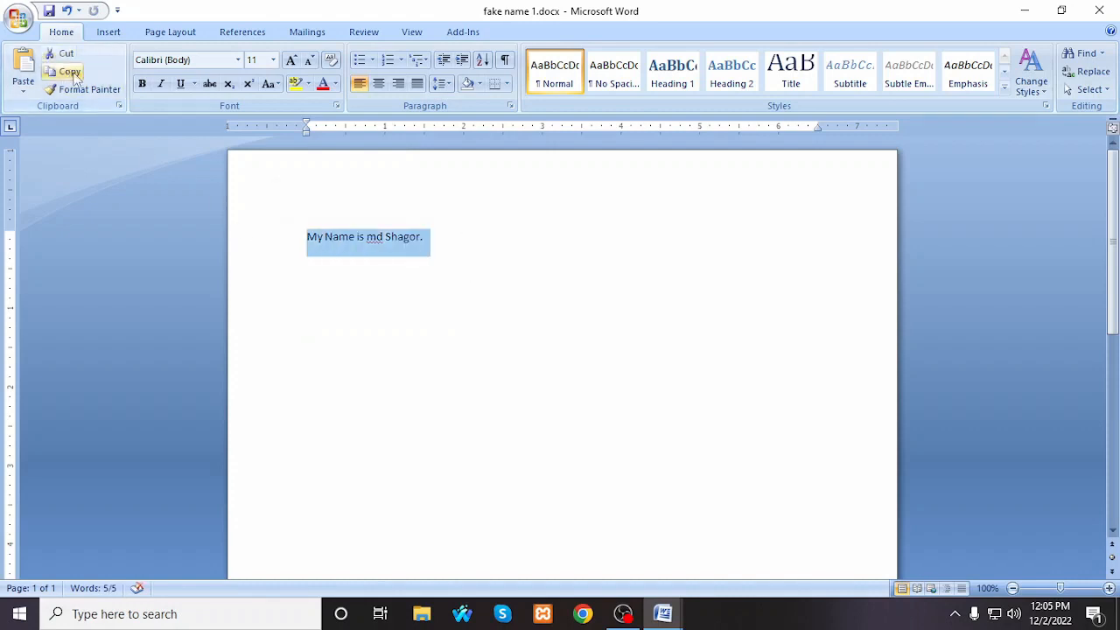
right_click(349, 246)
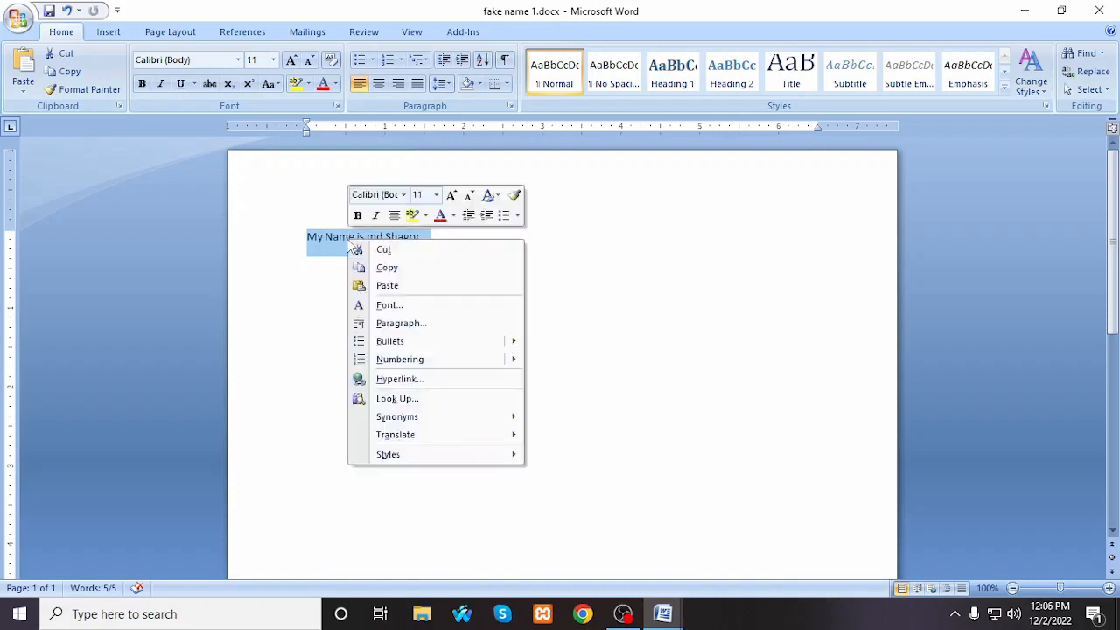
left_click(394, 274)
left_click(321, 325)
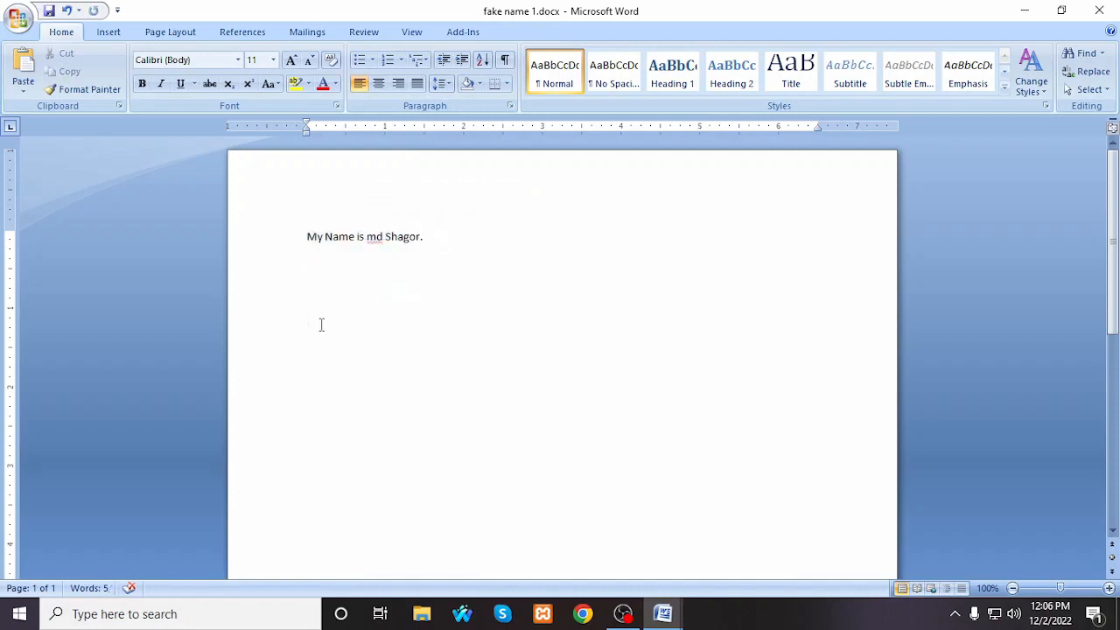
key("ctrl+v")
key("ctrl+z")
Step: Copy the whole name sentence to the clipboard, repeat the copy, and leave the text deselected
left_click(297, 247)
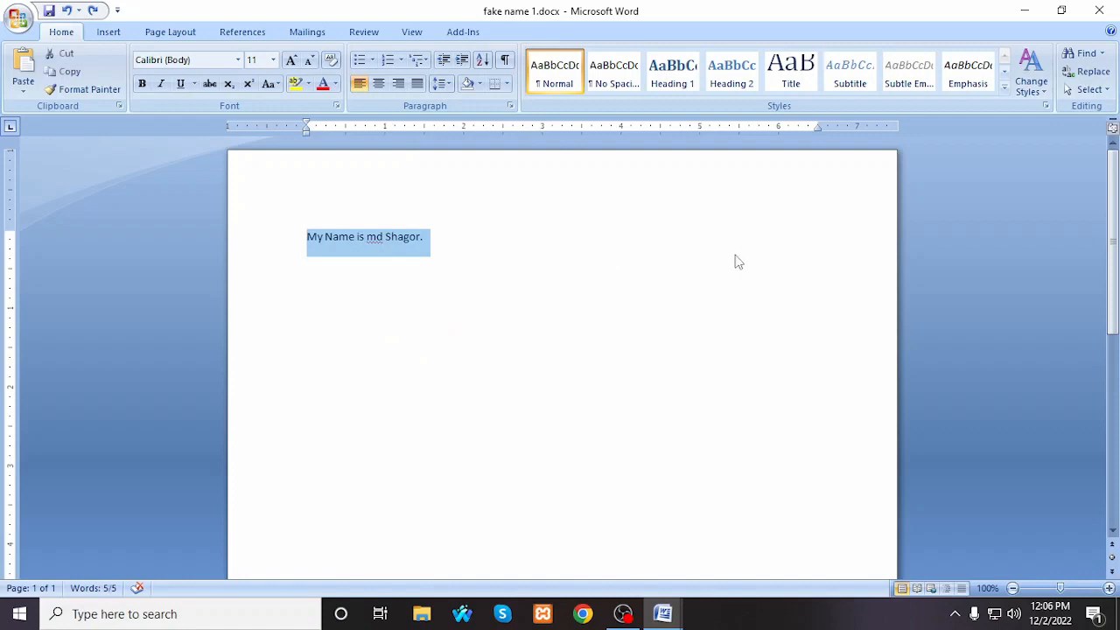
key("ctrl+c")
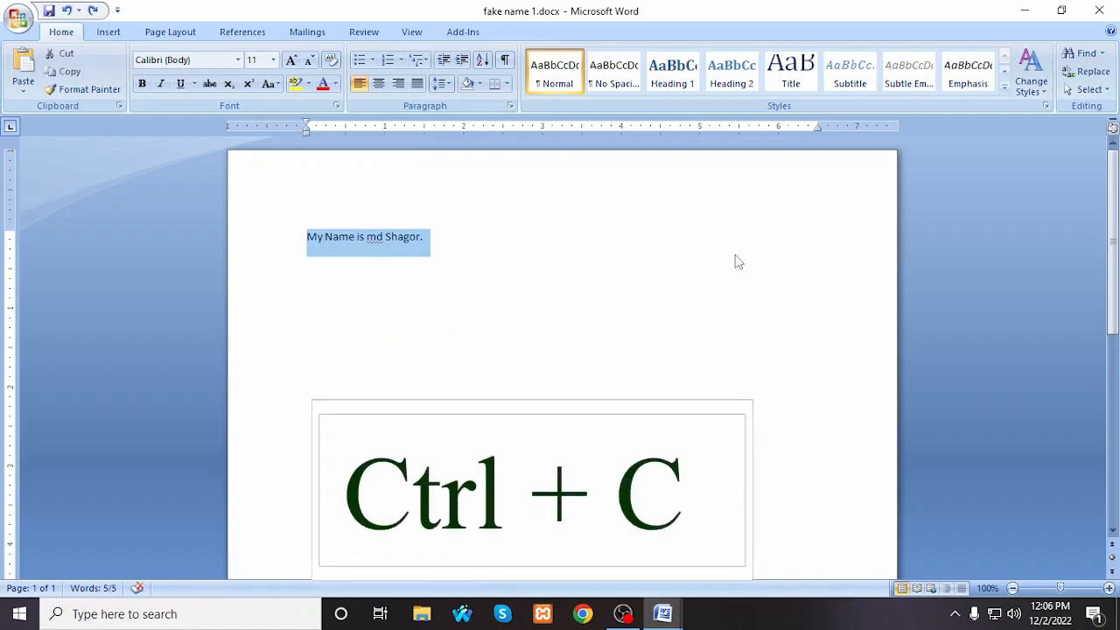
left_click(498, 335)
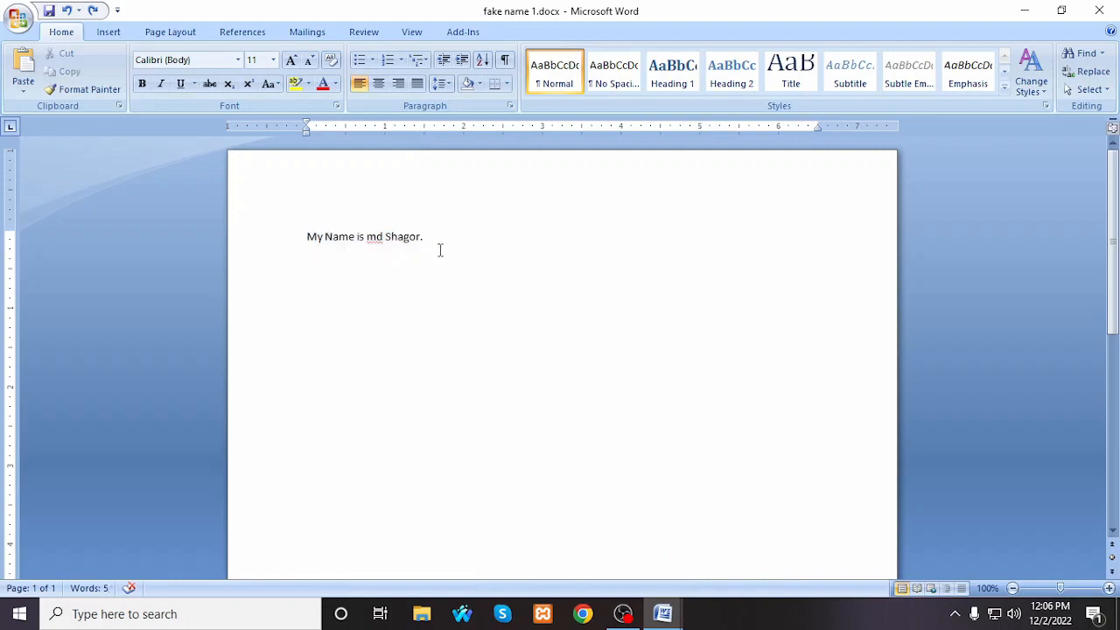
left_click(243, 246)
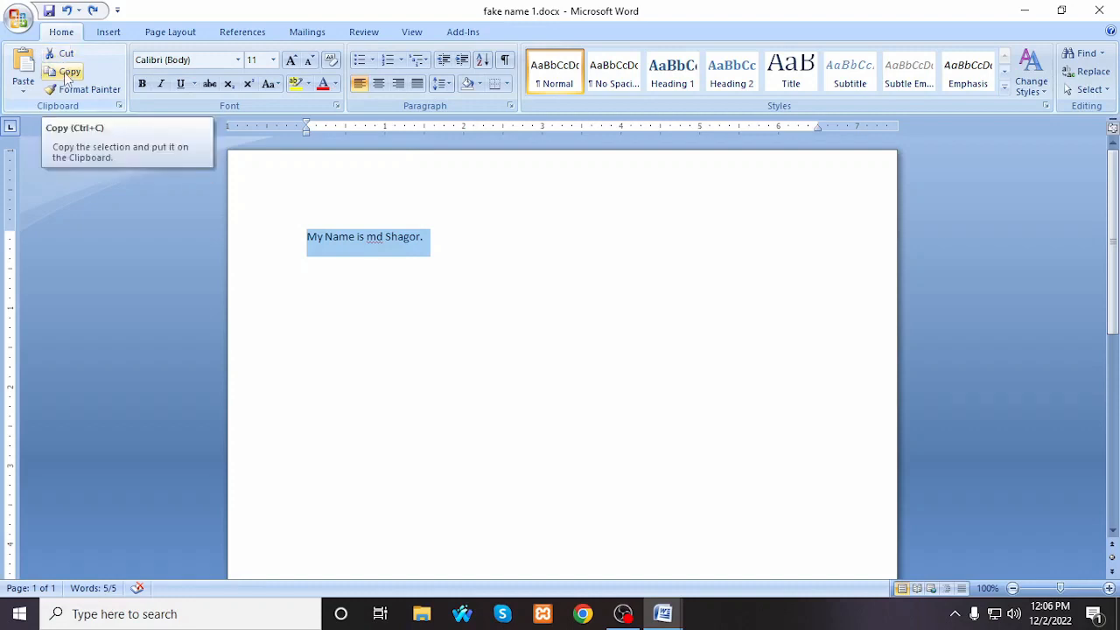
left_click(67, 77)
left_click(458, 242)
left_click(230, 248)
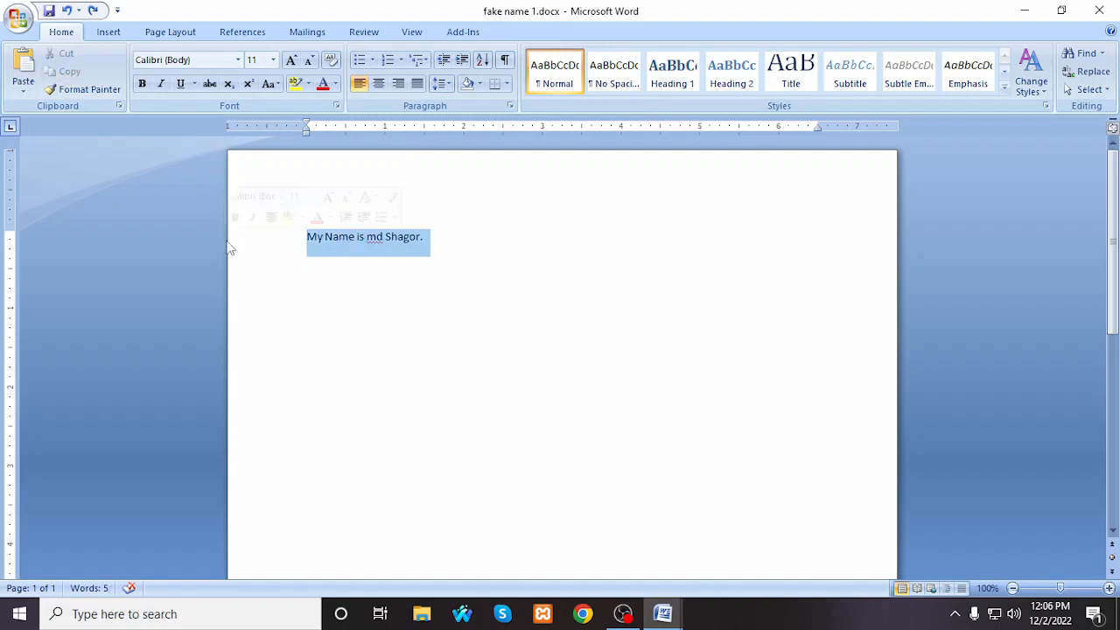
left_click(448, 267)
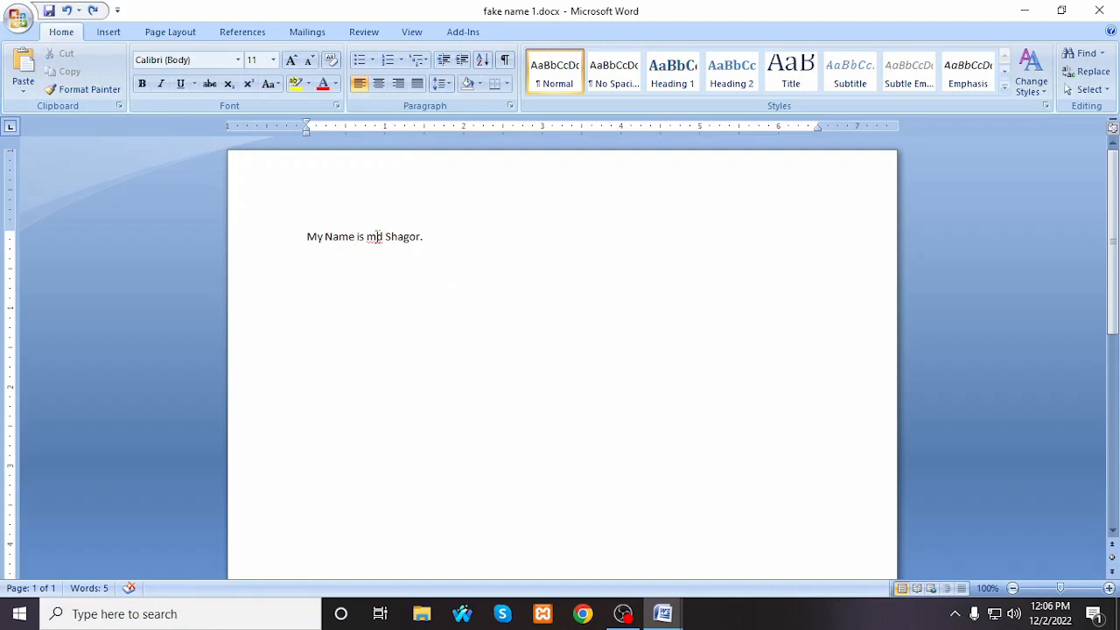
Step: Duplicate the name sentence by pasting a copy of it a few lines below the original
left_click(276, 238)
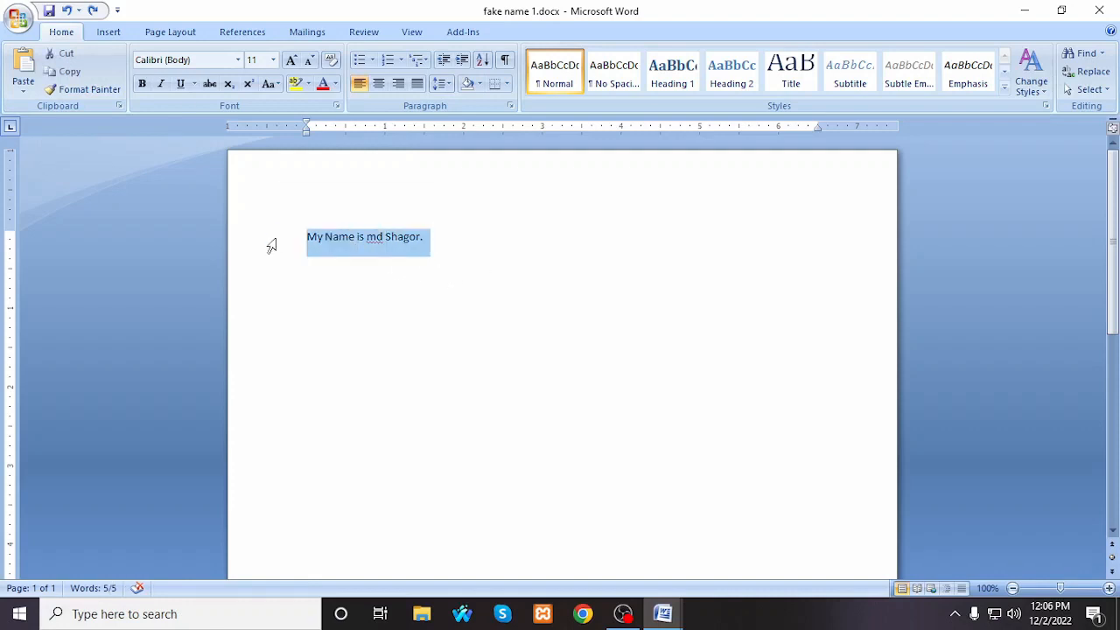
left_click(356, 370)
key("ctrl+v")
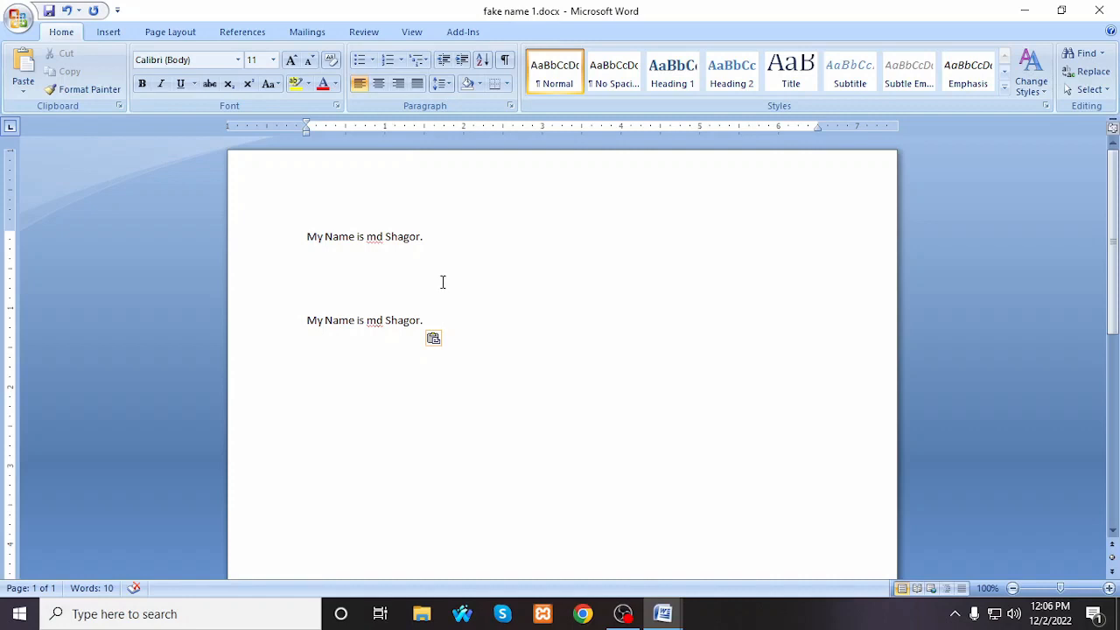
Step: Move the original name sentence directly below its pasted copy using Cut and Paste
left_click_drag(445, 238, 271, 237)
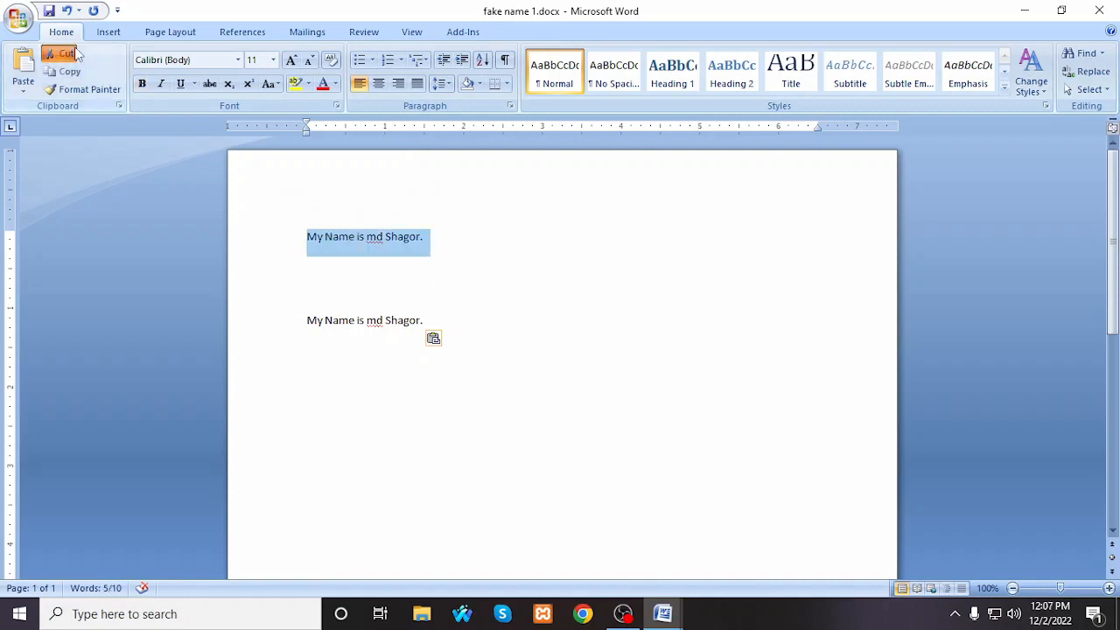
left_click(76, 53)
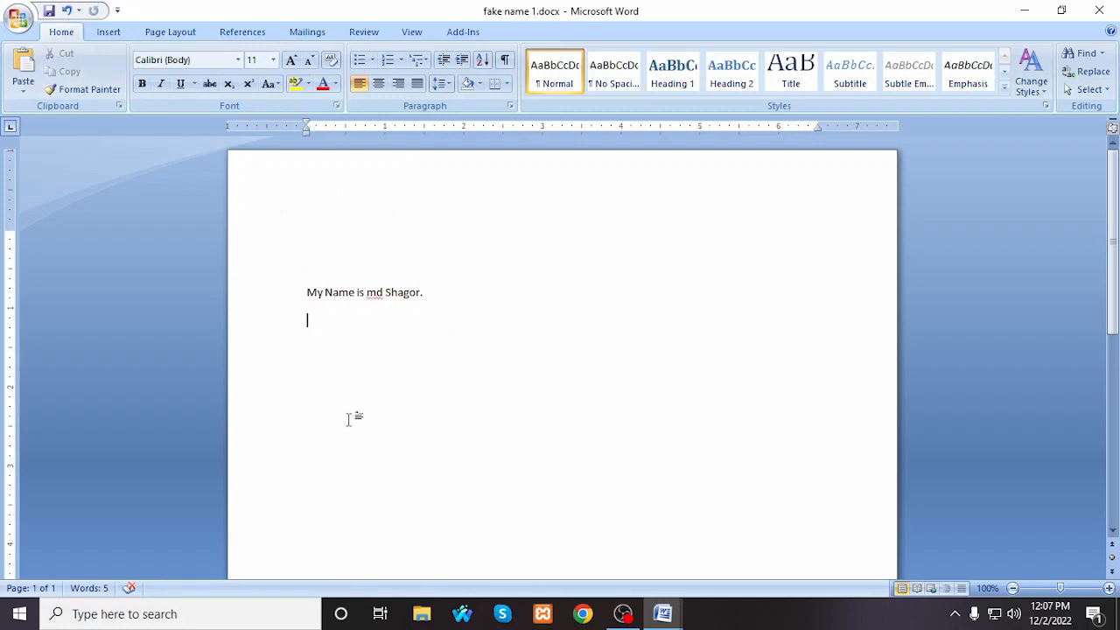
key("ctrl+v")
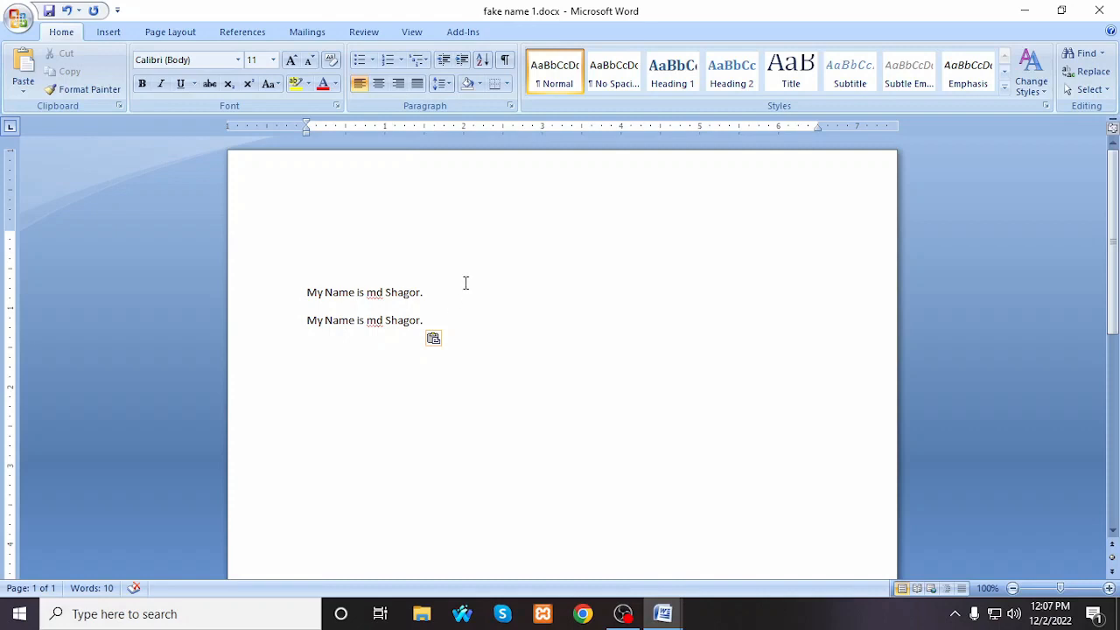
Step: Cut the upper of the two name sentences out of the document
left_click_drag(460, 287, 317, 302)
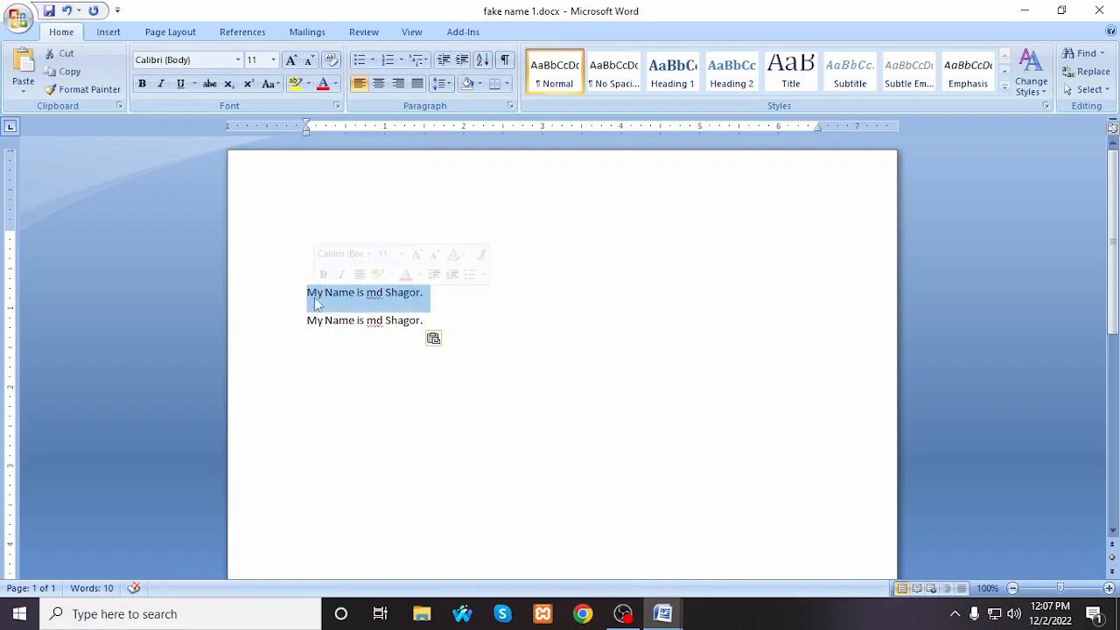
left_click(67, 56)
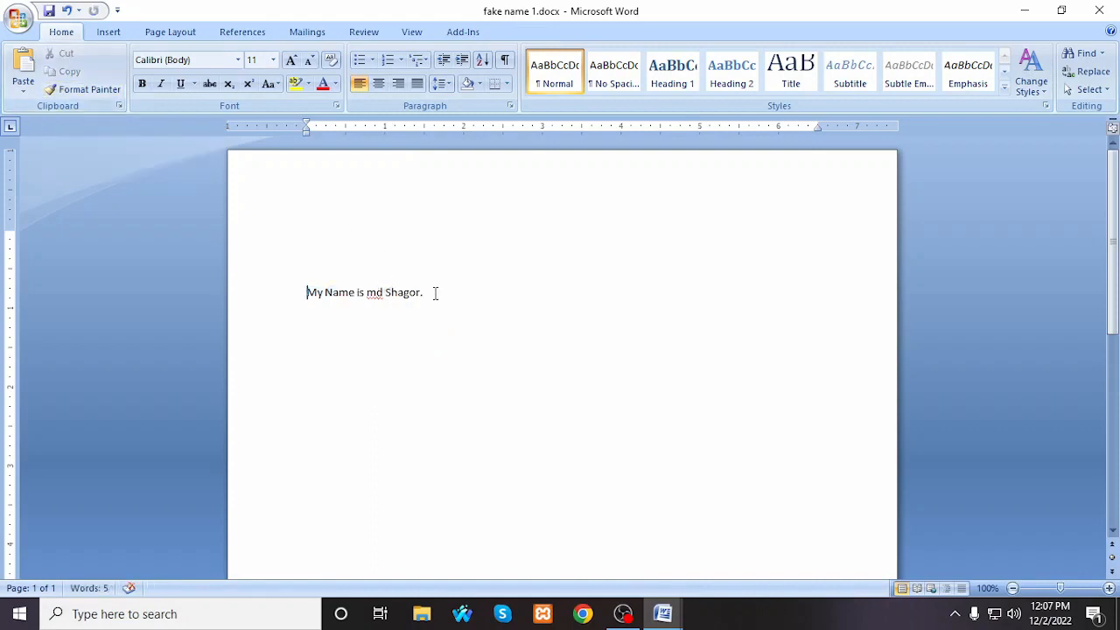
Step: Try cutting the remaining name sentence and undo the cut
left_click_drag(433, 292, 290, 292)
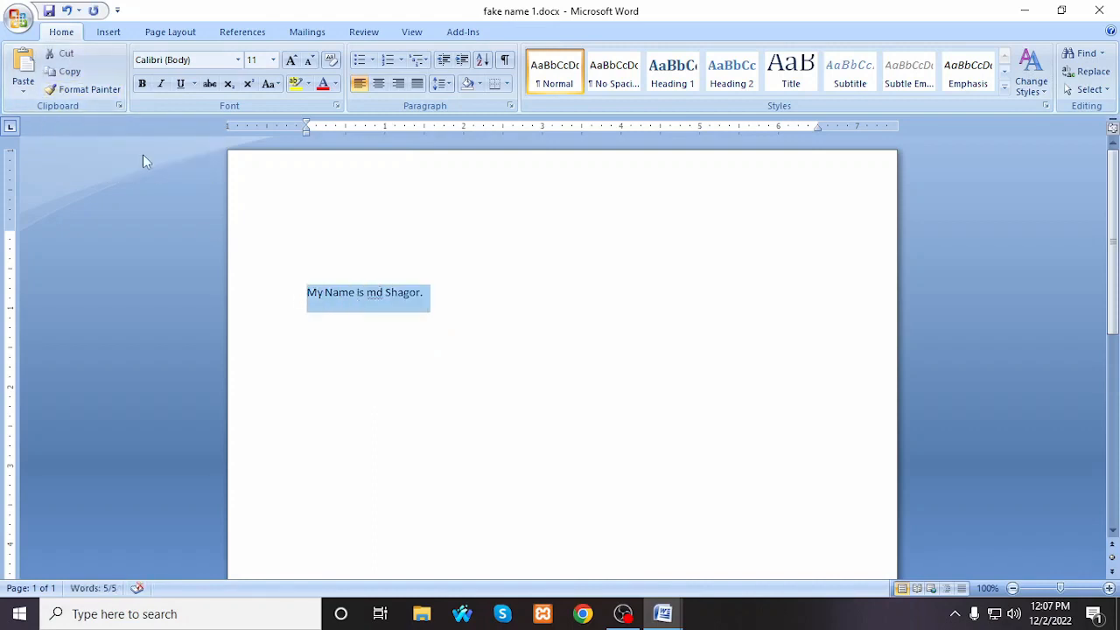
right_click(349, 302)
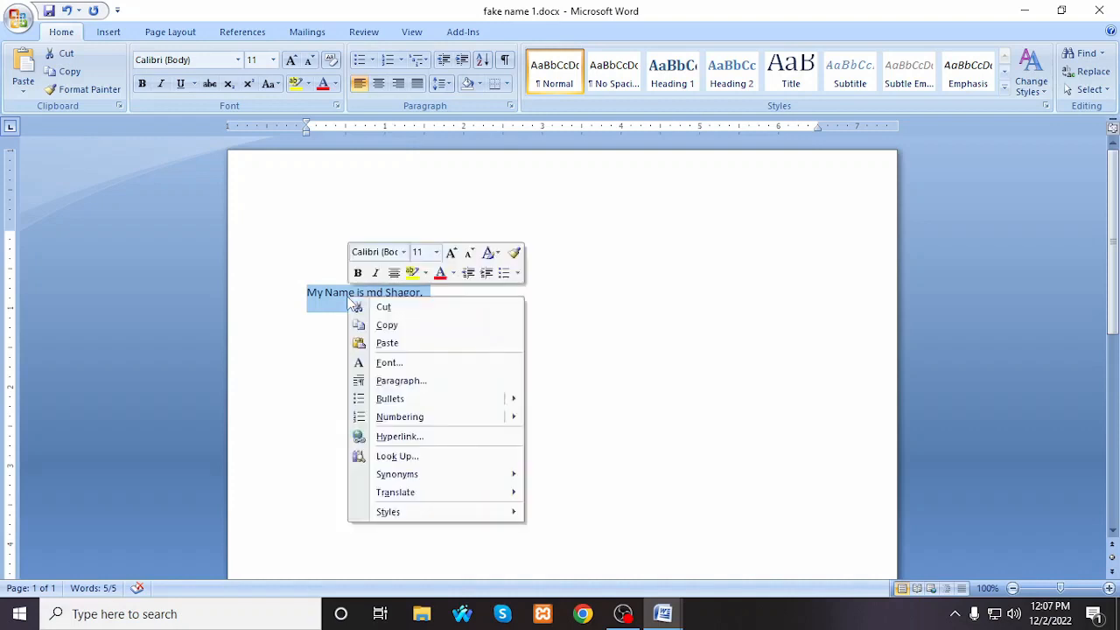
left_click(392, 306)
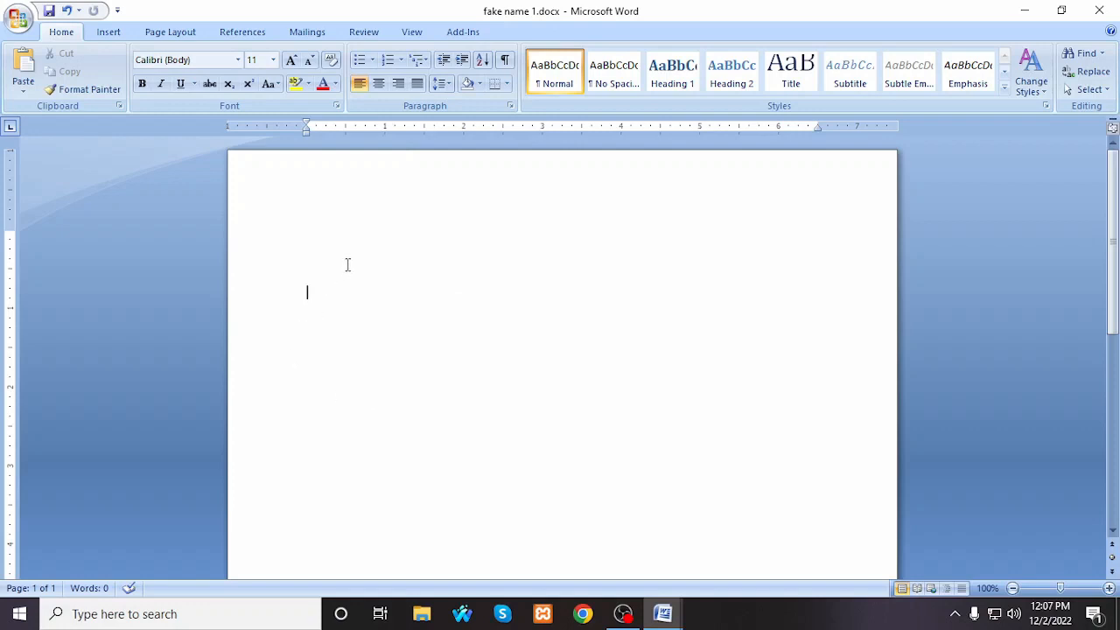
key("ctrl+z")
Step: Move the remaining name sentence a few lines further down the page using Cut and Paste
left_click(517, 286)
left_click_drag(460, 300, 258, 300)
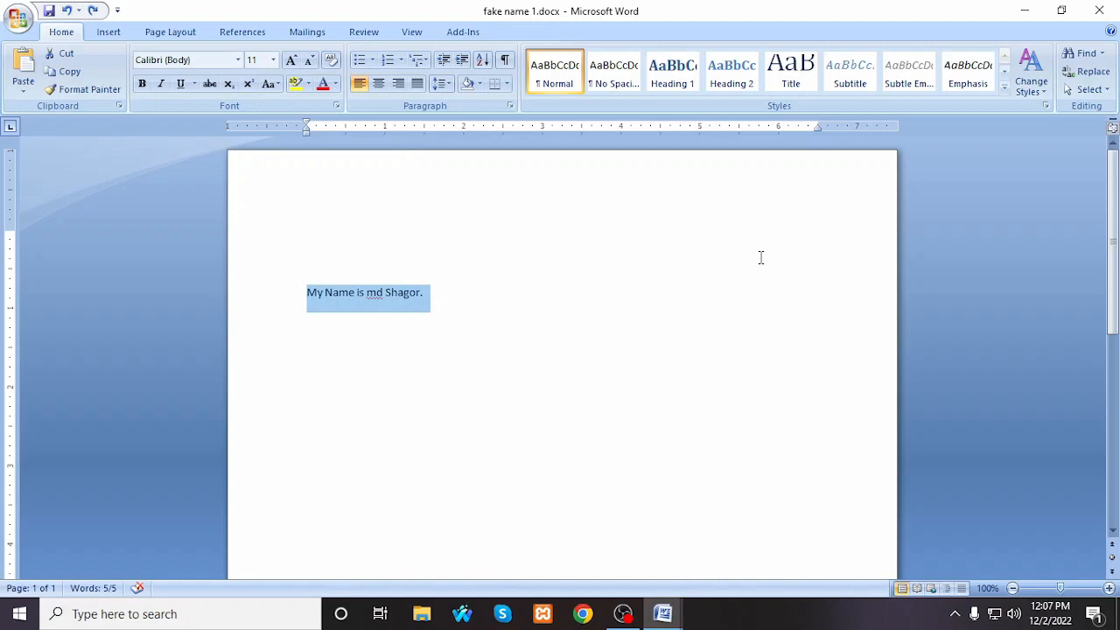
key("ctrl+x")
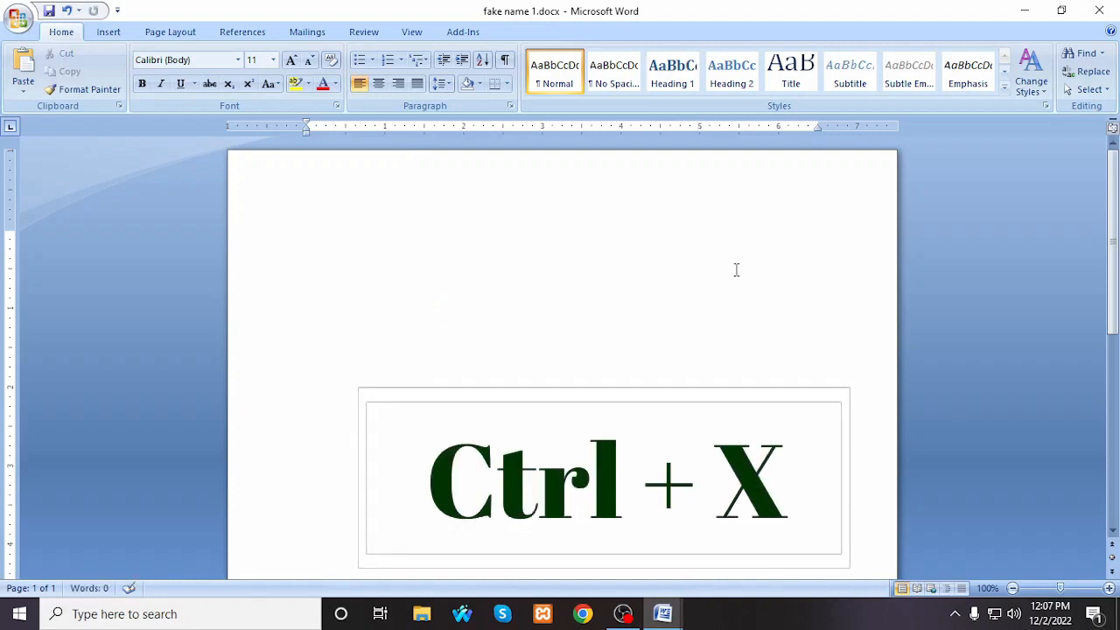
left_click(305, 408)
left_click(19, 56)
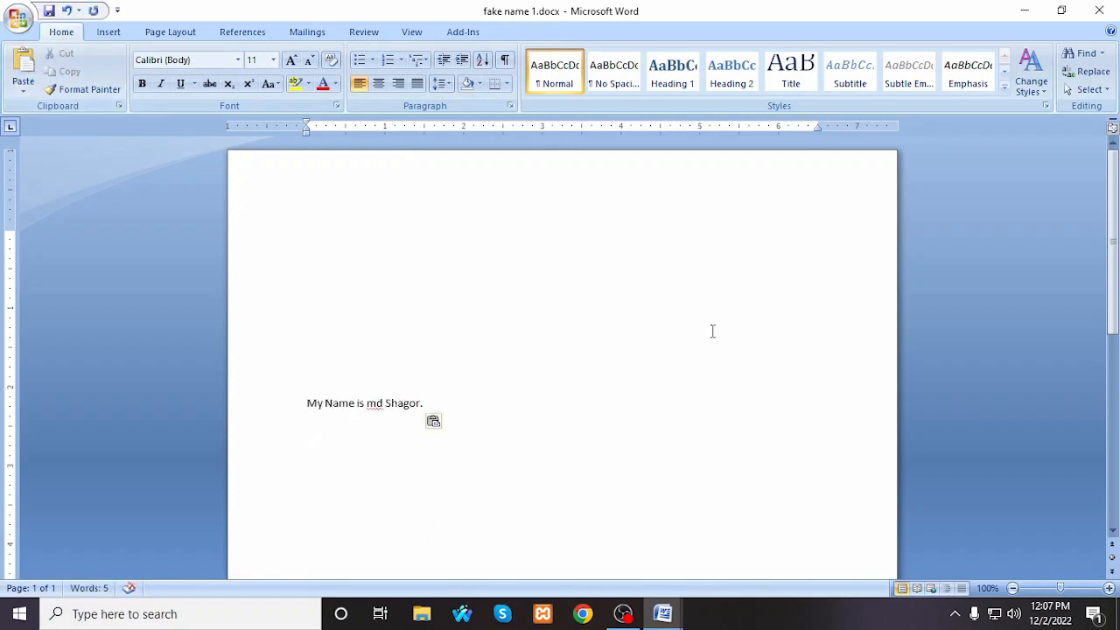
Step: Copy the name sentence and paste the copy on the first line of the page
key("ctrl+a")
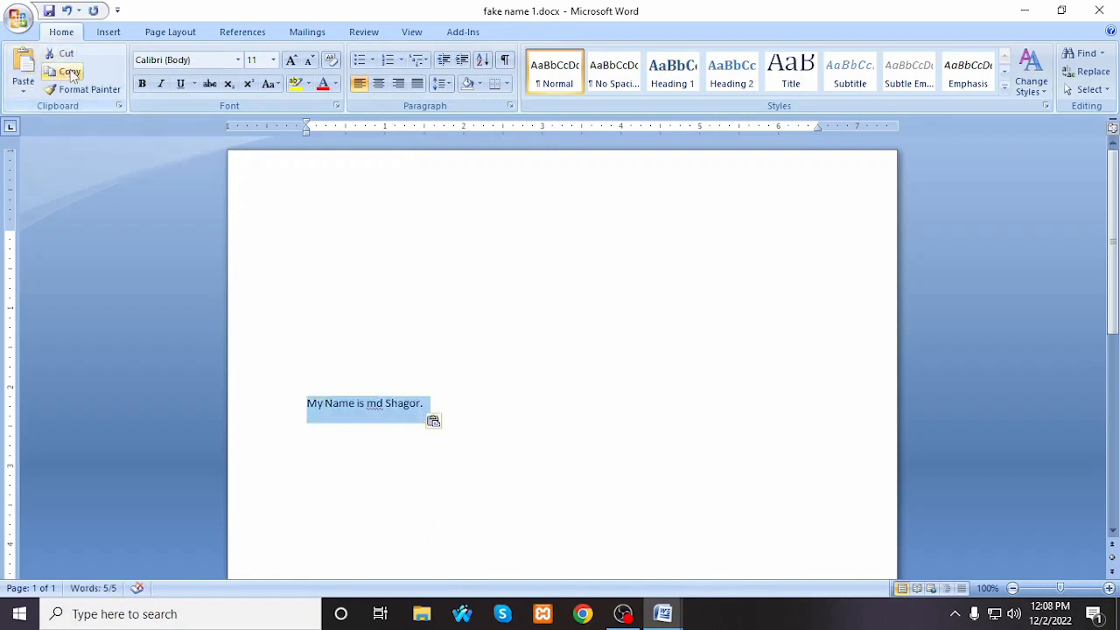
left_click(73, 73)
left_click(498, 290)
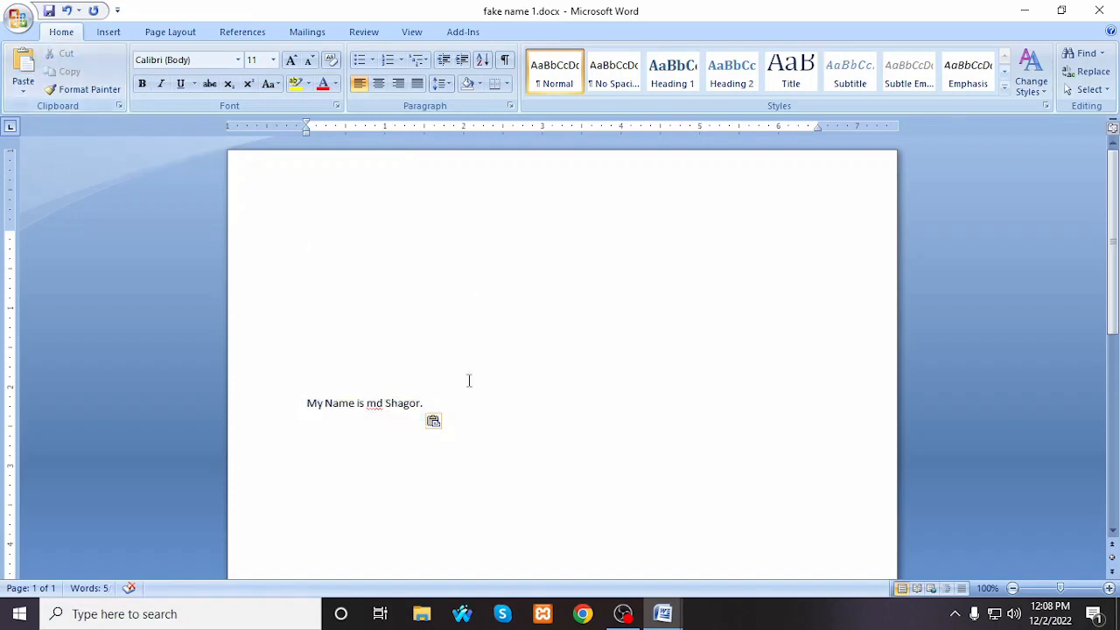
left_click_drag(454, 403, 232, 413)
left_click(413, 185)
left_click(23, 63)
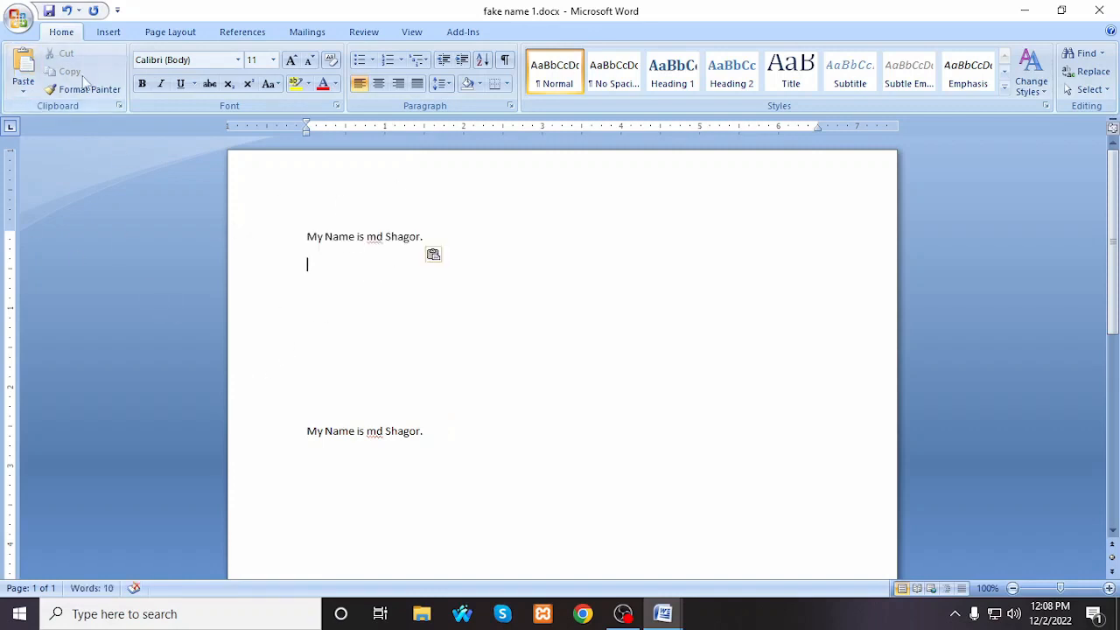
Step: Cut the lower name sentence and paste it a few lines higher, below the first one
left_click_drag(439, 432, 268, 433)
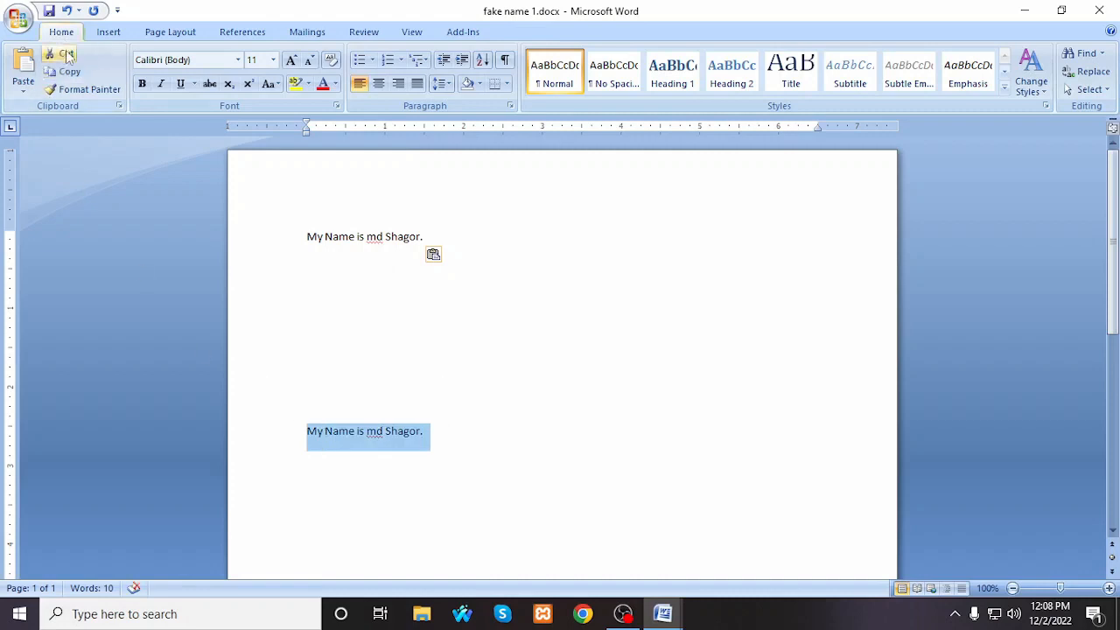
left_click(67, 55)
left_click(308, 350)
left_click(33, 63)
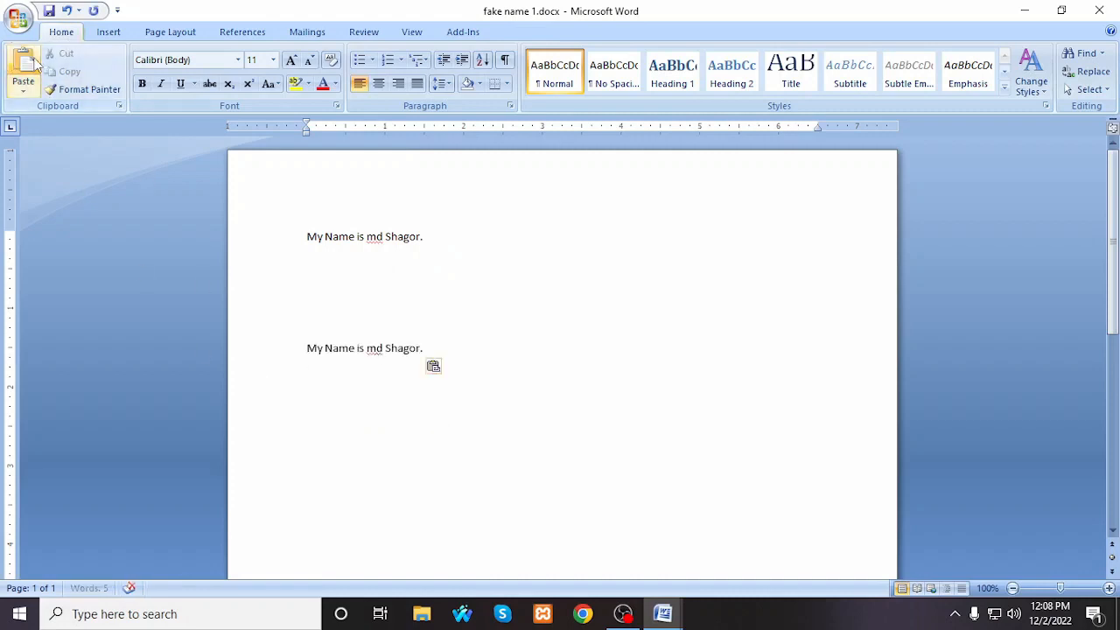
Step: Delete the lower name sentence and paste it back on the same line
left_click_drag(447, 345, 252, 347)
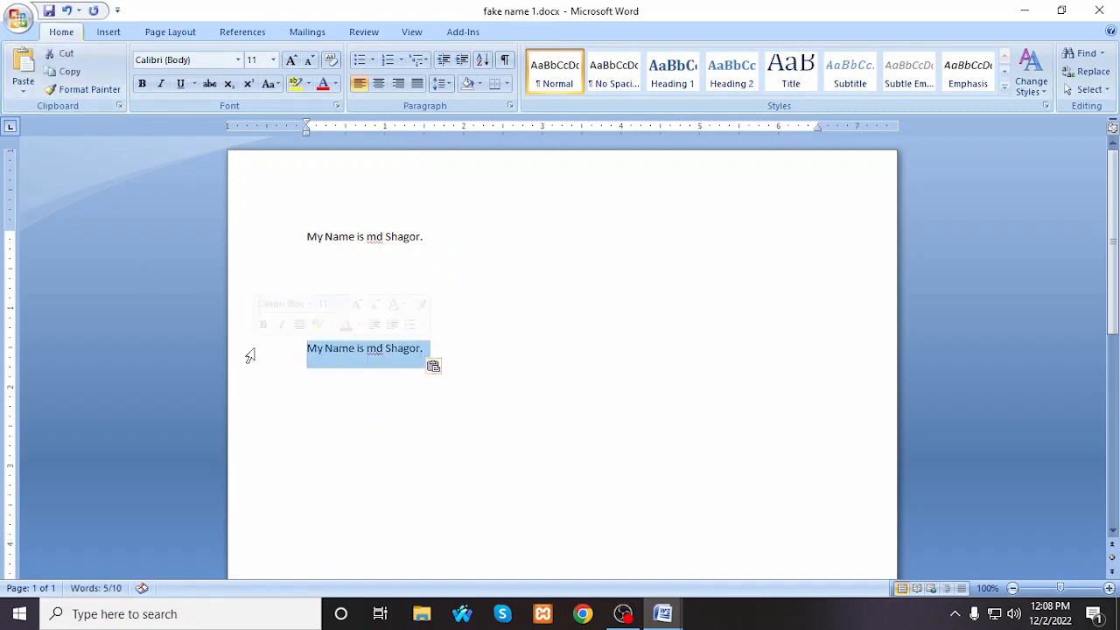
key("Delete")
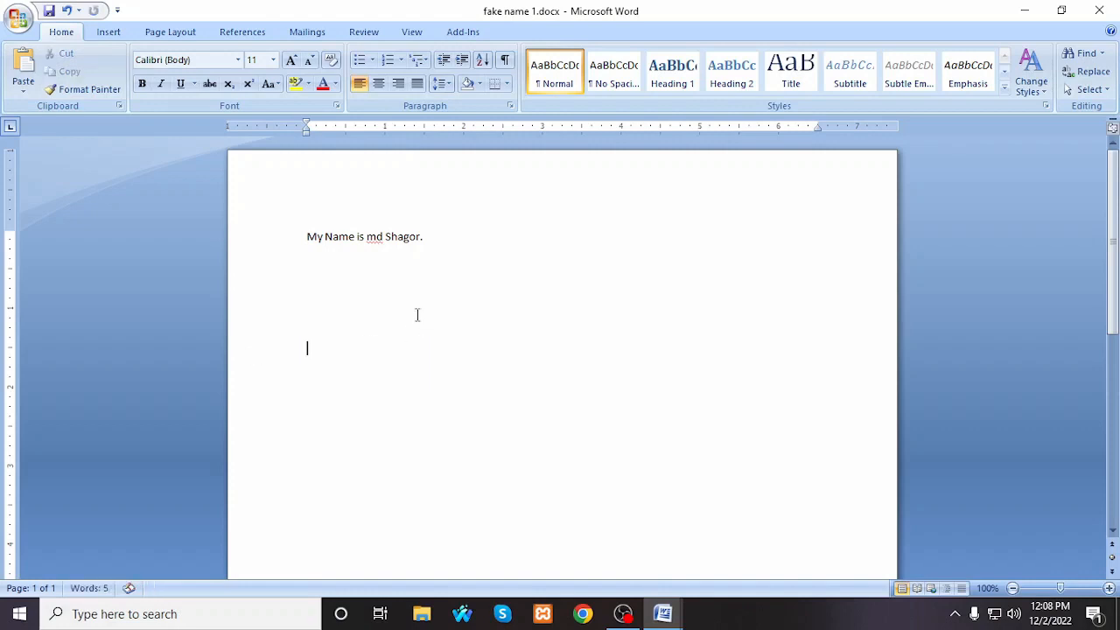
left_click(342, 295)
left_click(352, 351)
right_click(320, 352)
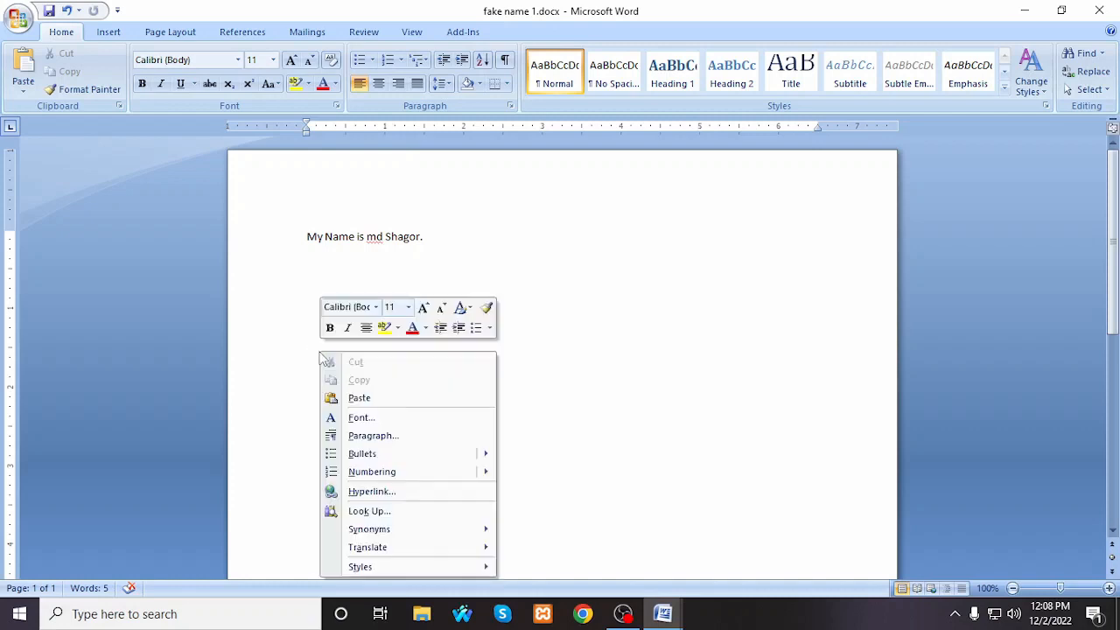
left_click(359, 398)
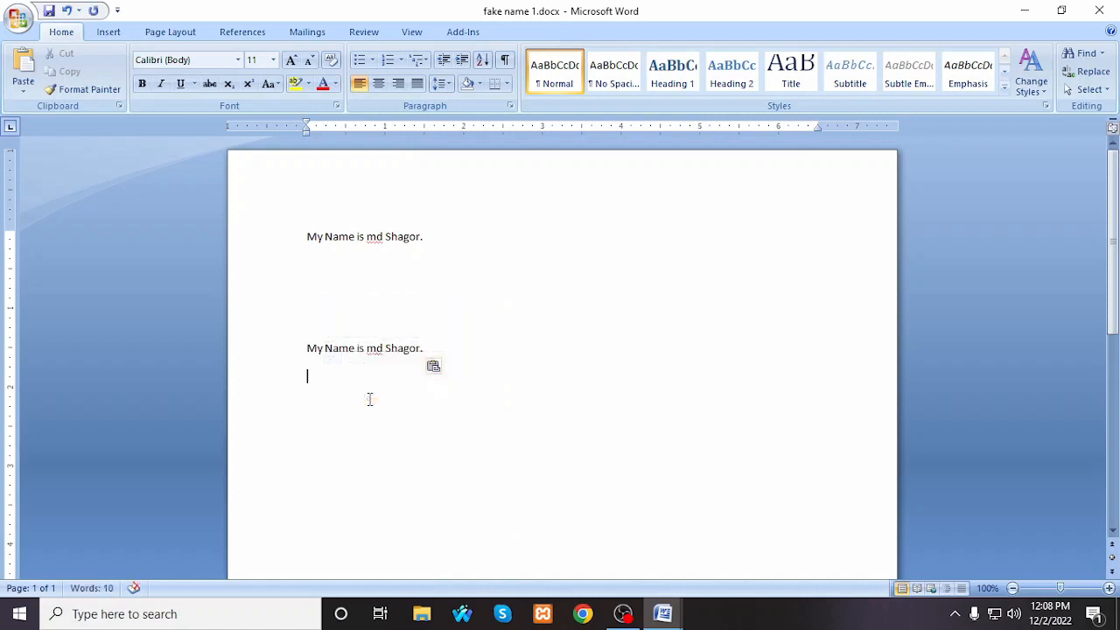
Step: Delete and re-paste the lower name sentence, and paste over it together with the blank line above
left_click(291, 348)
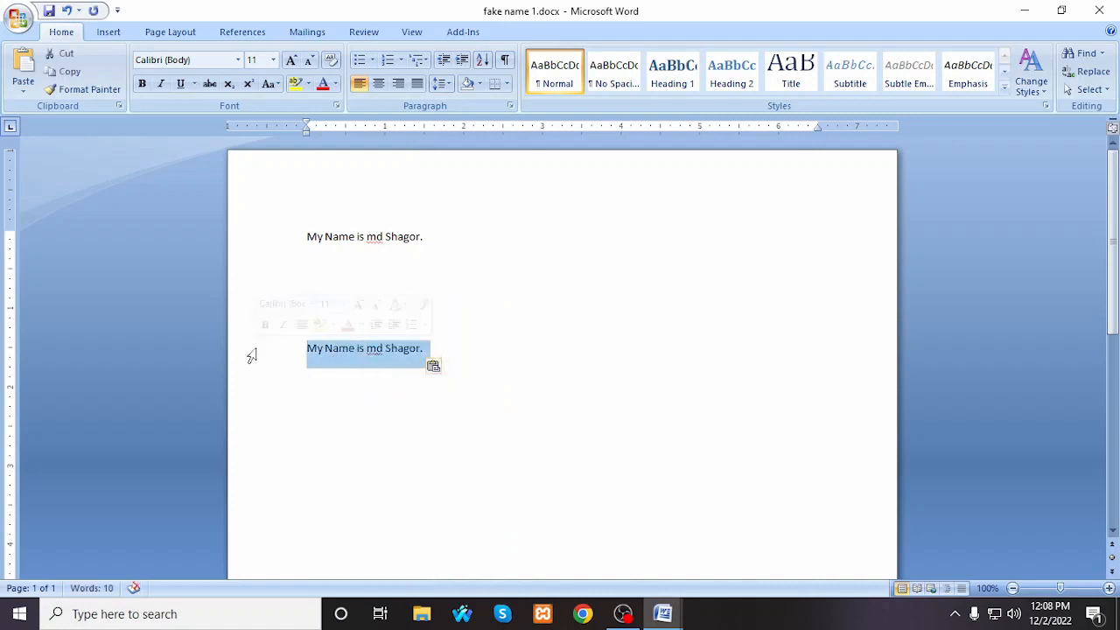
key("Delete")
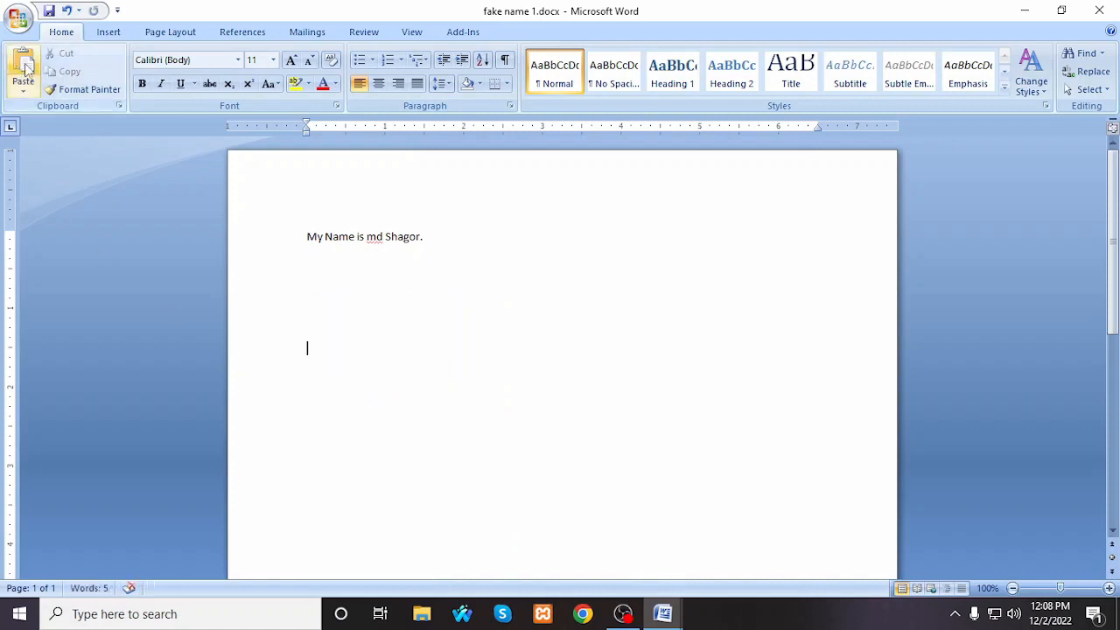
left_click(25, 68)
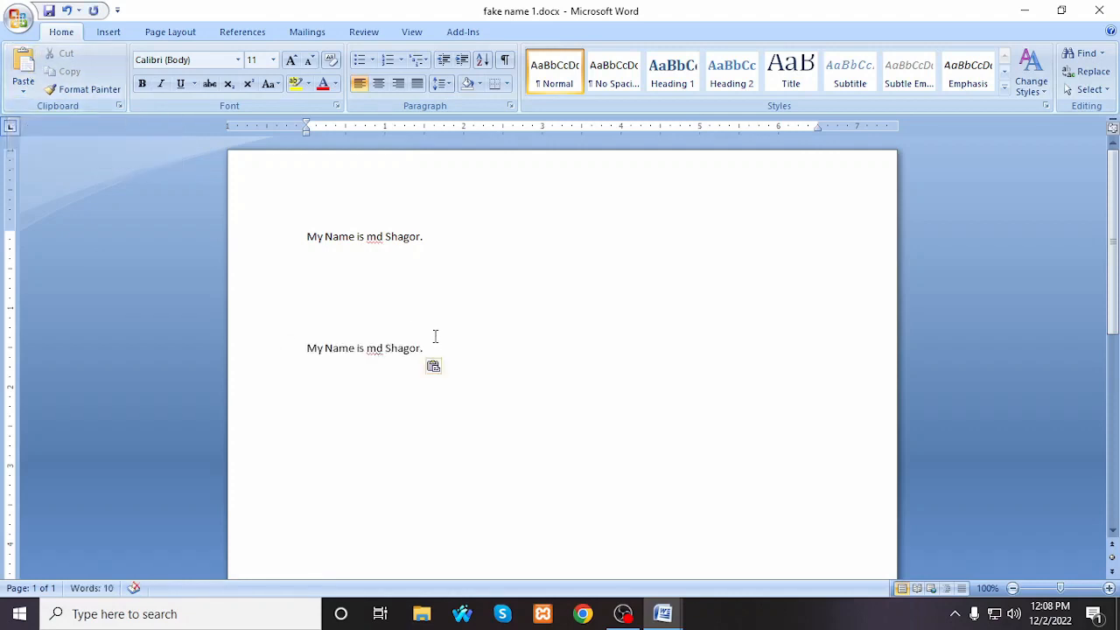
left_click_drag(435, 336, 430, 365)
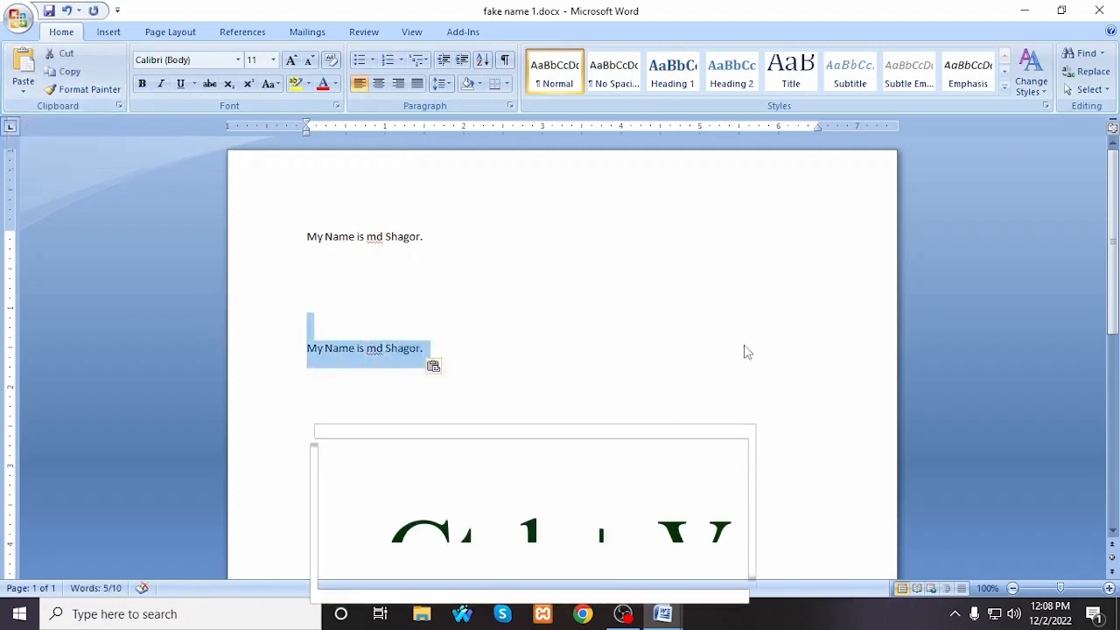
key("ctrl+v")
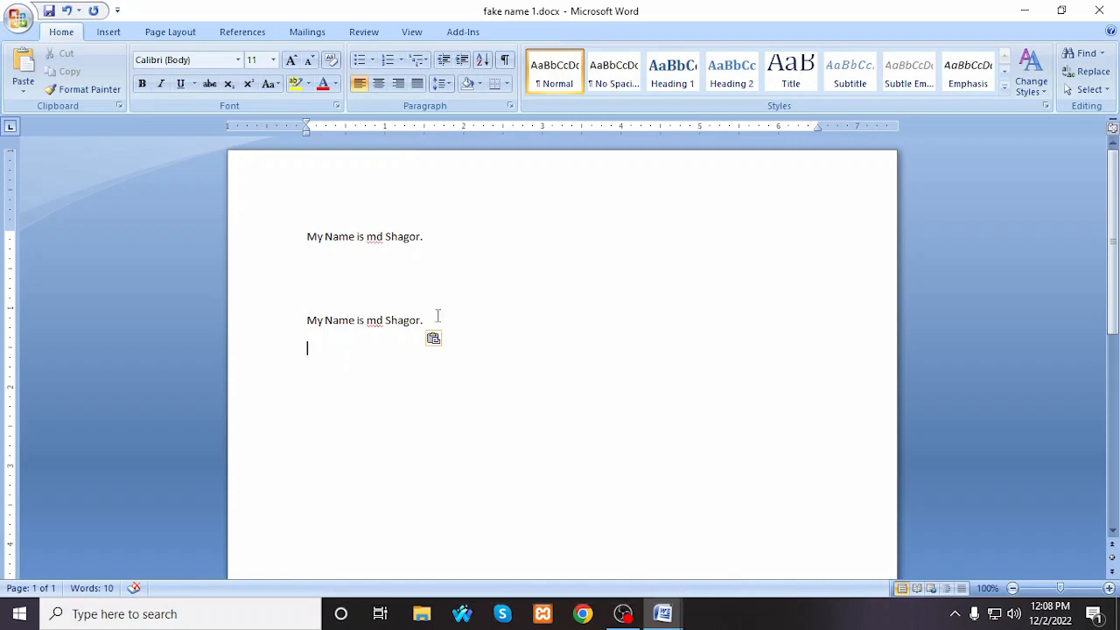
Step: Clear both name sentences and enter the line "Cooy = Ctrl+c" at the start of the page
left_click_drag(437, 317, 262, 235)
key("BackSpace")
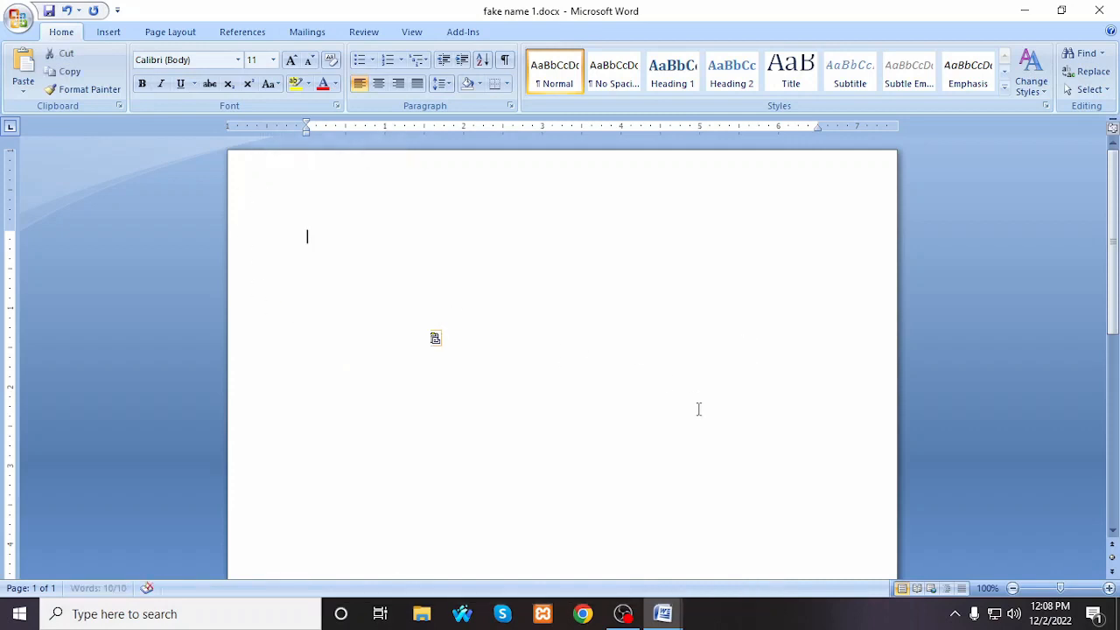
type("Coo")
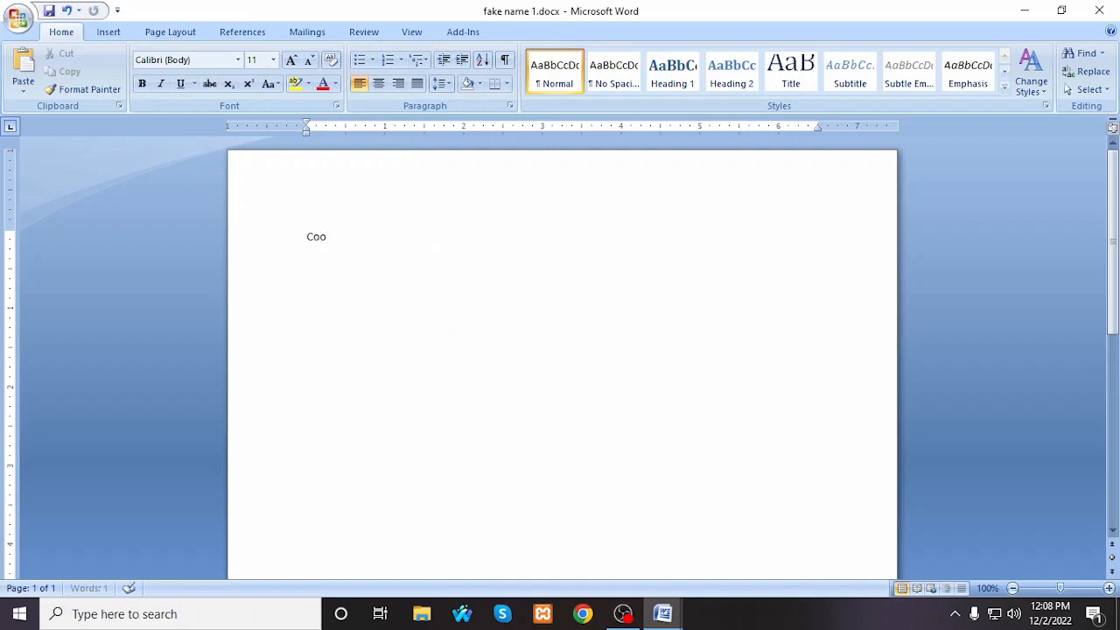
type("y")
type(" = C")
type("bt")
key("BackSpace")
key("BackSpace")
type("trl+c")
key("Return")
Step: Add a second line reading "Cut= Ctrl+X" below the copy shortcut
type("Cut= Ctrl+X ")
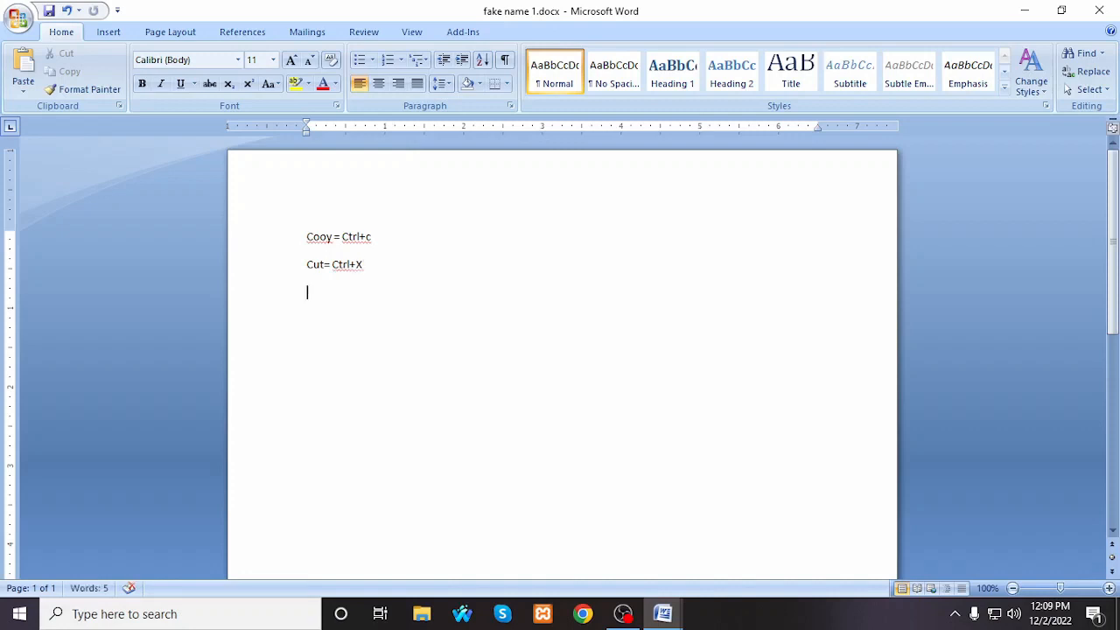
type("Paste")
Step: Add a third line reading "Paste= Ctrl +v" below the cut shortcut
key("BackSpace")
type("te")
type("= C")
type("try")
type("l+")
type("v")
left_click_drag(342, 237, 365, 300)
left_click(365, 299)
key("ctrl+a")
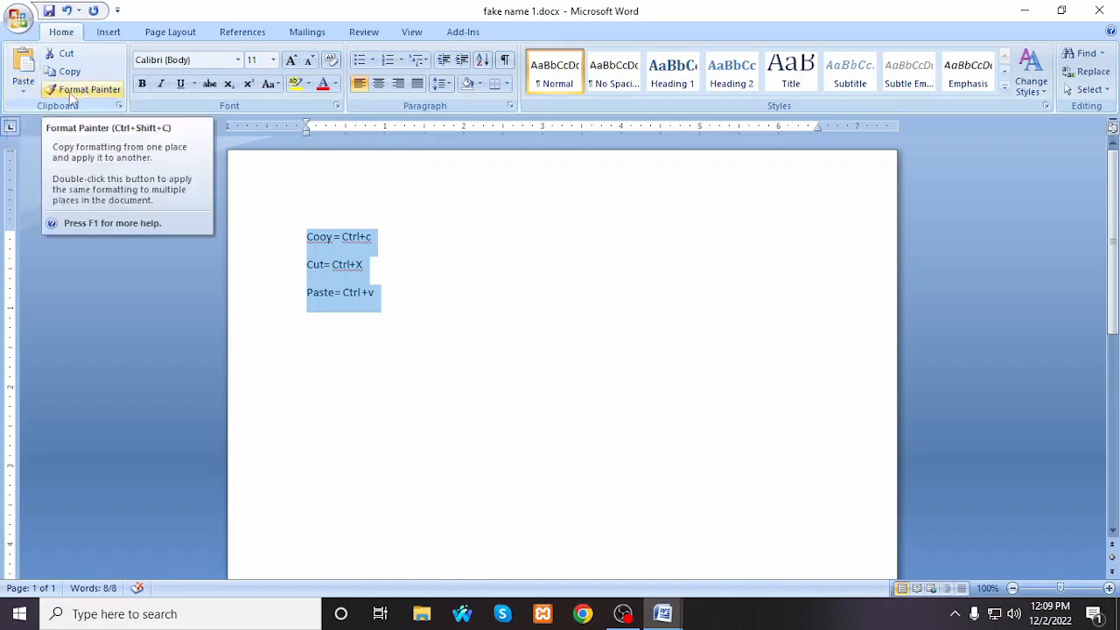
left_click(400, 303)
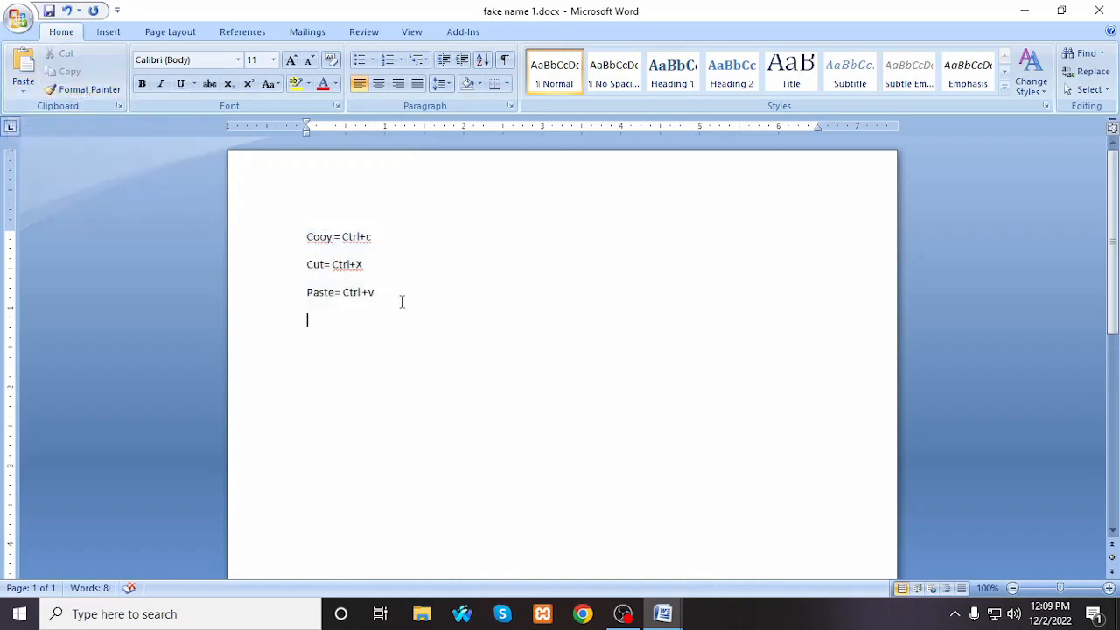
Step: Format the "Paste= Ctrl +v" line as bold, italic, underlined light blue text
left_click_drag(410, 295, 321, 294)
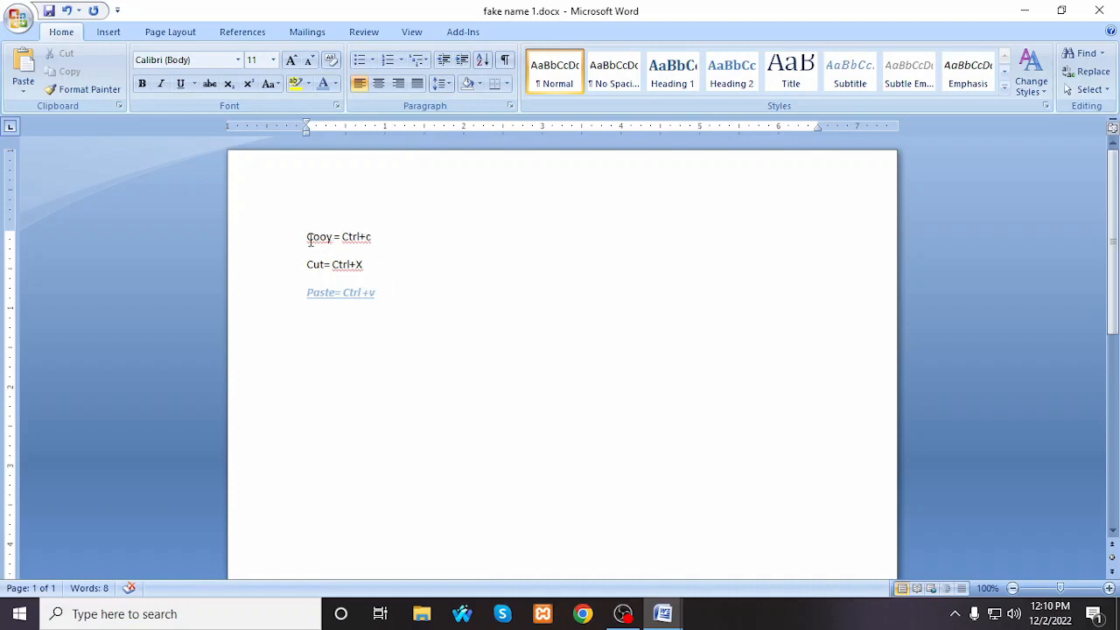
Step: Apply the formatting of the "Paste= Ctrl +v" line to the "Cooy = Ctrl+c" line with Format Painter
left_click_drag(393, 295, 301, 298)
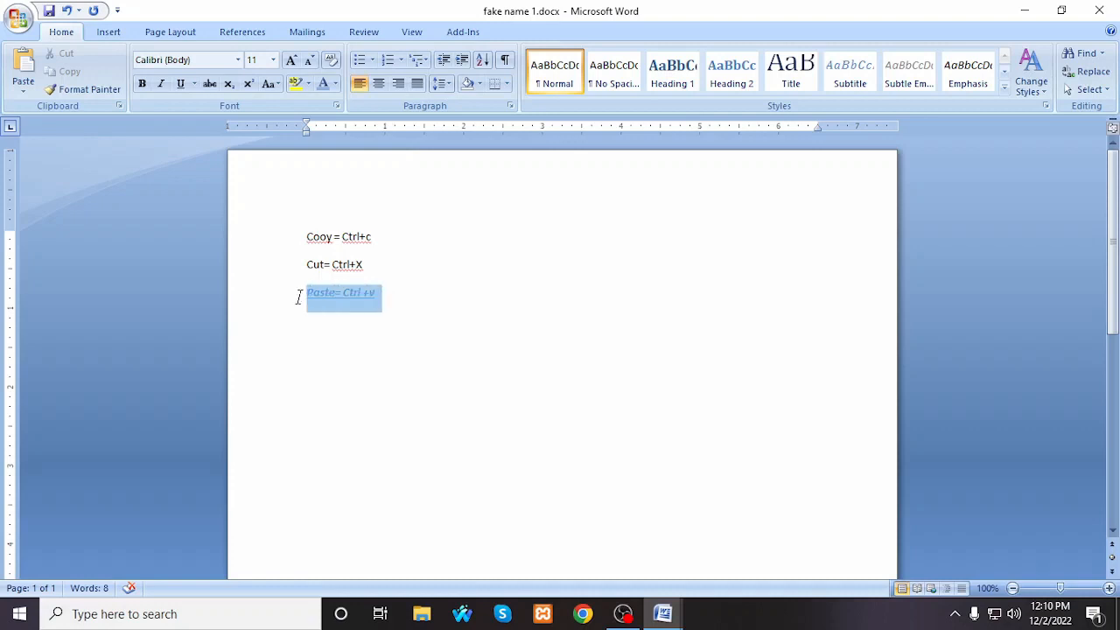
left_click(88, 90)
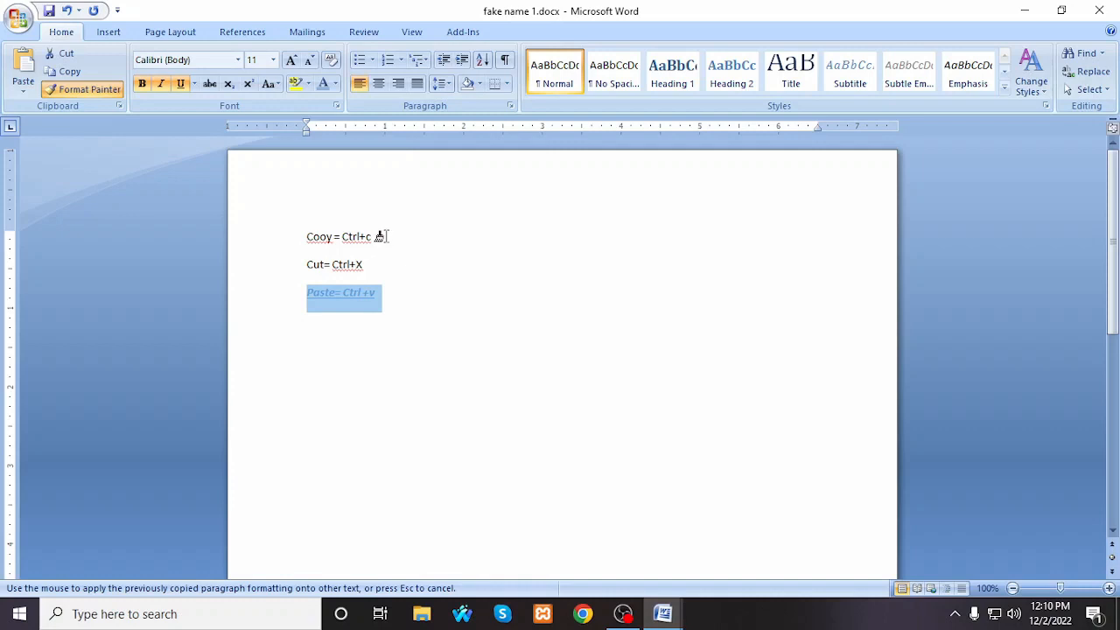
left_click_drag(381, 236, 319, 239)
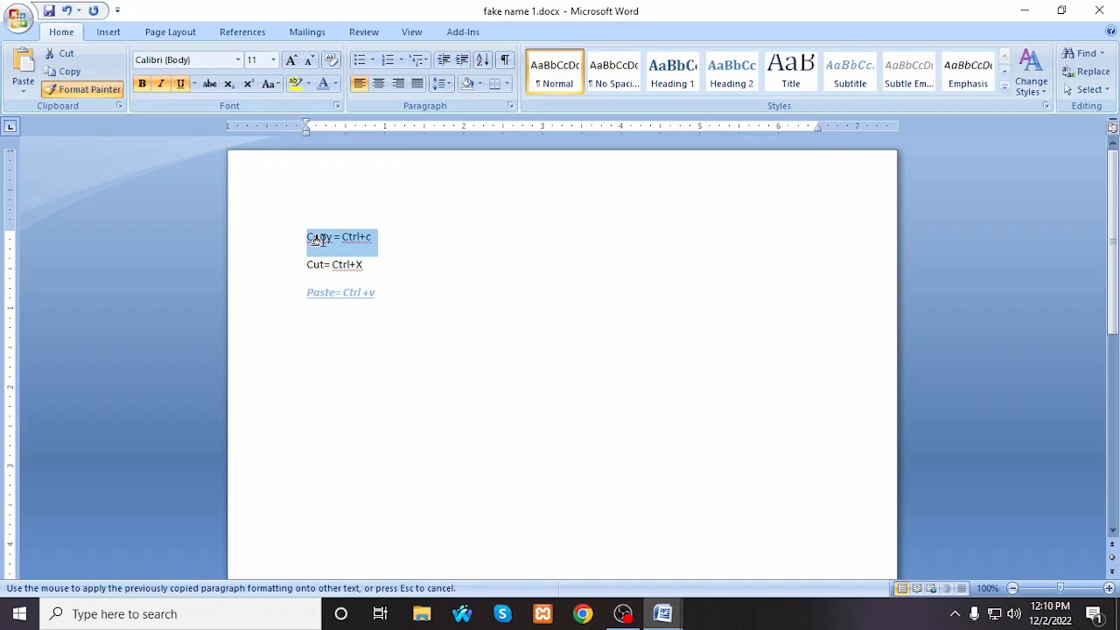
left_click_drag(319, 239, 322, 243)
left_click(455, 273)
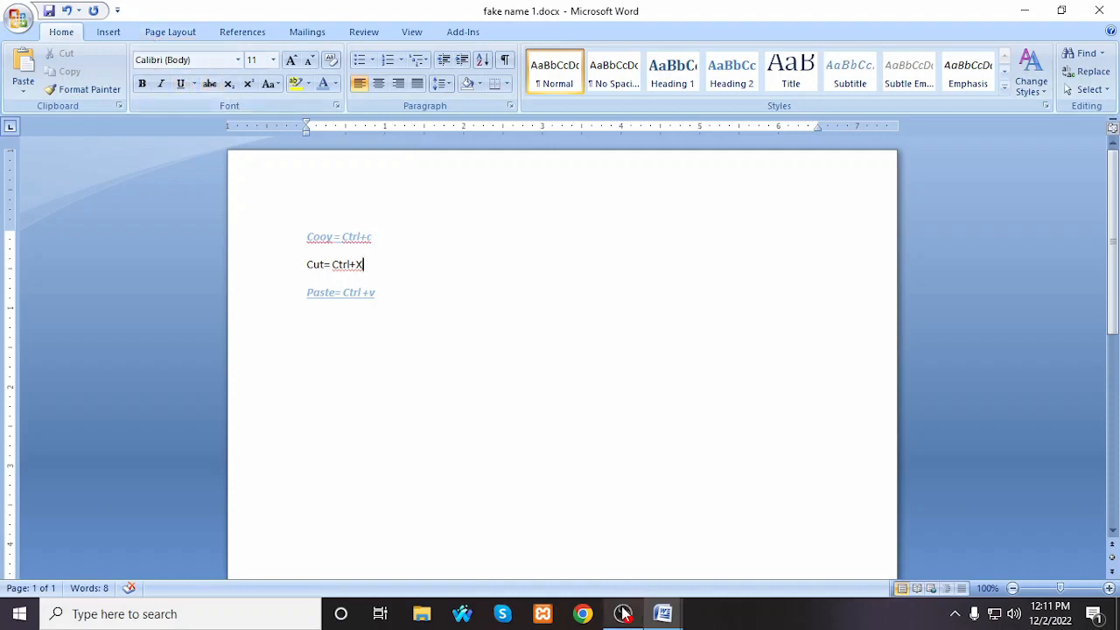
mouse_move(623, 614)
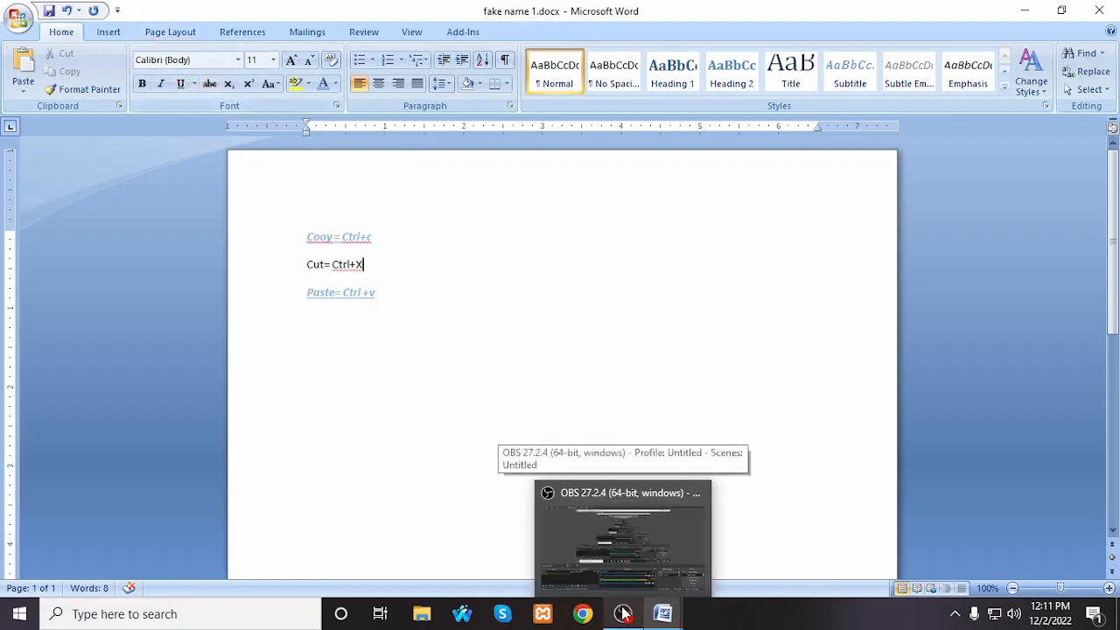
left_click(624, 615)
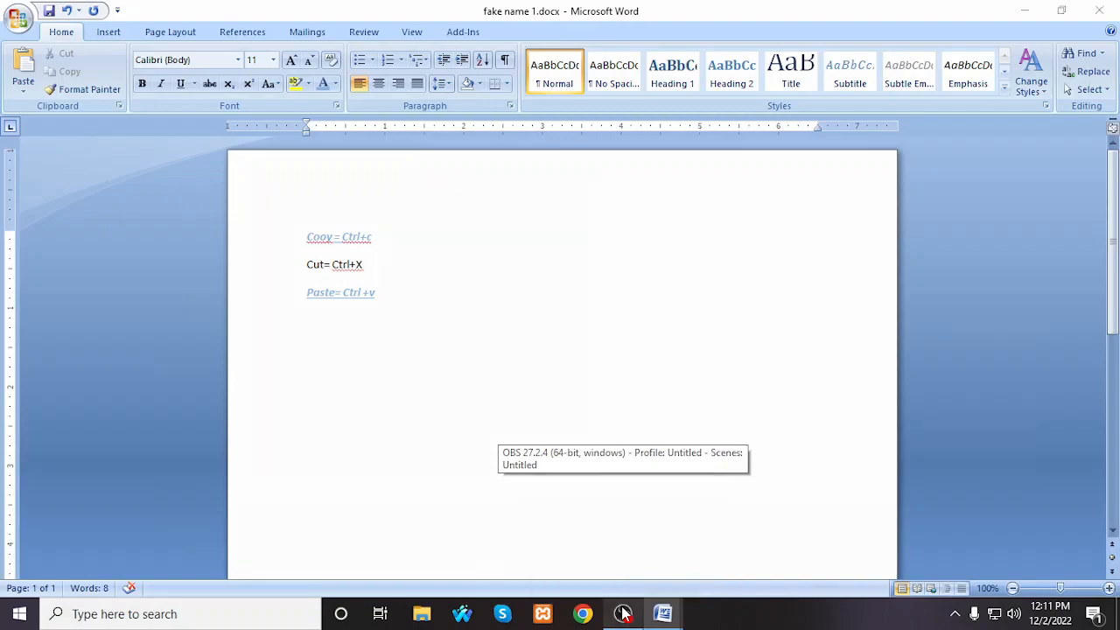